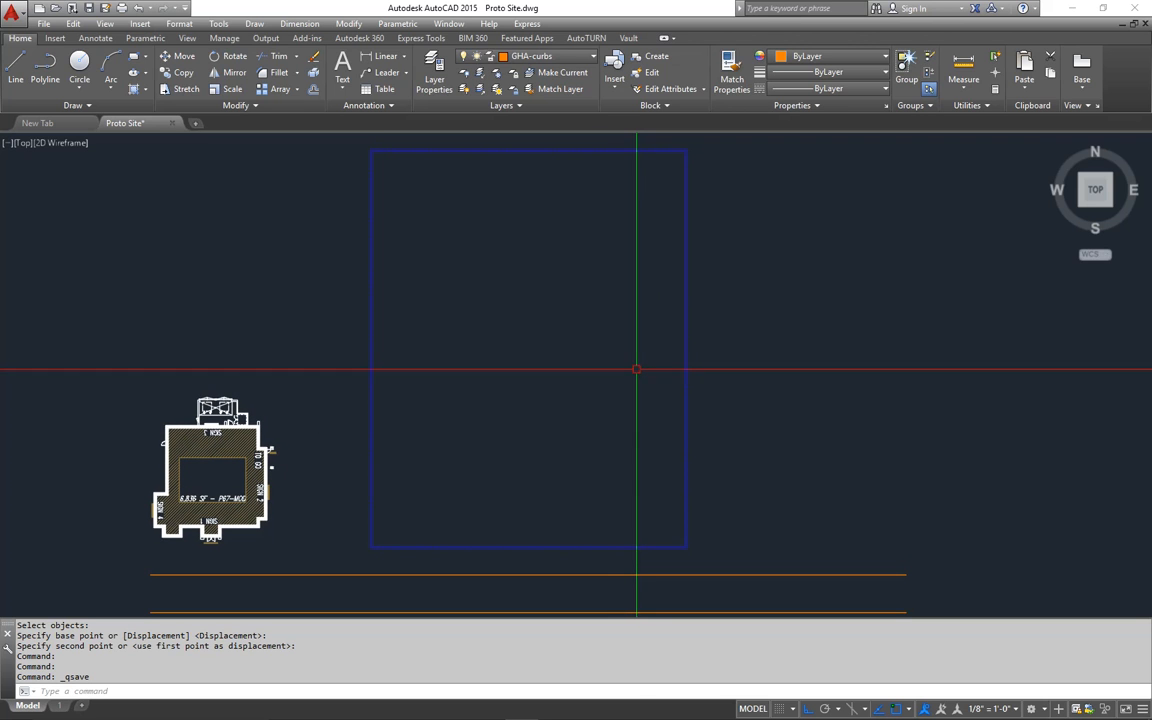
middle_drag(643, 380, 651, 373)
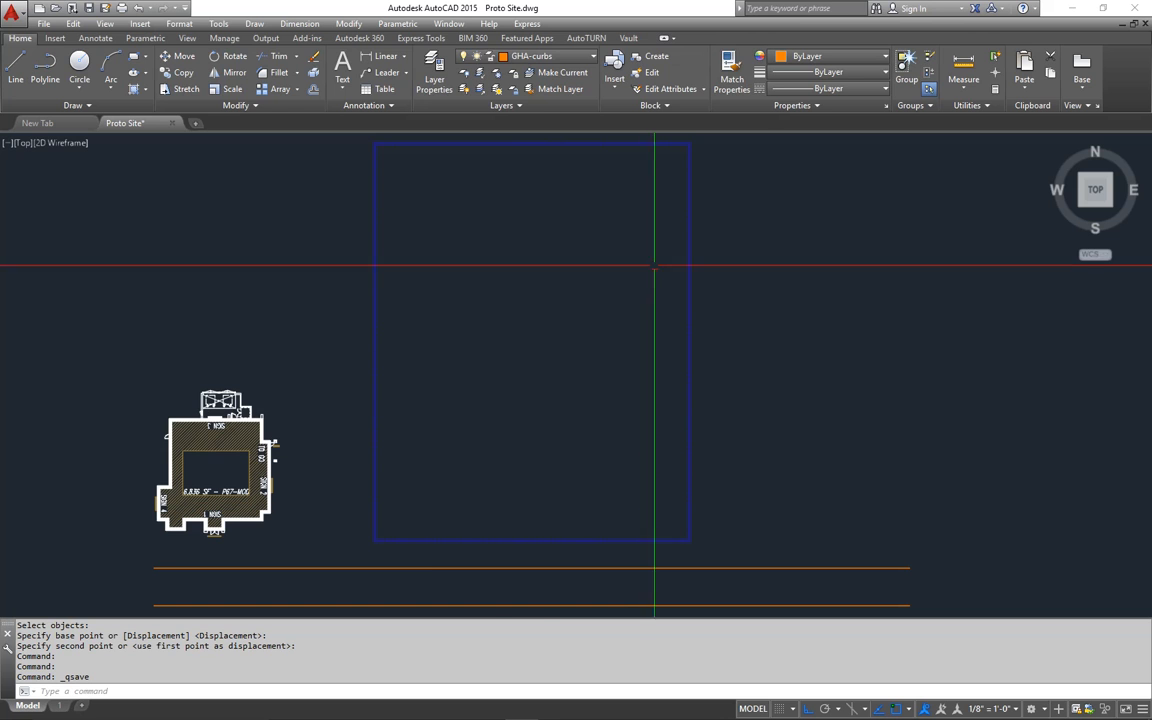
mouse_move(541, 434)
middle_down()
mouse_move(530, 440)
mouse_move(546, 446)
middle_up()
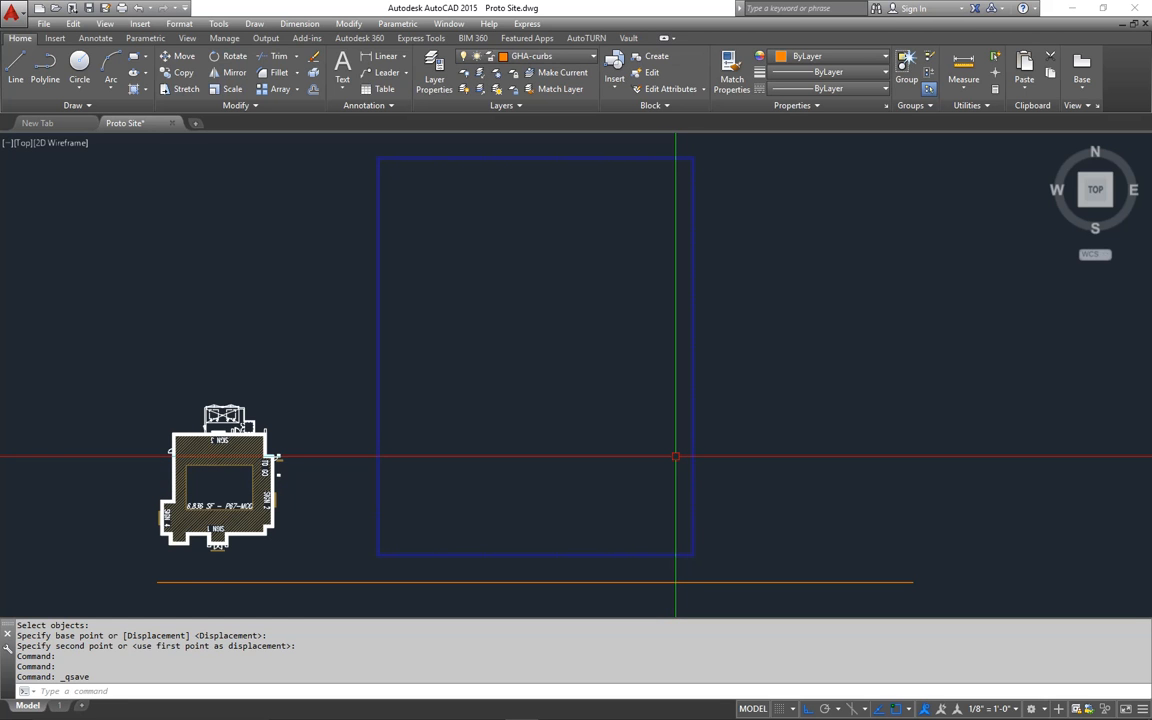
mouse_move(675, 456)
middle_down()
mouse_move(656, 434)
mouse_move(632, 448)
middle_up()
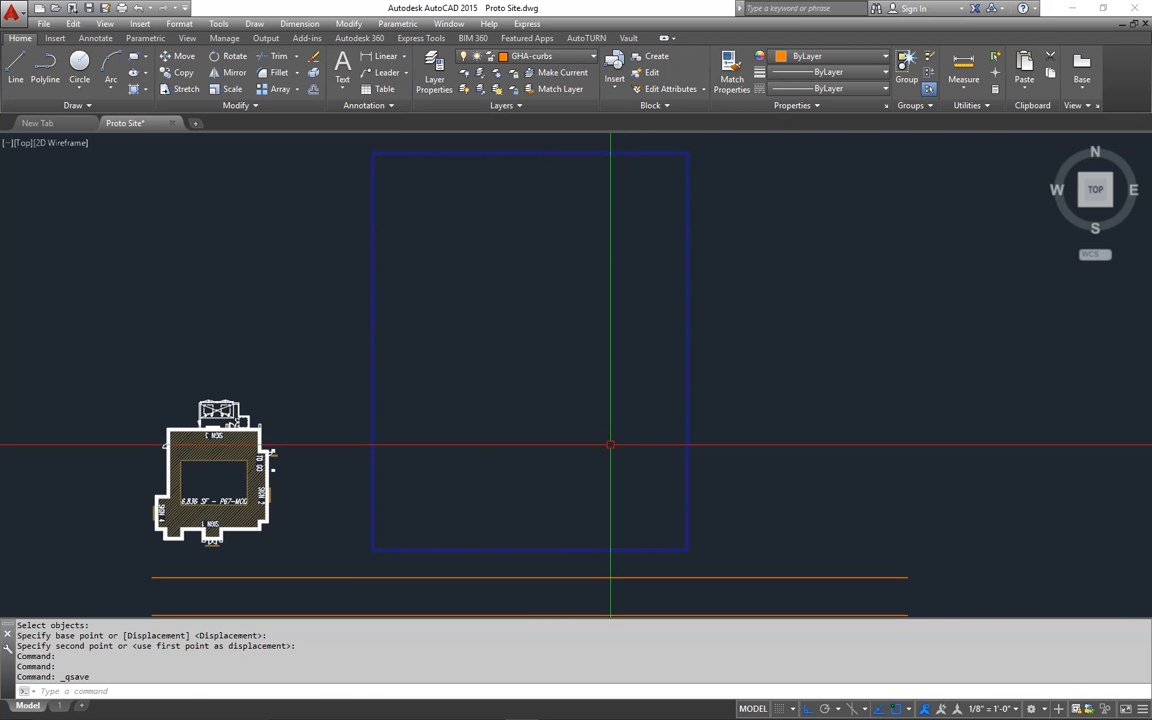
middle_drag(598, 463, 599, 460)
key(Return)
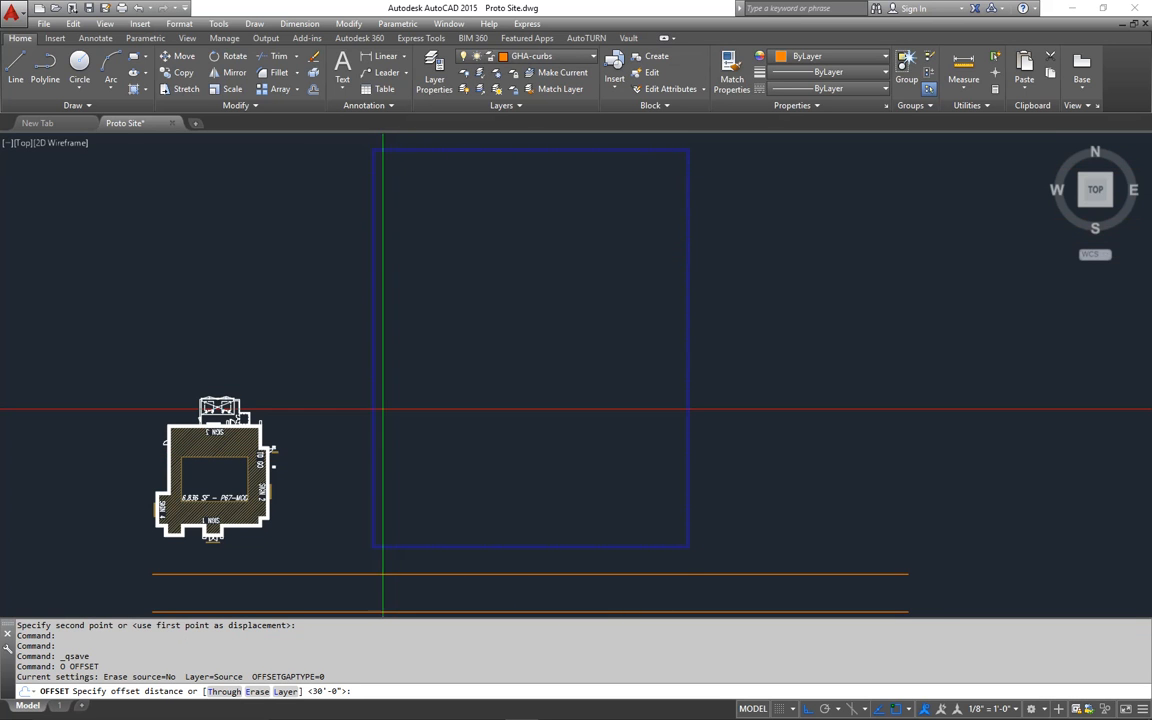
key(Escape)
key(Escape)
key(Escape)
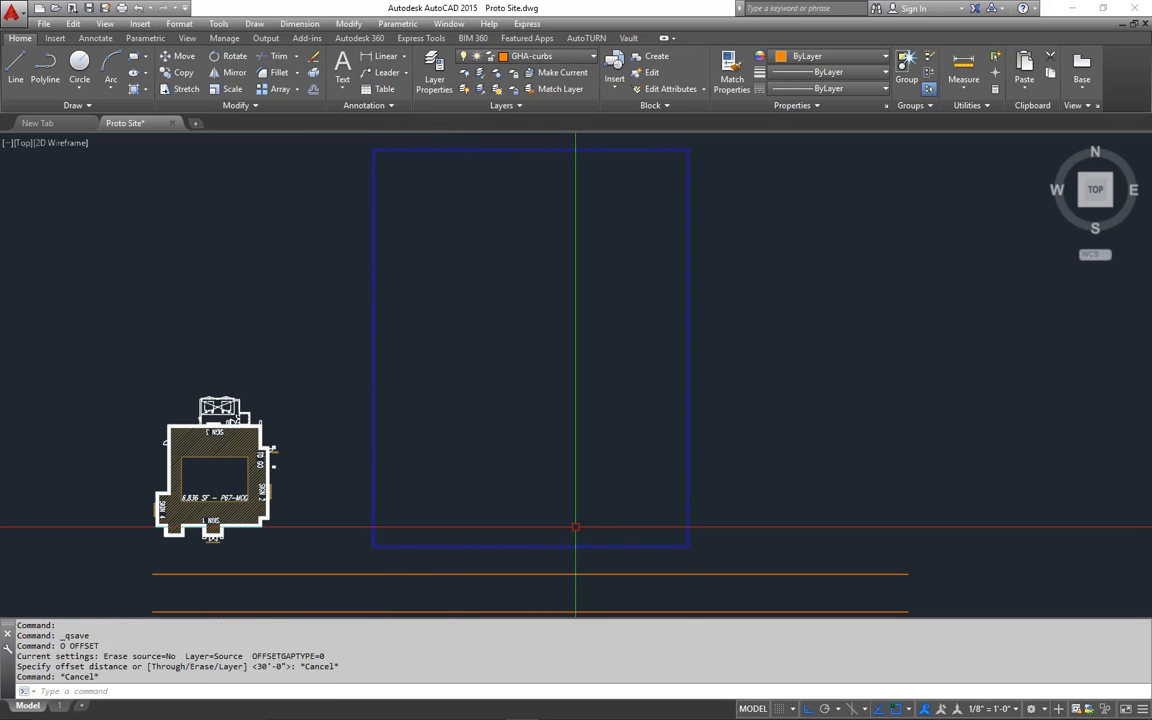
- Offset the right, top and left lines of the blue site boundary 5'6" inward
text(o)
key(Return)
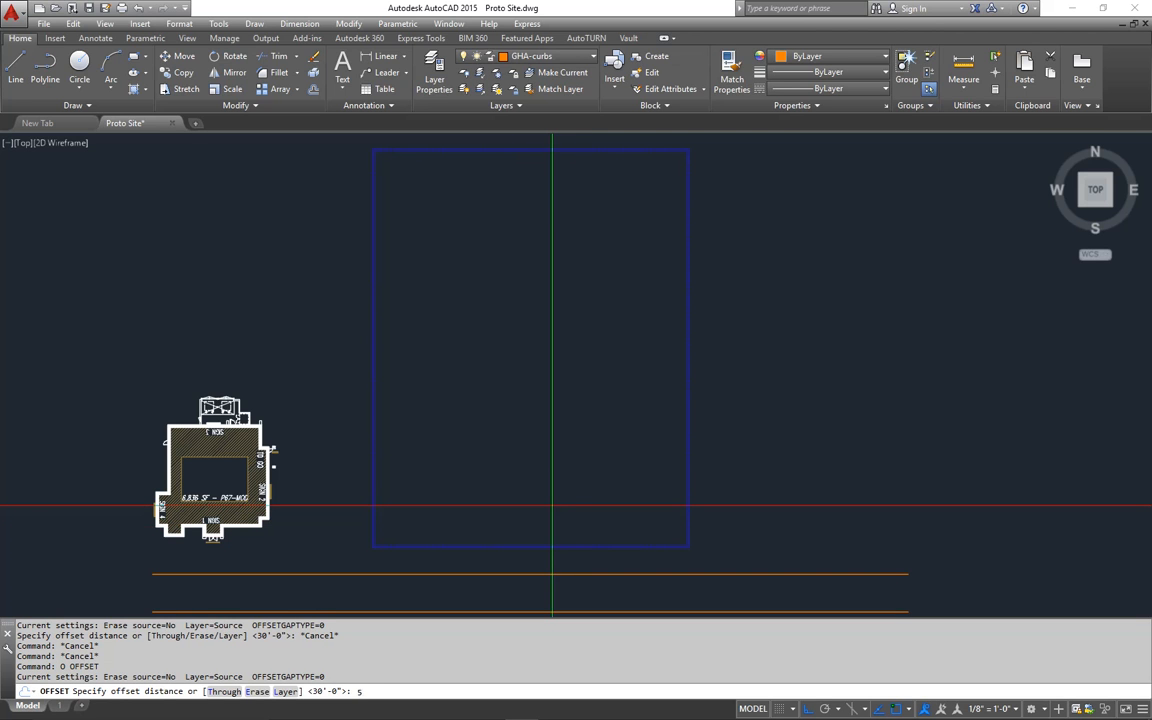
text(5'6)
key(Return)
click(678, 422)
click(647, 417)
click(588, 153)
click(442, 177)
click(372, 181)
click(501, 275)
key(Return)
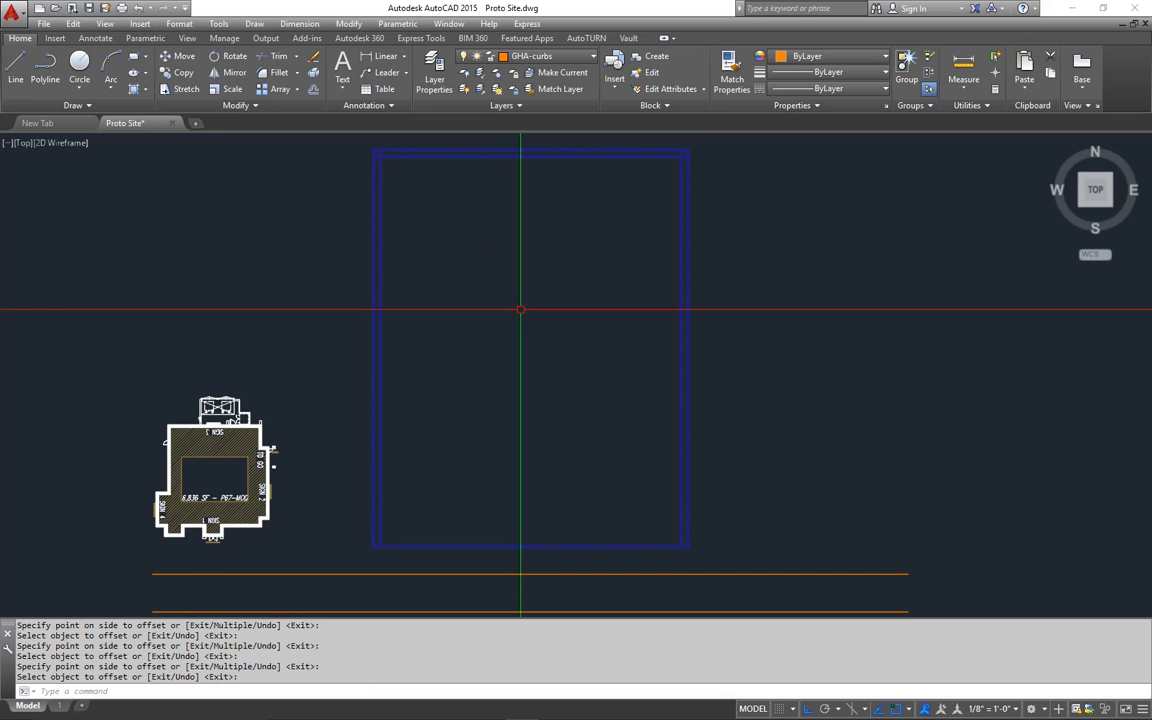
- Offset the bottom line of the blue site boundary 10'6" inward
text(o)
key(Return)
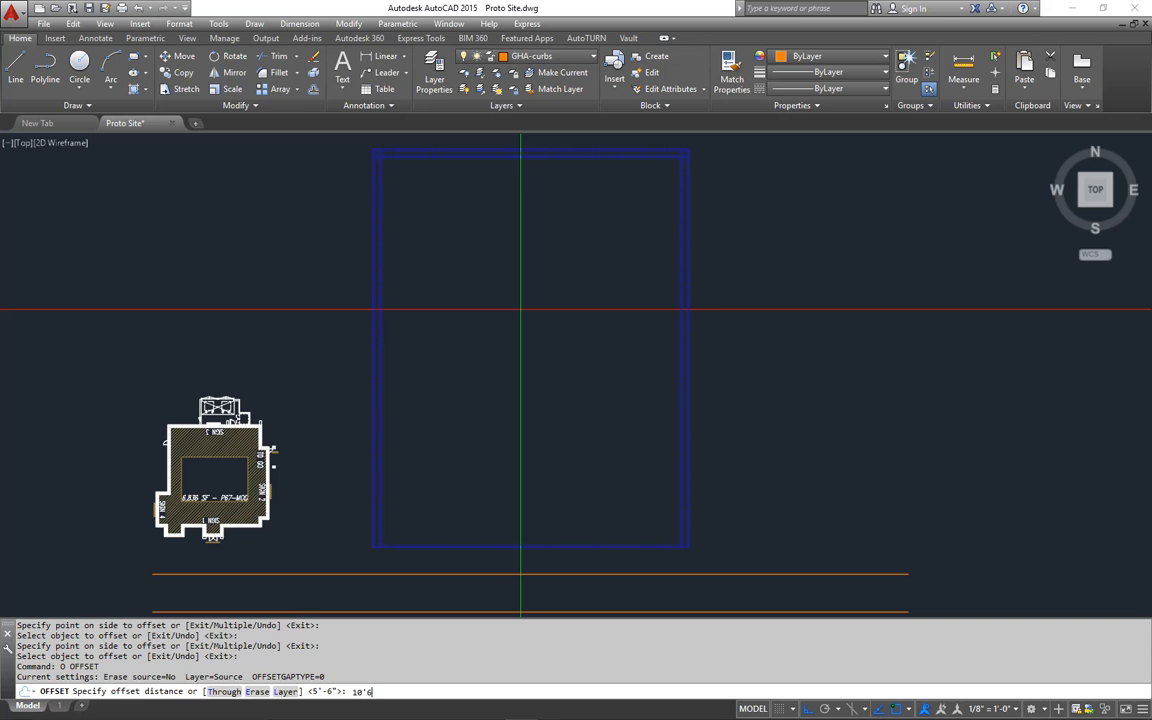
key(Return)
click(600, 546)
click(586, 501)
key(Escape)
- Match the properties of the upper orange street curb line onto the four offset lines inside the boundary
text(ma)
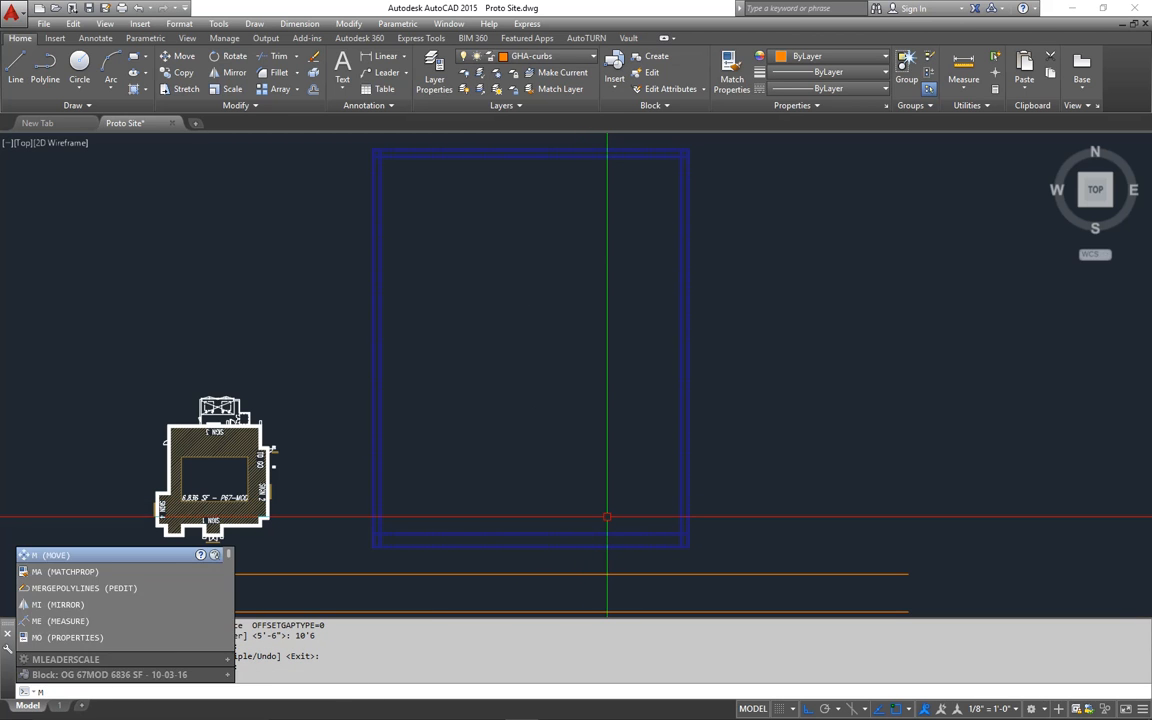
key(Return)
click(615, 573)
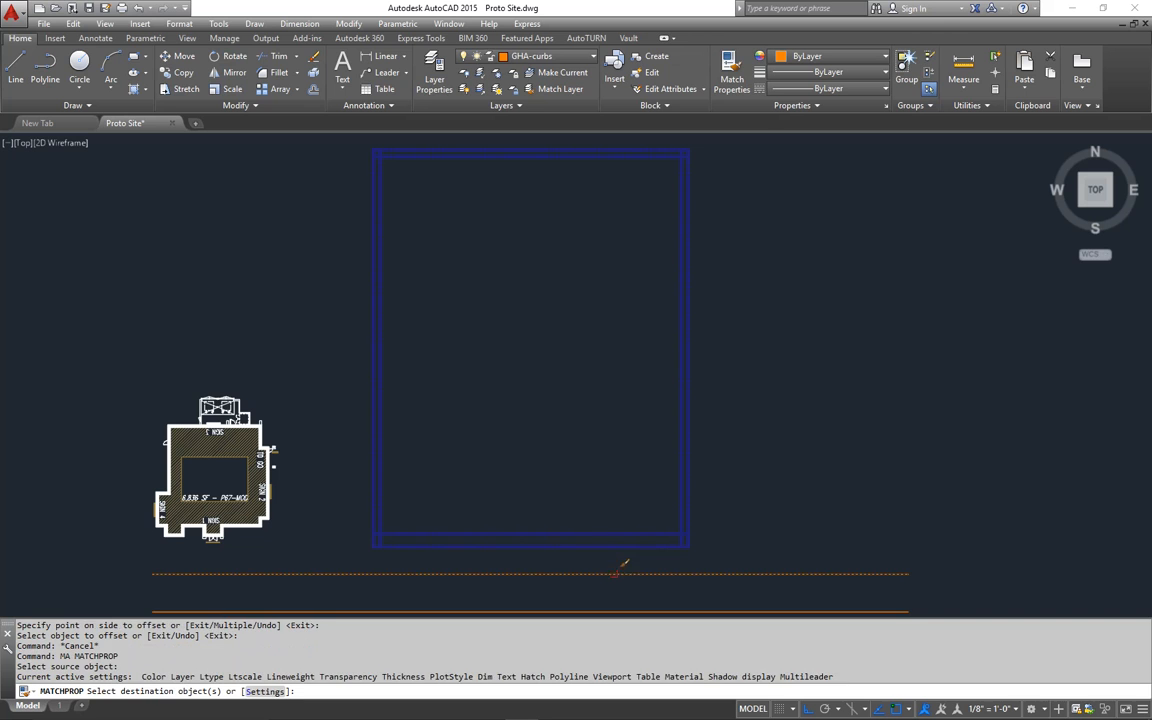
click(619, 532)
click(681, 503)
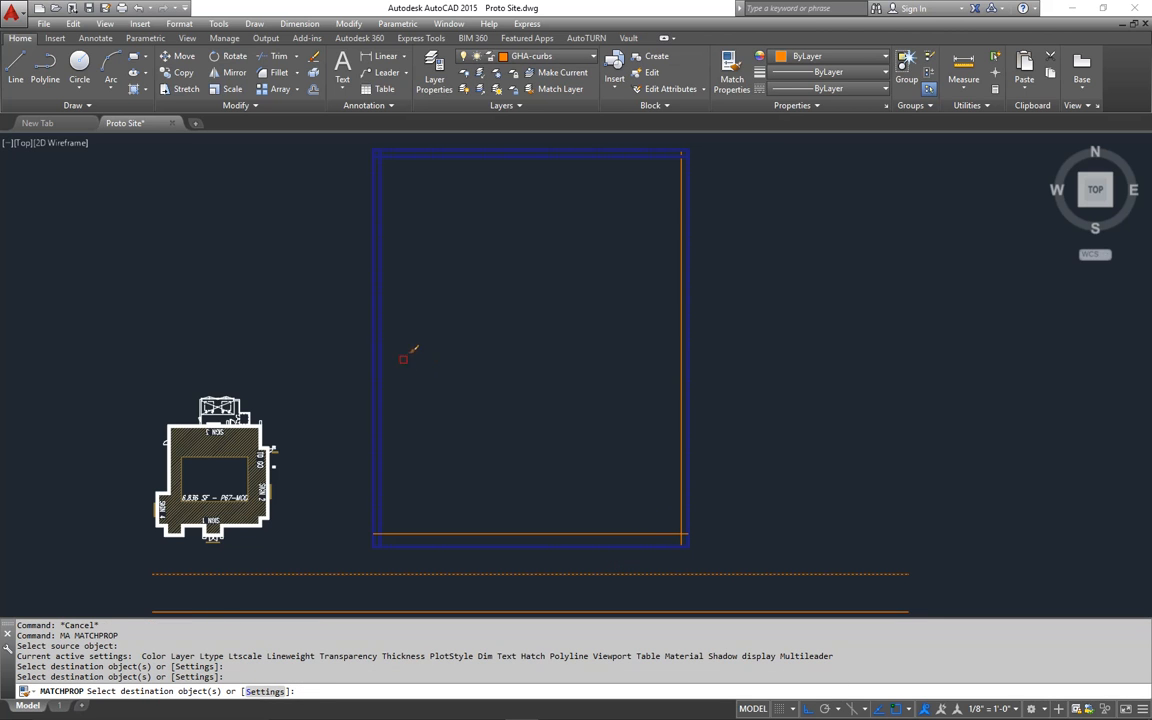
click(382, 355)
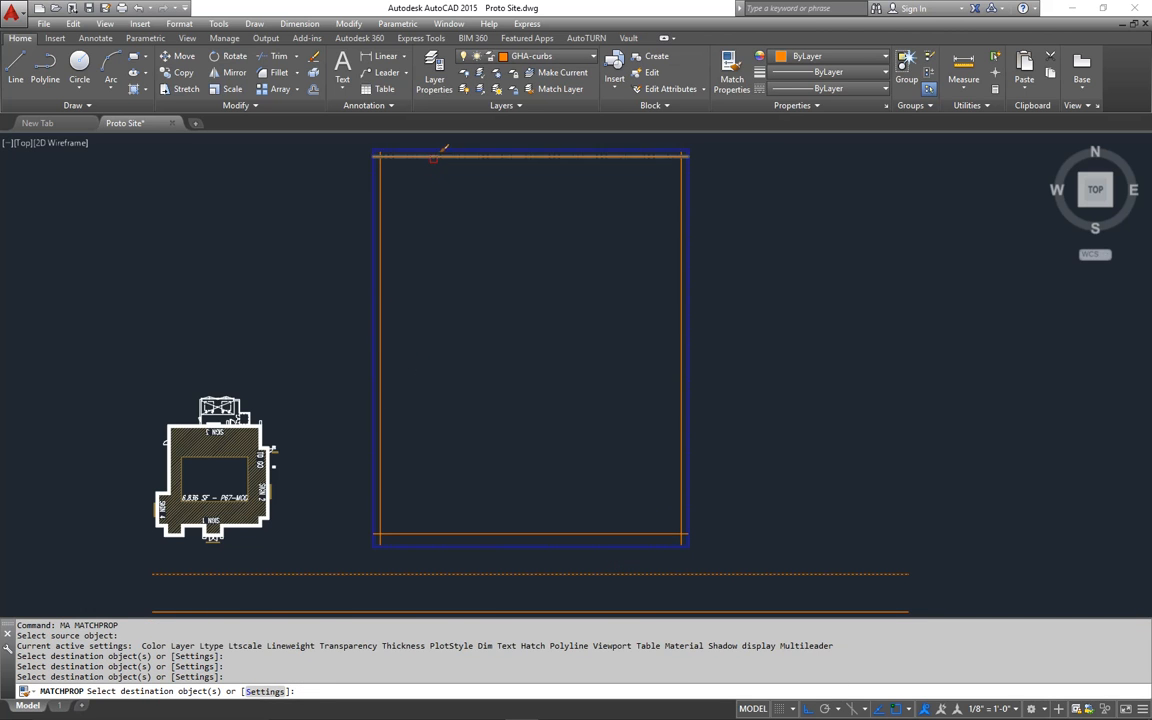
click(433, 156)
key(Return)
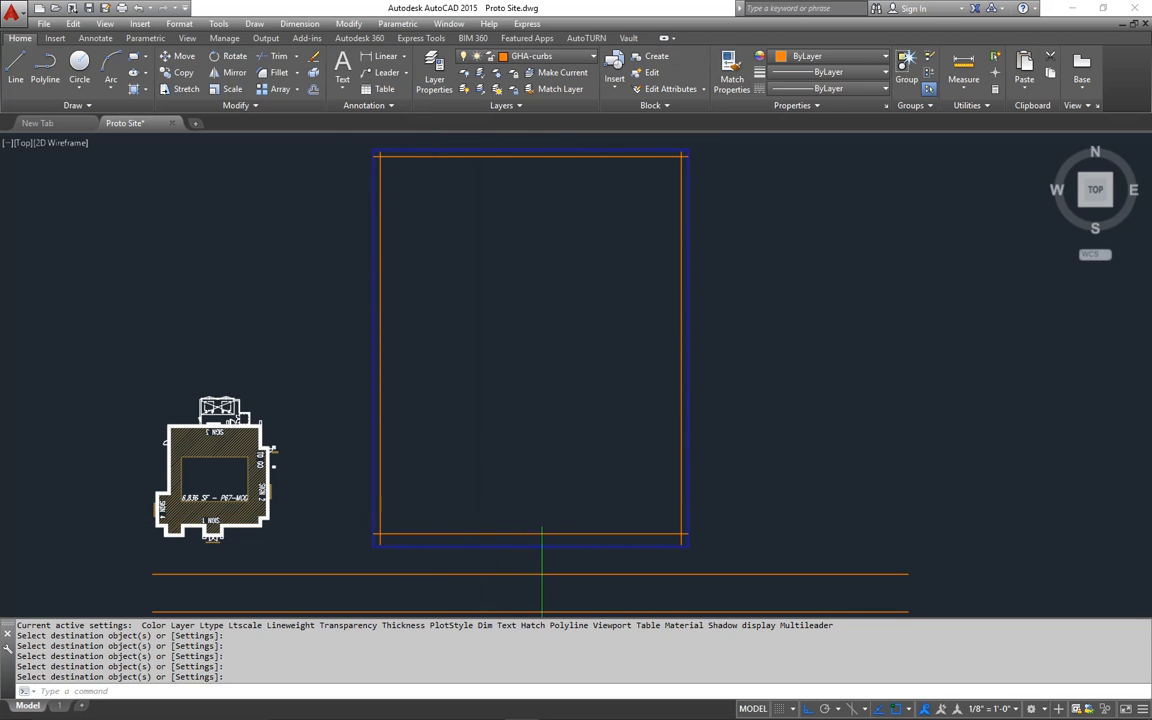
- Offset all four orange lines inside the boundary 18' toward the middle of the site
middle_drag(466, 413, 469, 413)
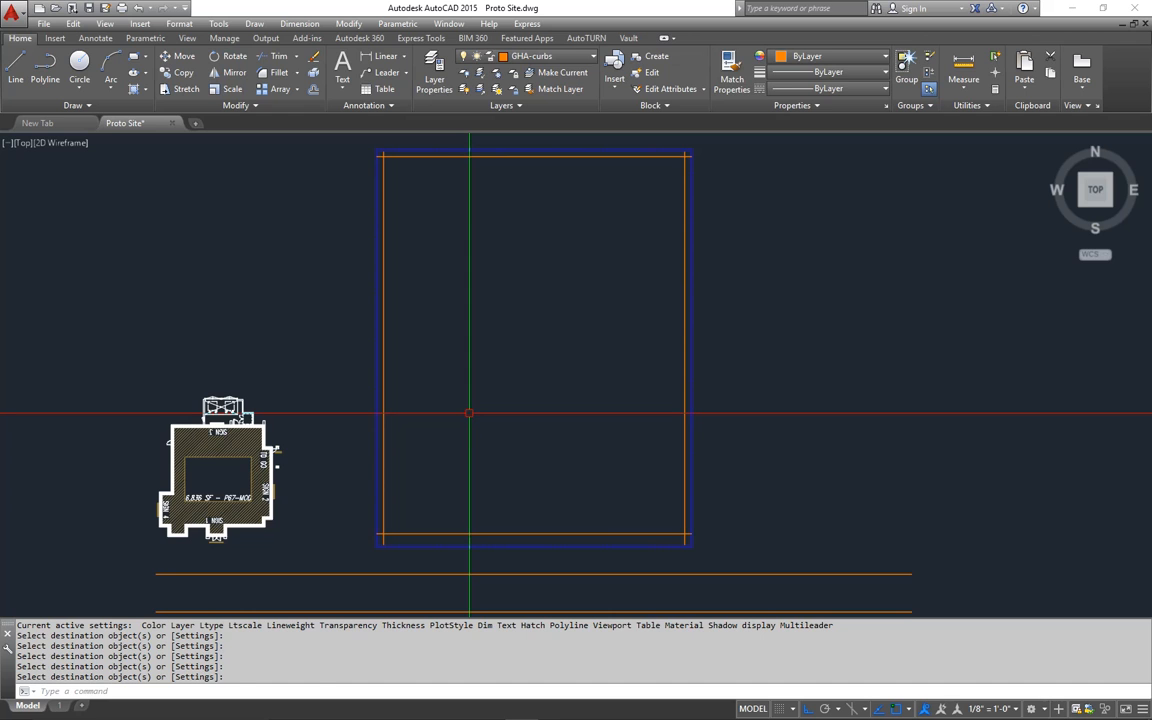
text(o)
key(Return)
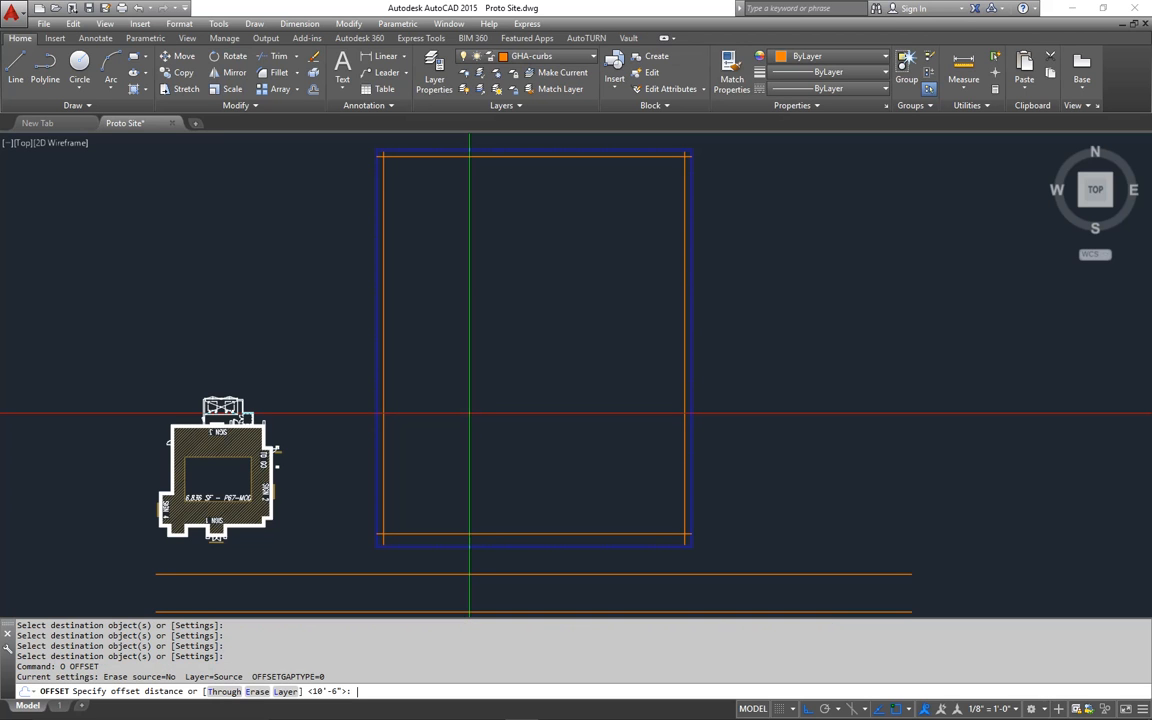
text(18')
key(Return)
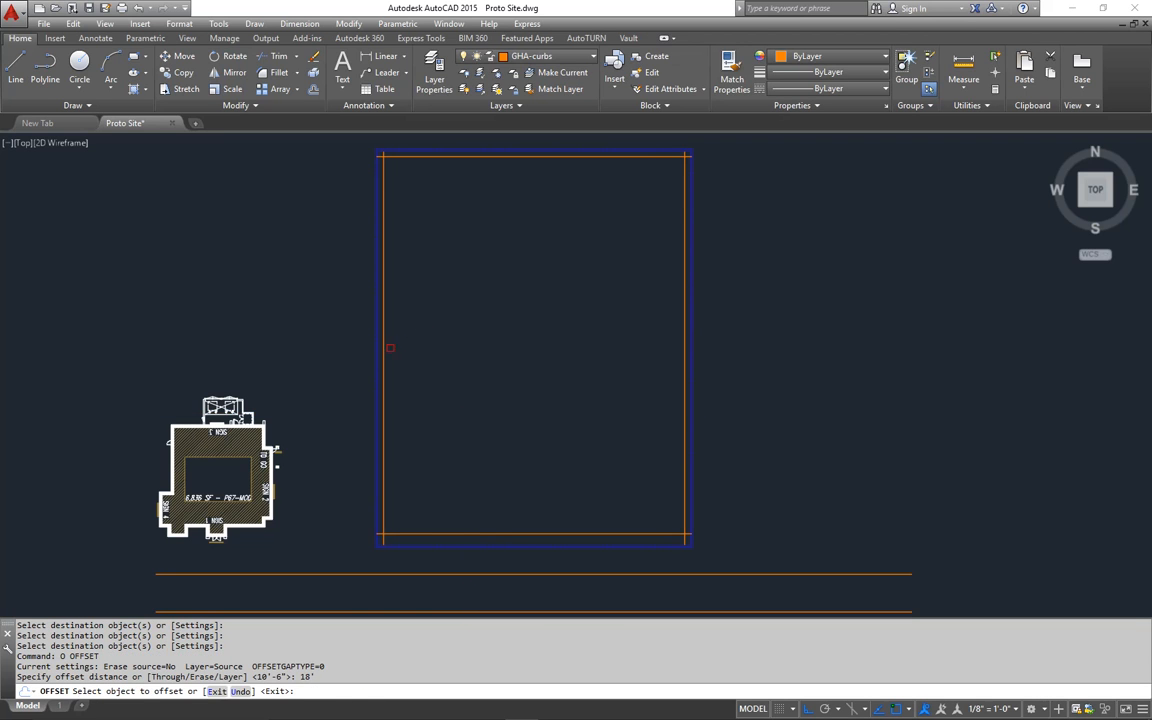
click(384, 349)
click(443, 344)
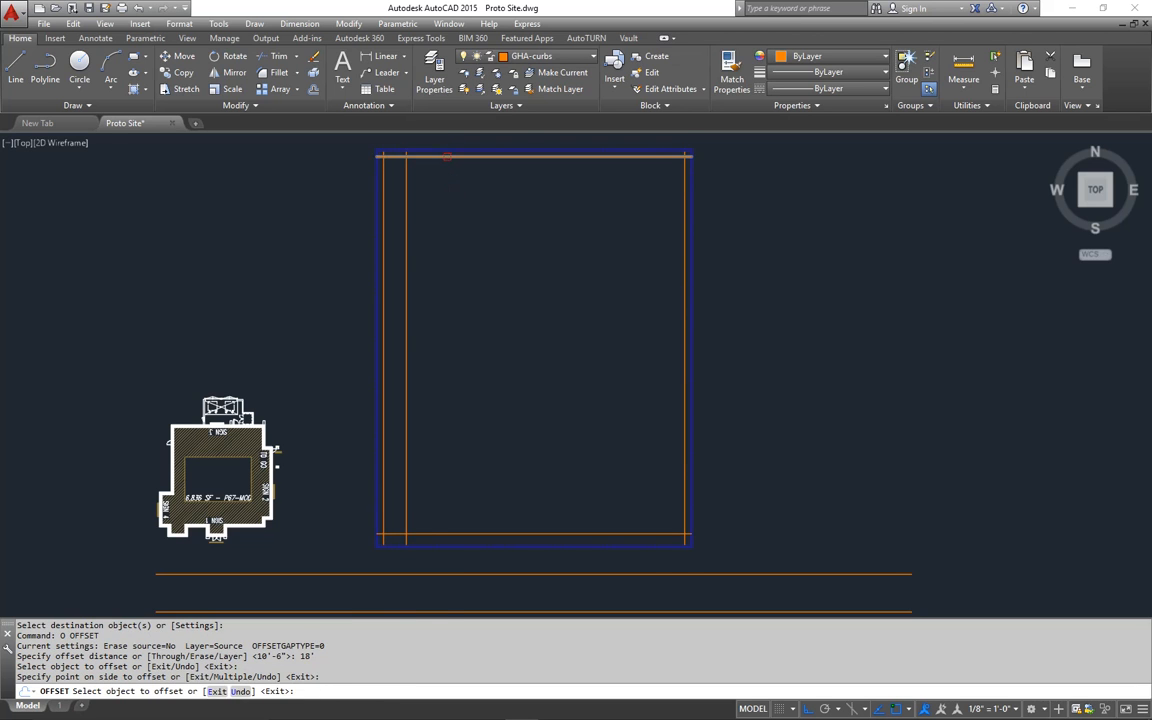
click(477, 226)
click(685, 224)
click(586, 254)
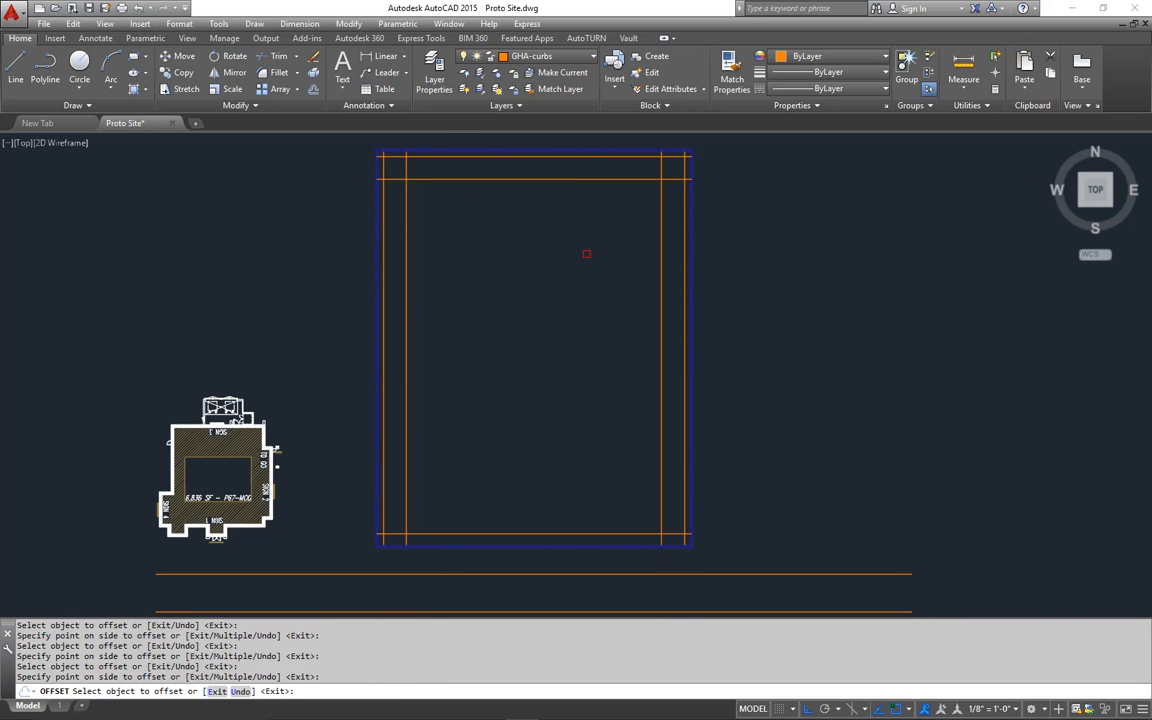
key(Return)
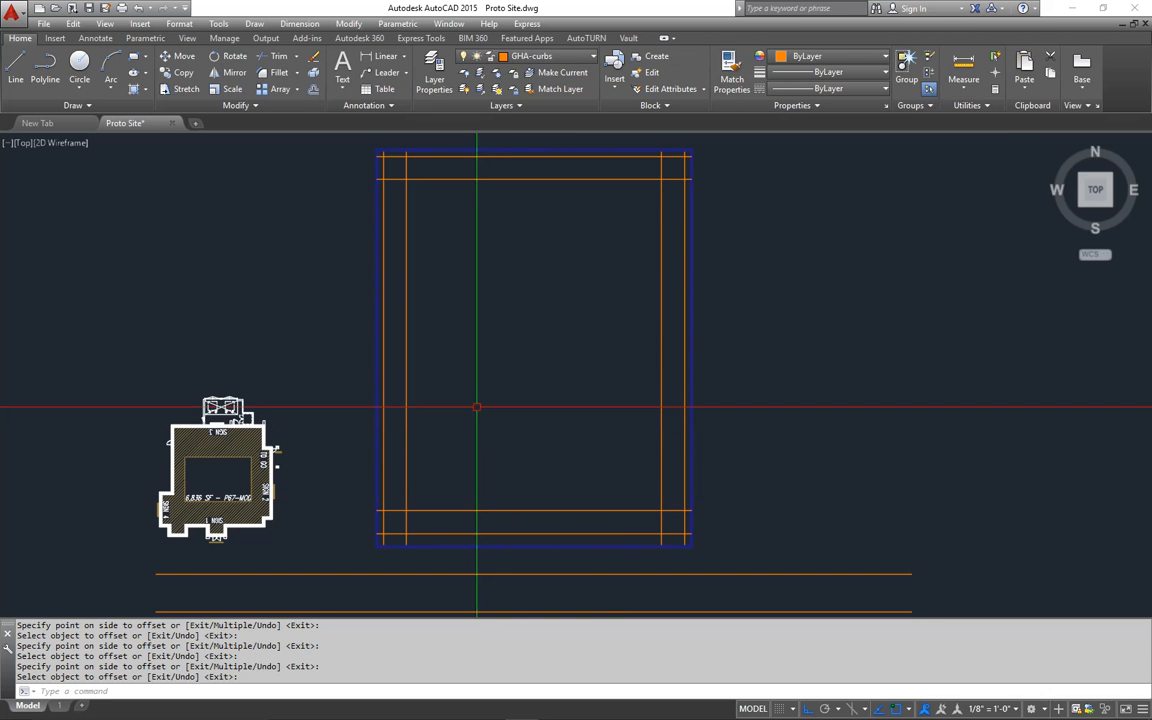
- Offset the four innermost orange lines another 24' toward the middle of the site
middle_drag(490, 412, 493, 409)
text(o)
key(Return)
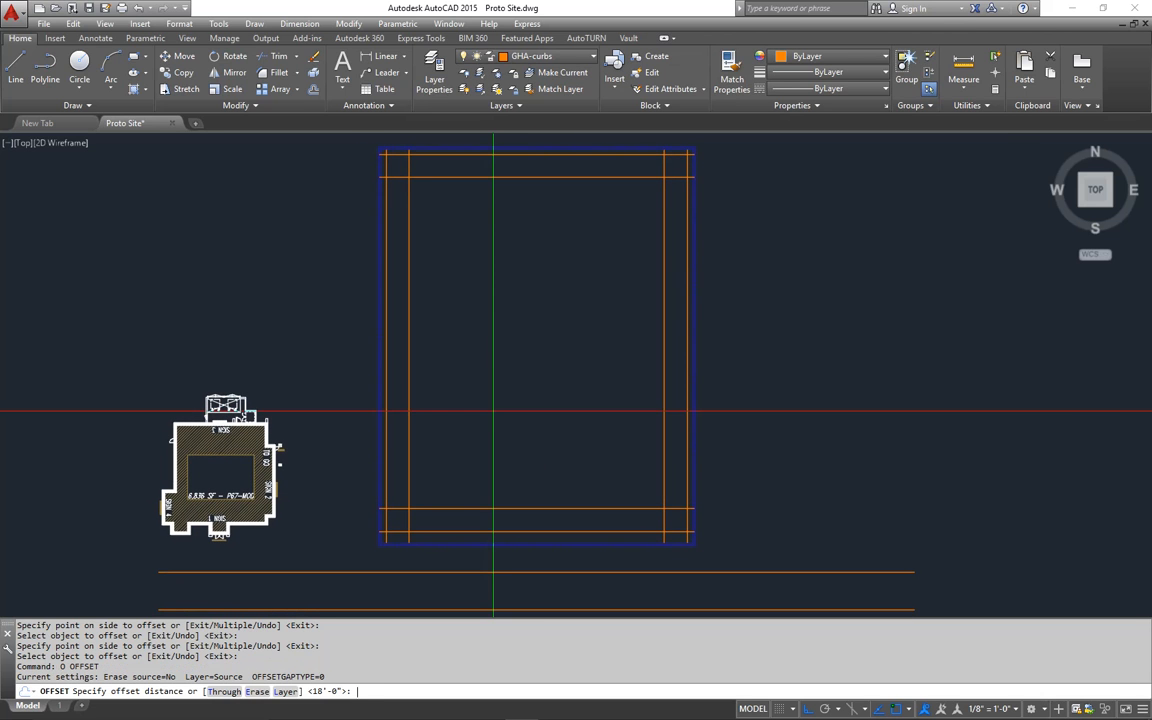
key(Return)
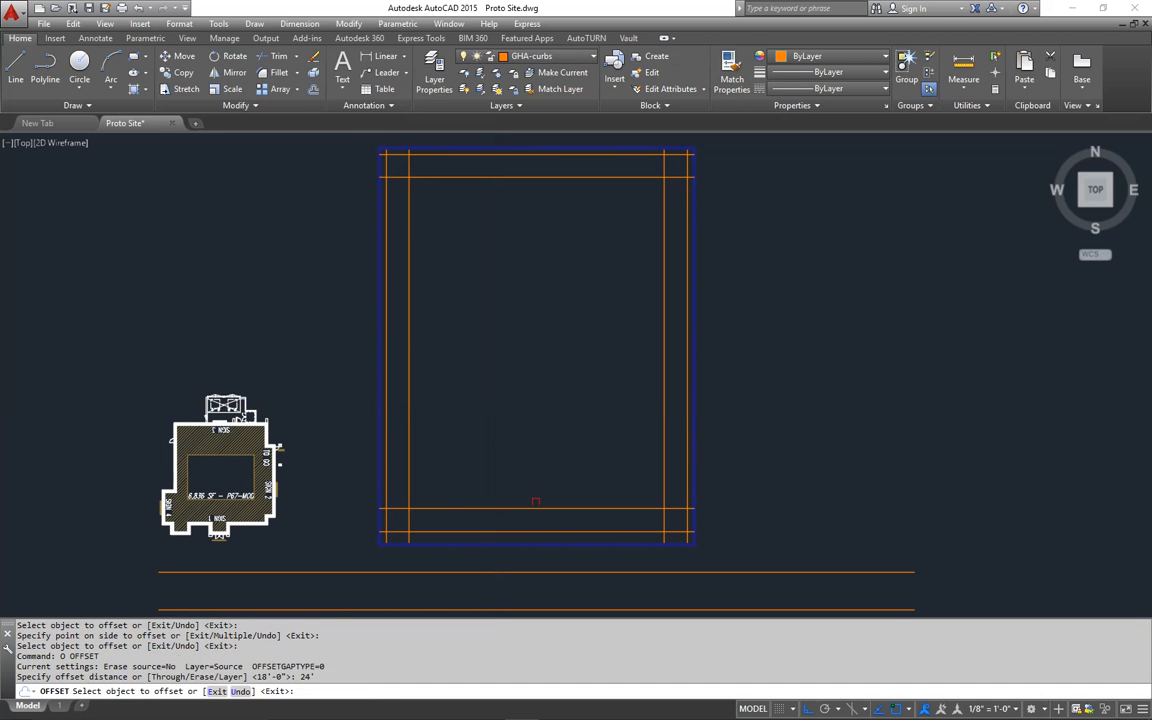
click(535, 508)
click(533, 447)
click(662, 438)
click(433, 408)
click(409, 418)
click(517, 425)
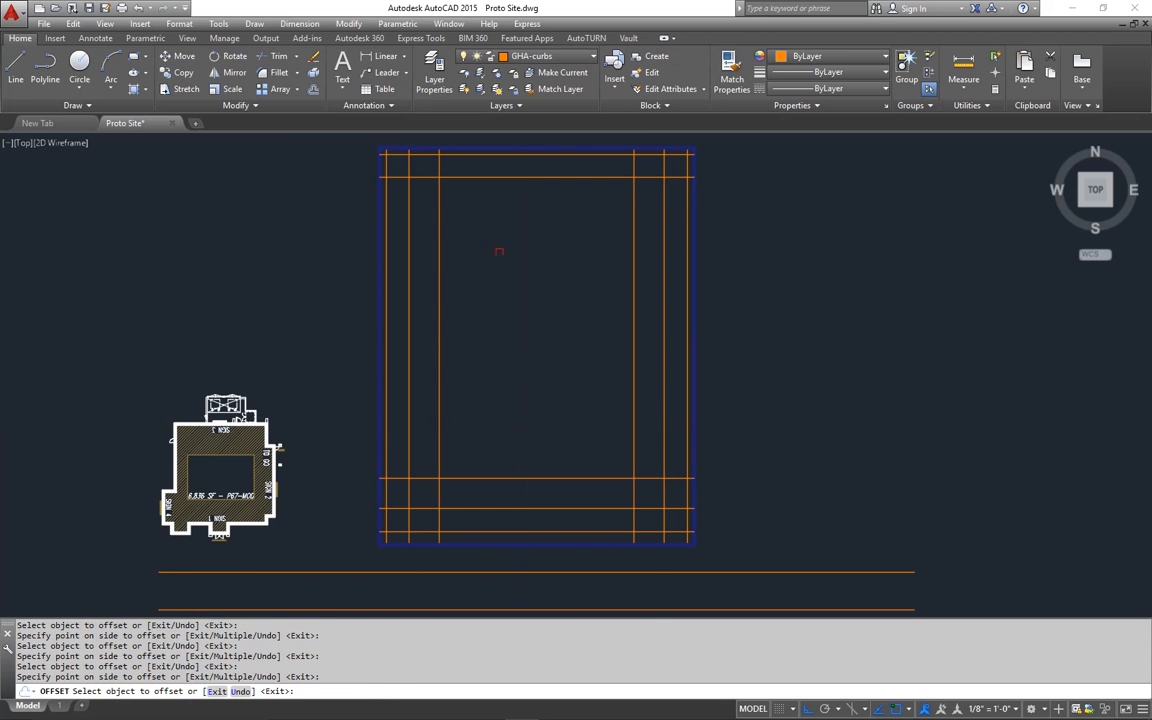
click(489, 177)
click(566, 362)
key(Return)
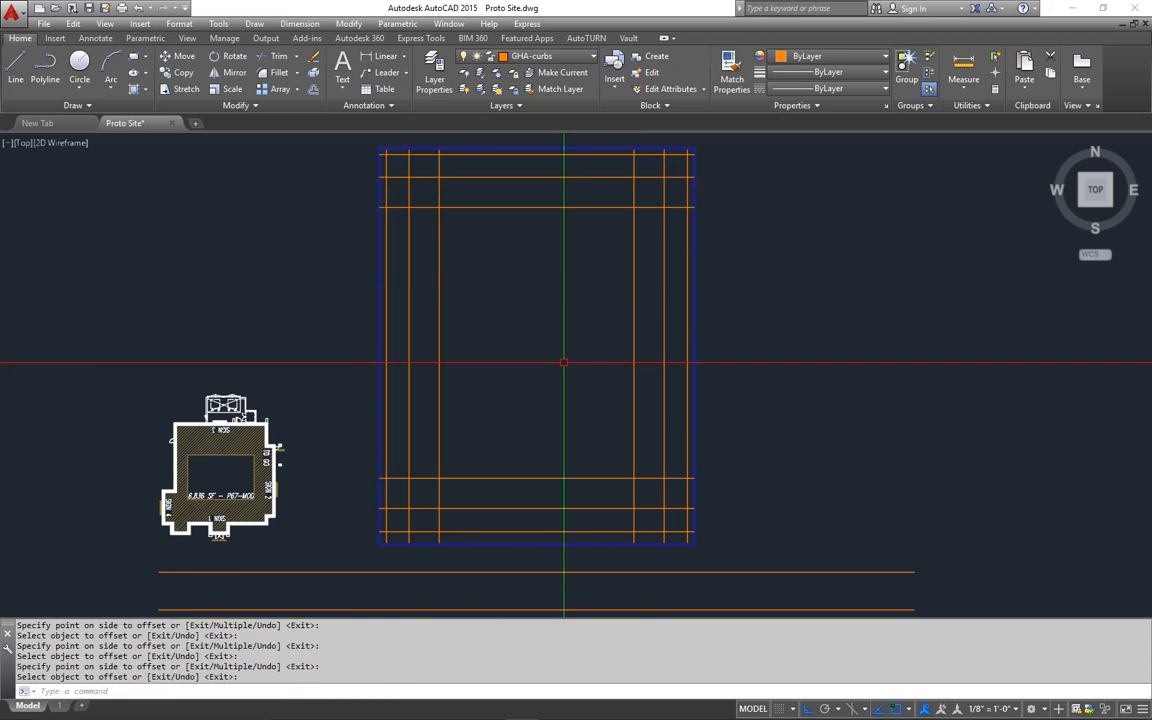
- Erase the four outermost orange lines next to the blue site boundary
mouse_move(557, 389)
middle_down()
mouse_move(558, 357)
mouse_move(576, 399)
middle_up()
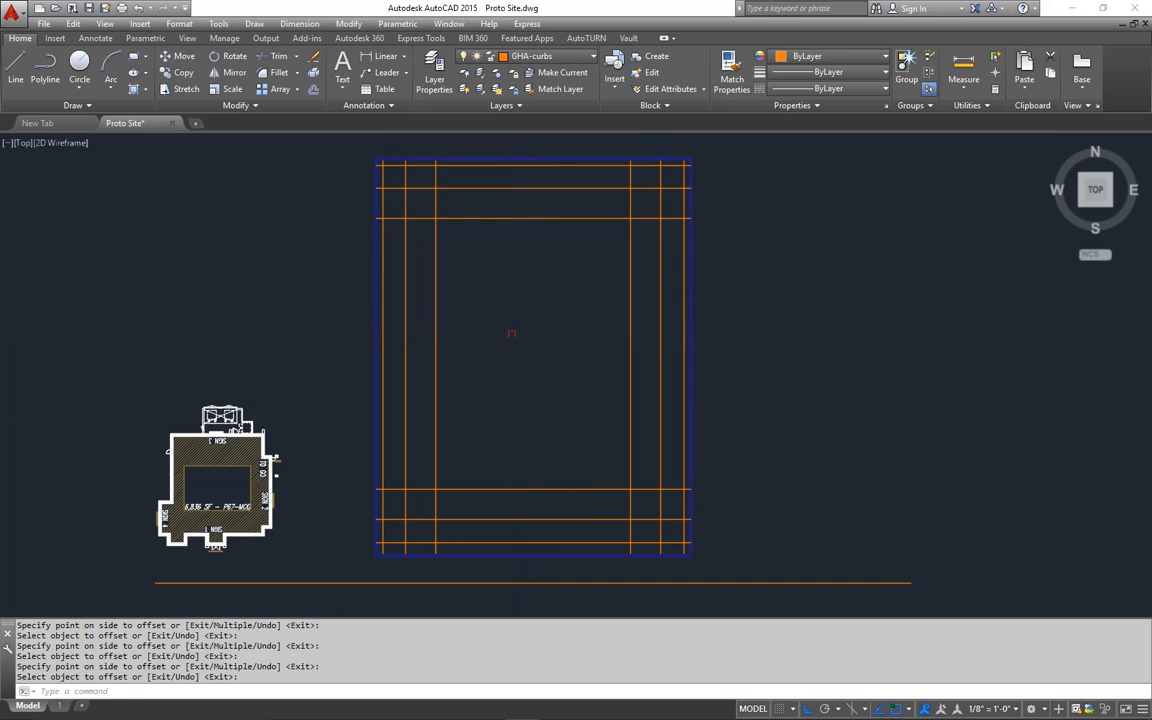
text(e)
key(Return)
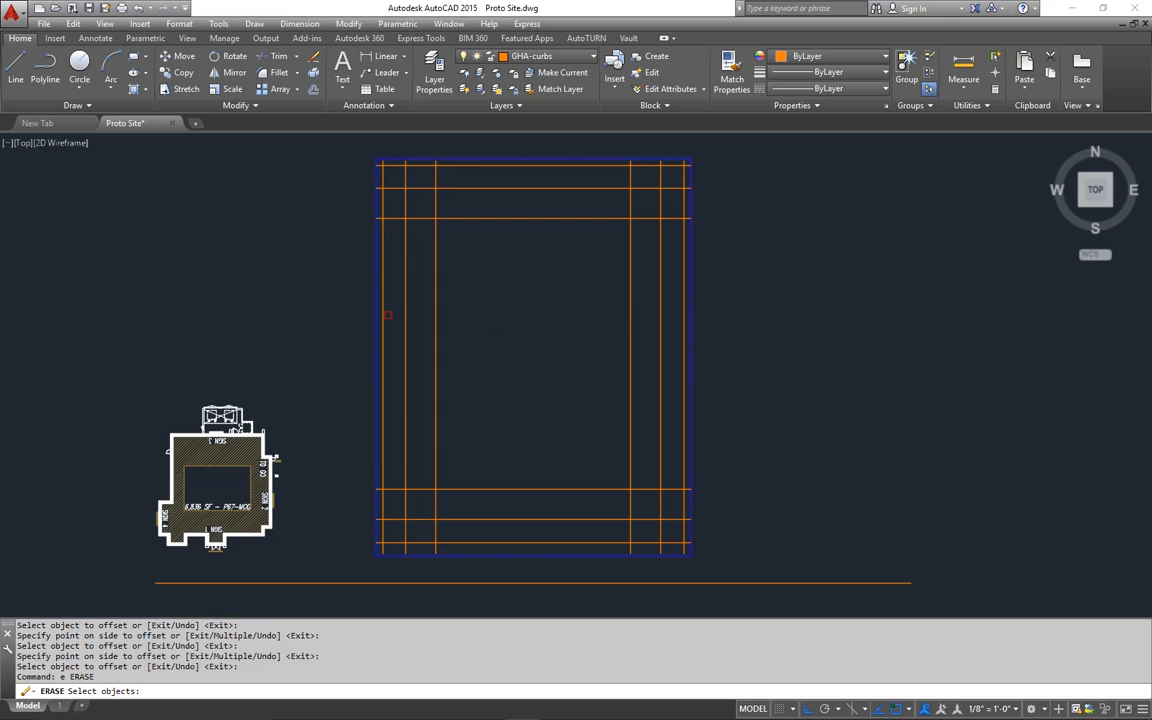
click(385, 313)
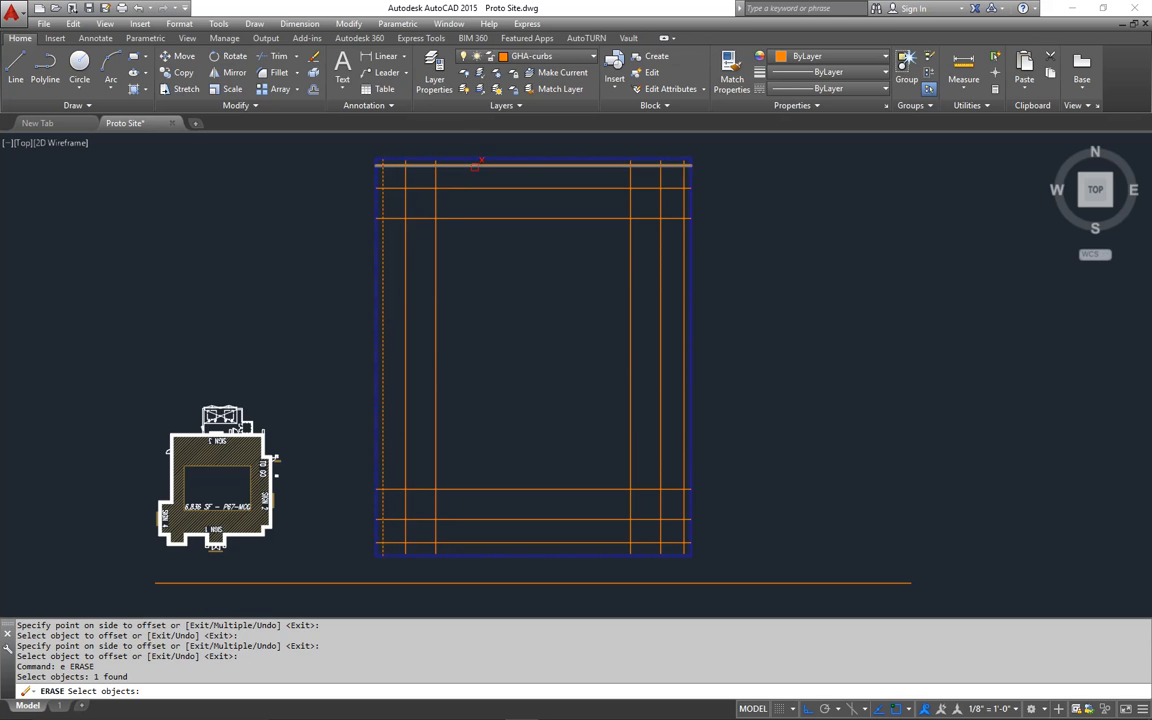
click(478, 163)
click(684, 218)
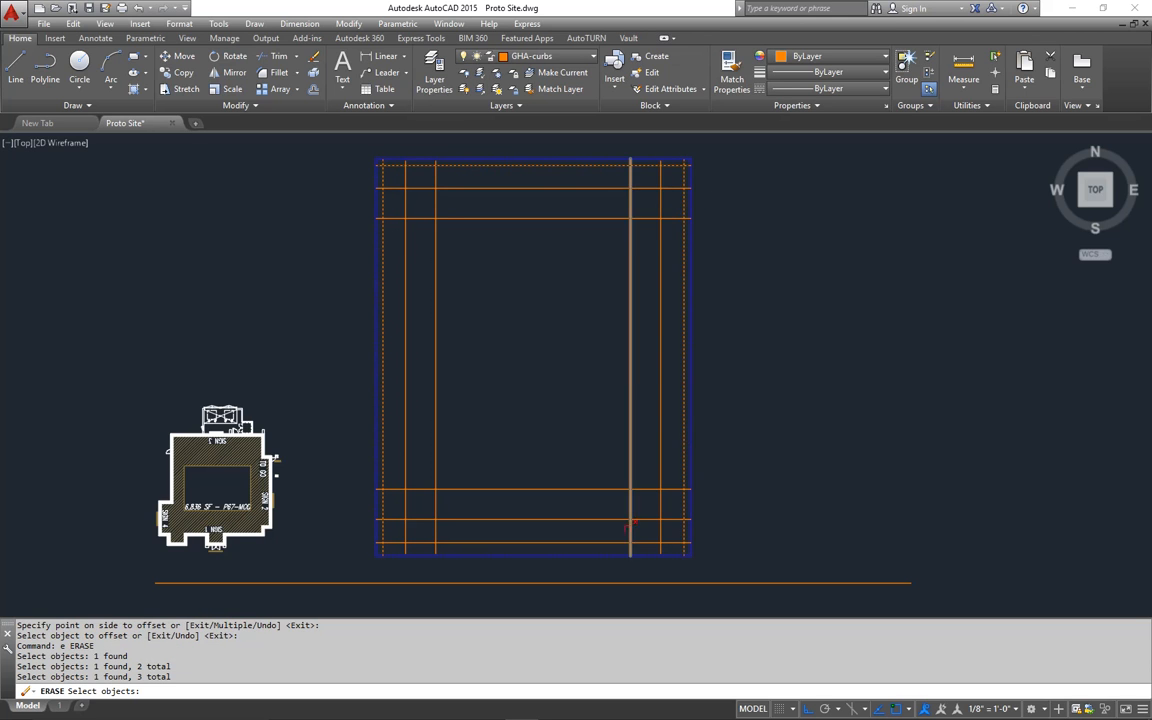
click(622, 548)
key(Return)
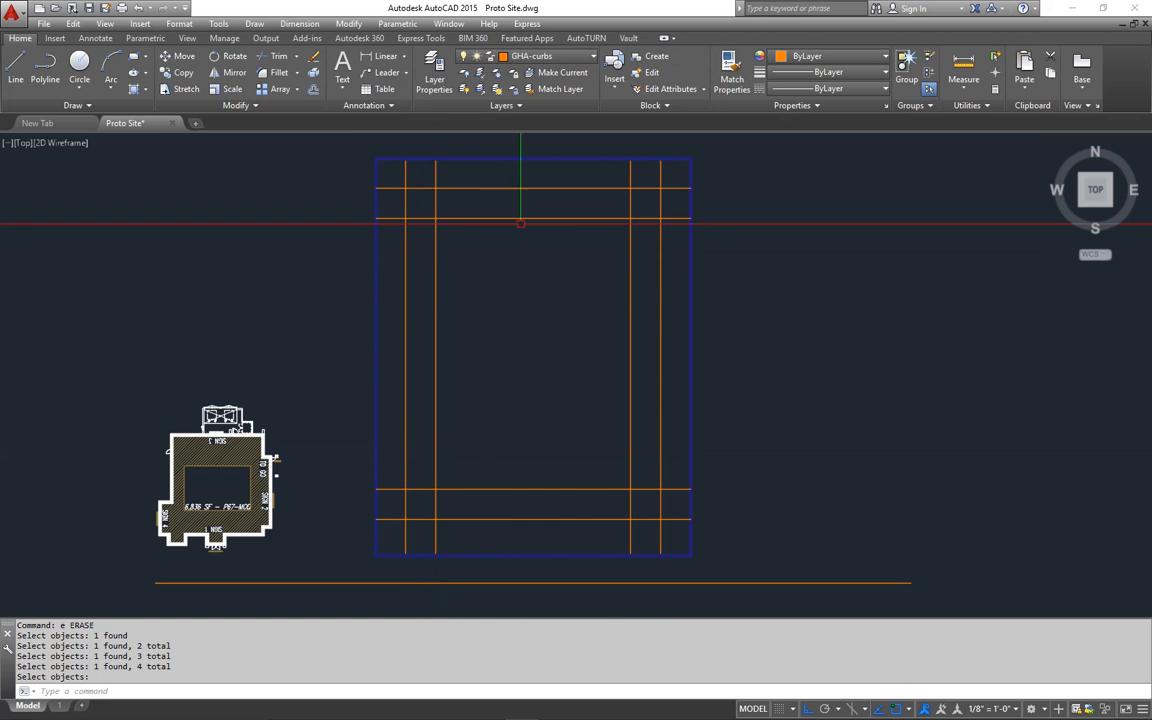
- Fillet the two upper corners of the innermost orange rectangle with a 10' radius
key(Return)
text(f)
key(Return)
text(r)
key(Return)
text(10')
key(Return)
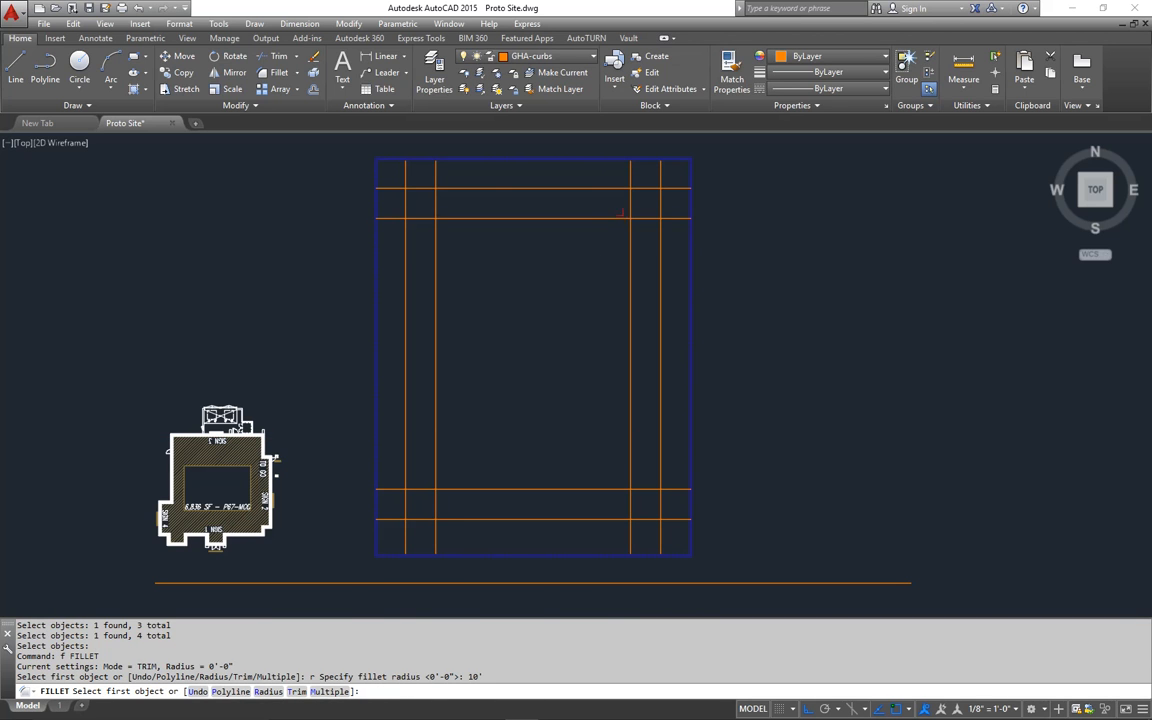
click(613, 218)
click(630, 232)
key(Return)
click(452, 218)
click(436, 232)
- Fillet the two lower corners of the innermost orange rectangle with the same 10' radius
key(Return)
click(436, 450)
click(600, 489)
key(Return)
click(605, 489)
click(630, 465)
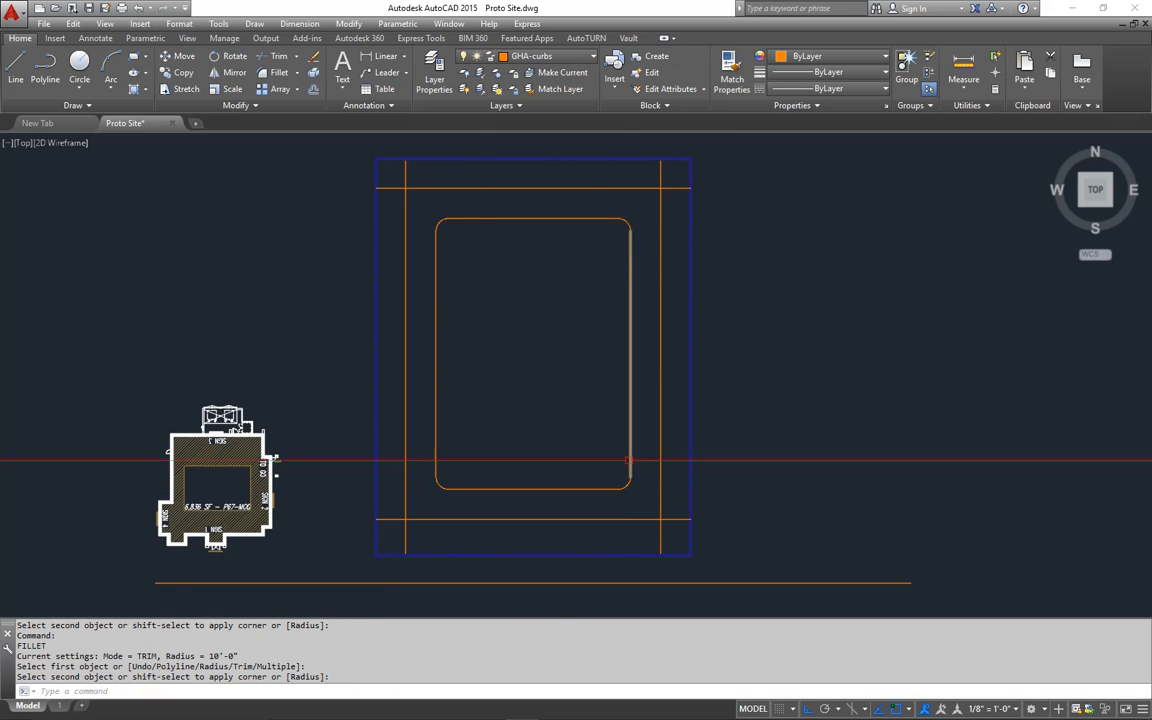
- Set the fillet radius to 0 and join the two upper corners of the outer orange rectangle squarely
text(f)
key(Return)
text(r)
key(Return)
text(0)
key(Return)
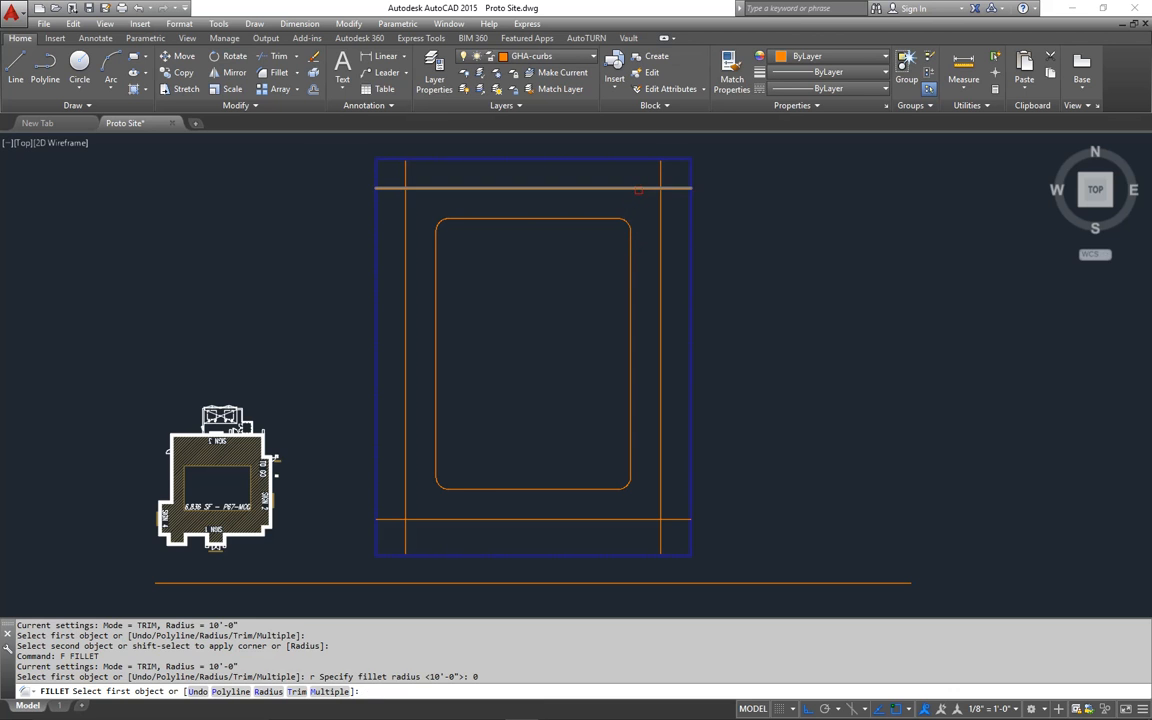
click(639, 188)
click(660, 199)
key(Return)
click(411, 188)
click(405, 210)
- Join the two lower corners of the outer orange rectangle squarely with the zero-radius fillet
key(Return)
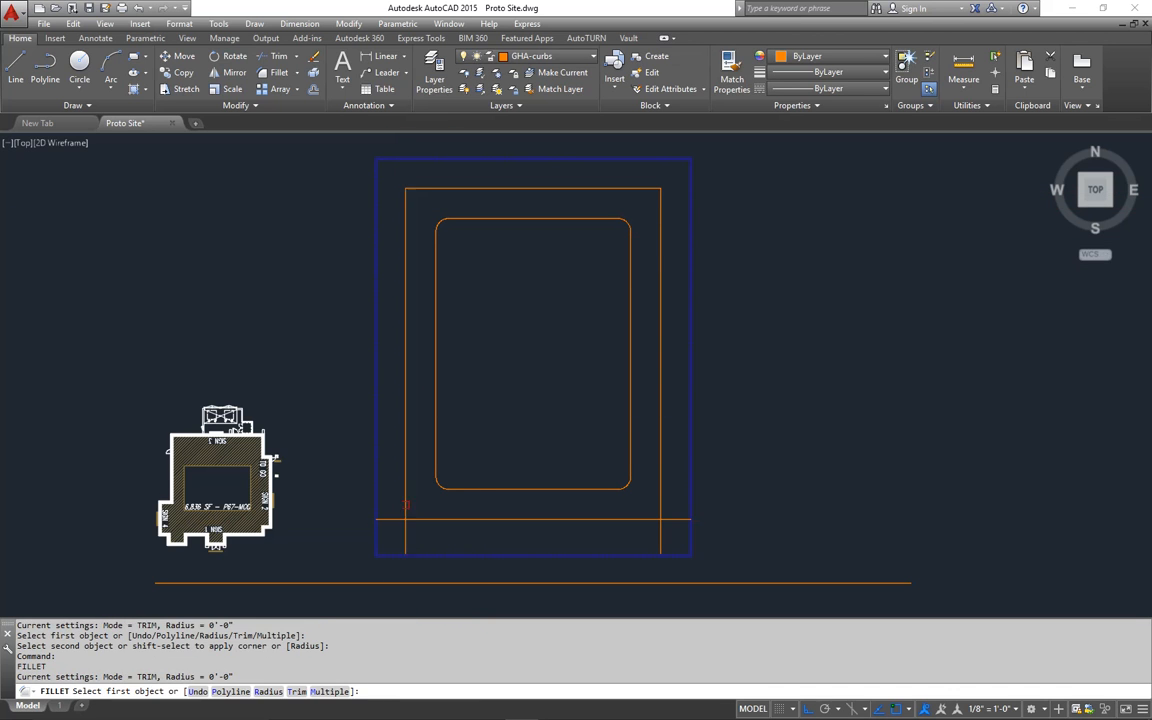
click(405, 505)
click(430, 519)
key(Return)
click(661, 497)
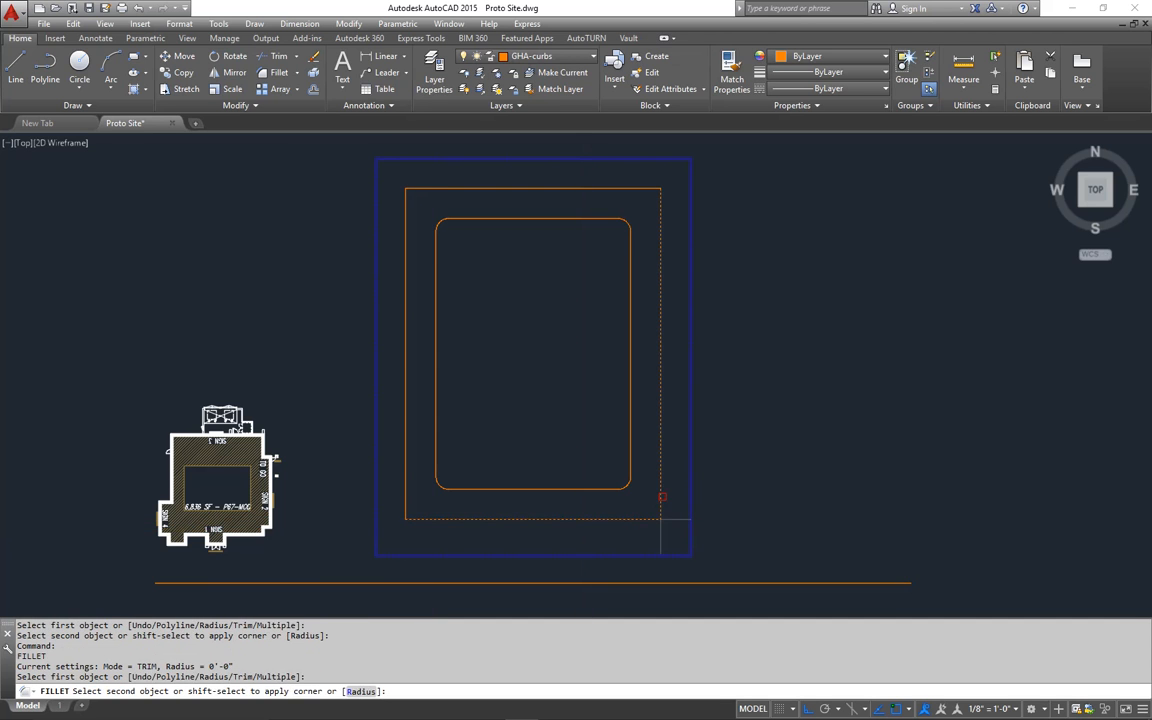
click(661, 497)
- Extend the right sides of both orange rectangles down to the upper of the two horizontal road lines
mouse_move(625, 473)
middle_down()
mouse_move(643, 463)
mouse_move(617, 445)
middle_up()
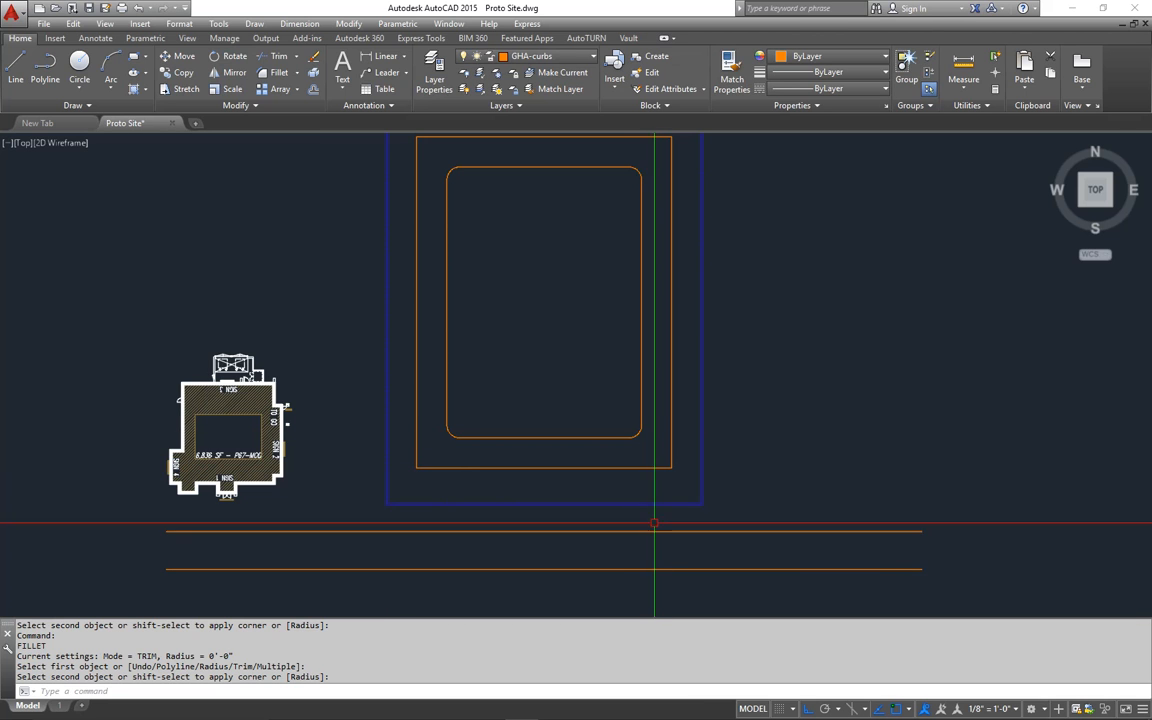
middle_drag(650, 544, 646, 536)
key(Return)
text(ex)
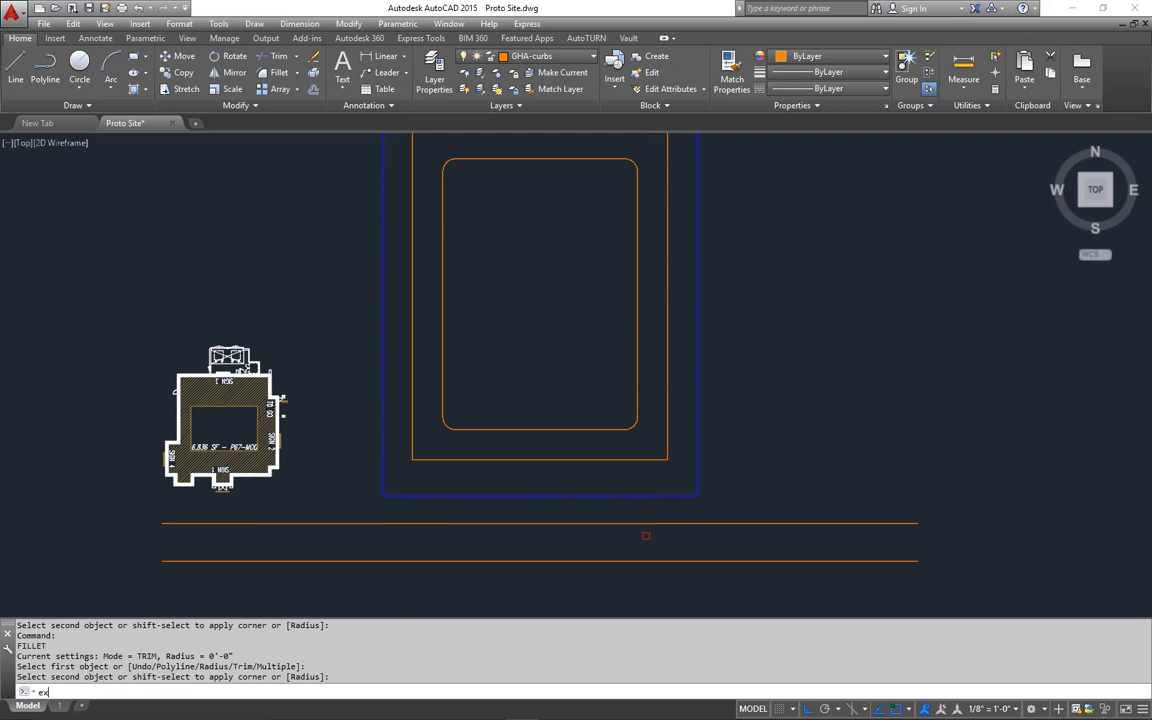
key(Return)
click(647, 523)
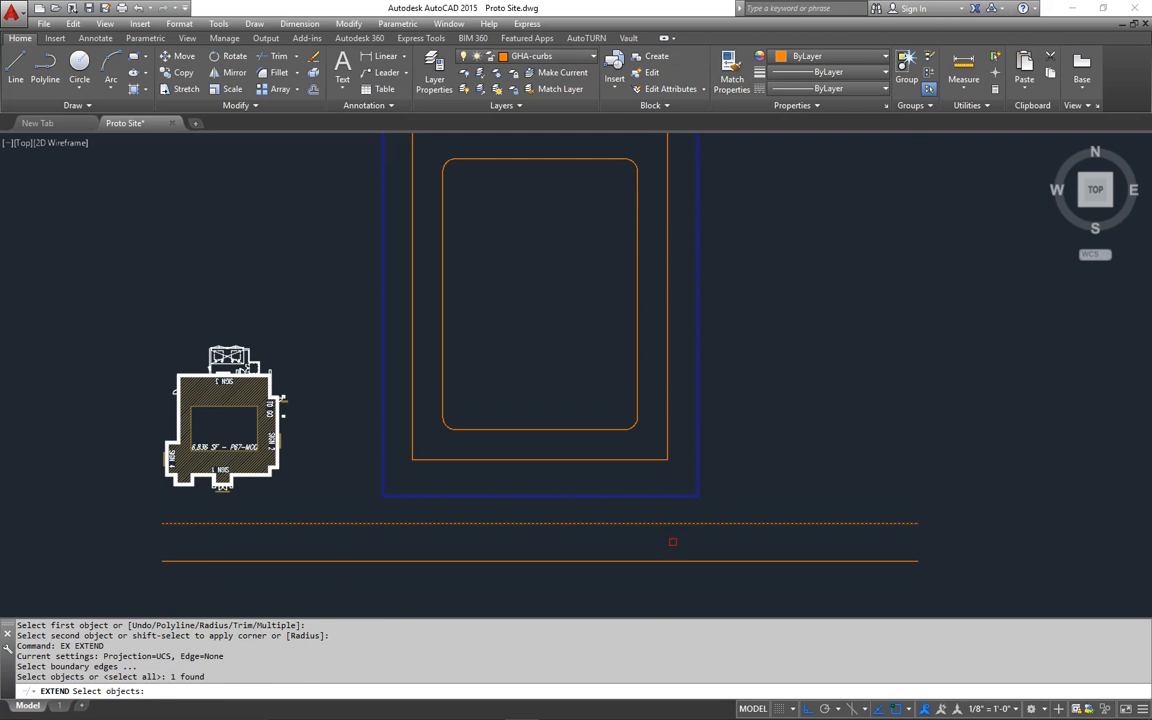
key(Return)
click(666, 418)
click(638, 406)
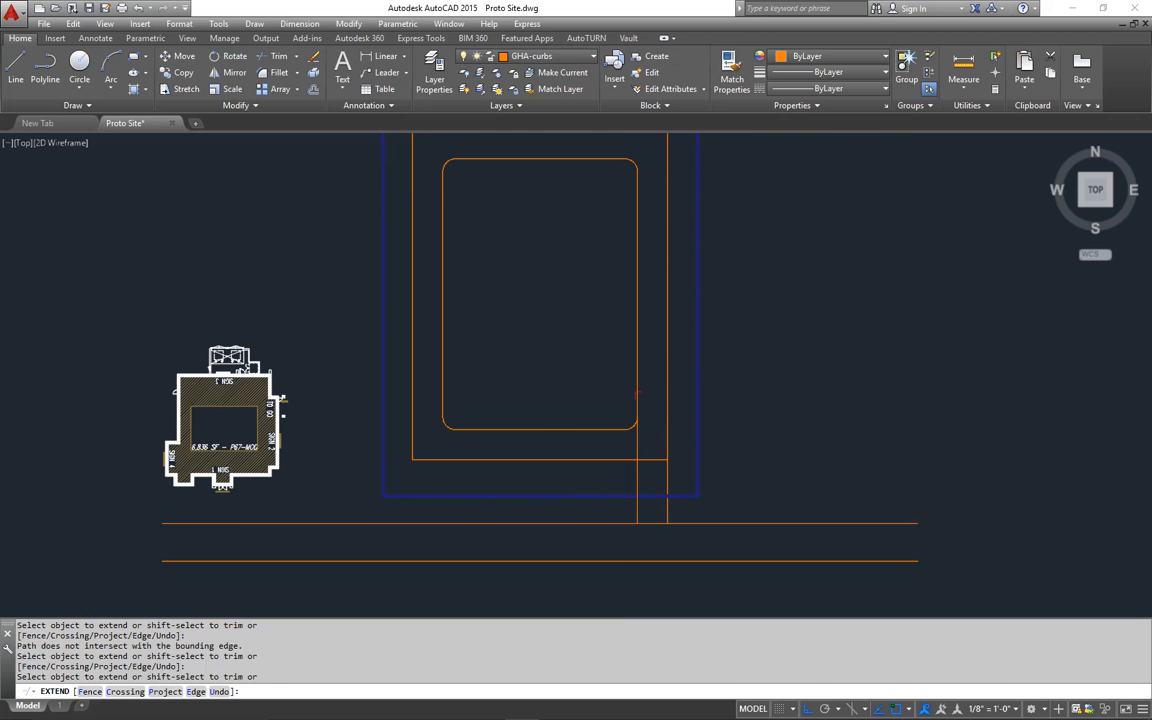
key(Return)
- Trim away the part of the upper road line between the two extended driveway lines
scroll(657, 550, up, 2)
text(t)
key(Return)
click(641, 508)
key(Return)
- Fillet both driveway lines into the upper road line with a 15' radius
text(f)
key(Return)
text(r)
key(Return)
text(15')
key(Return)
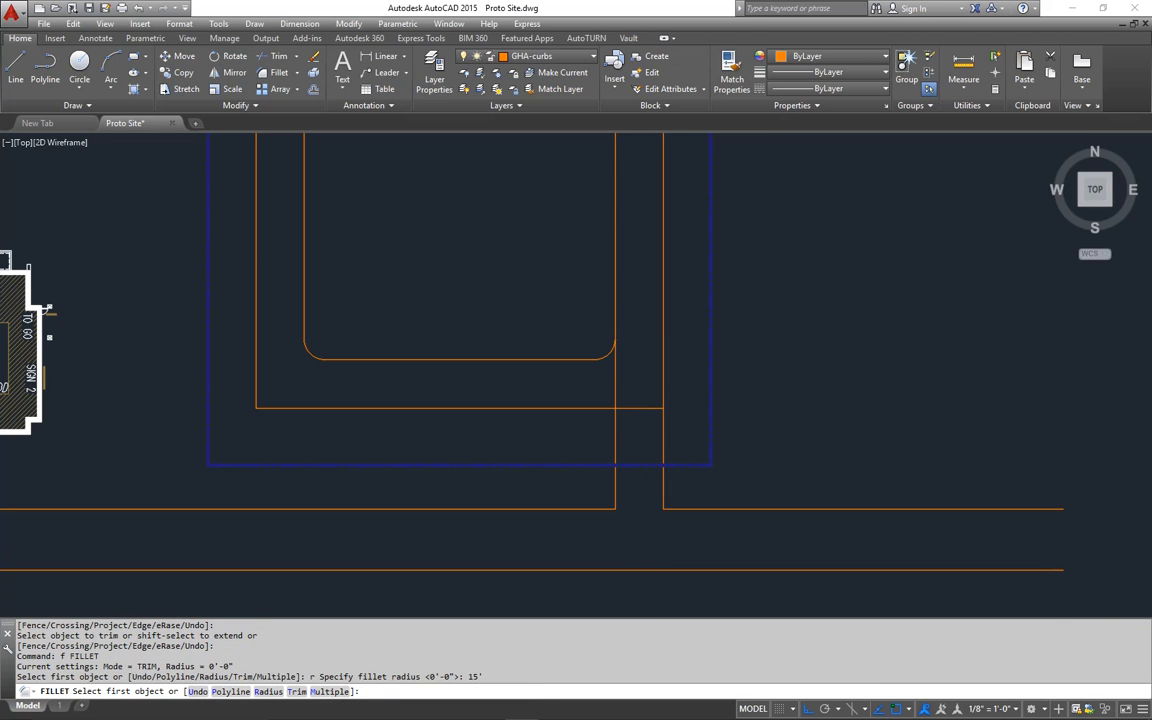
click(665, 486)
click(695, 509)
key(Return)
click(615, 485)
click(590, 508)
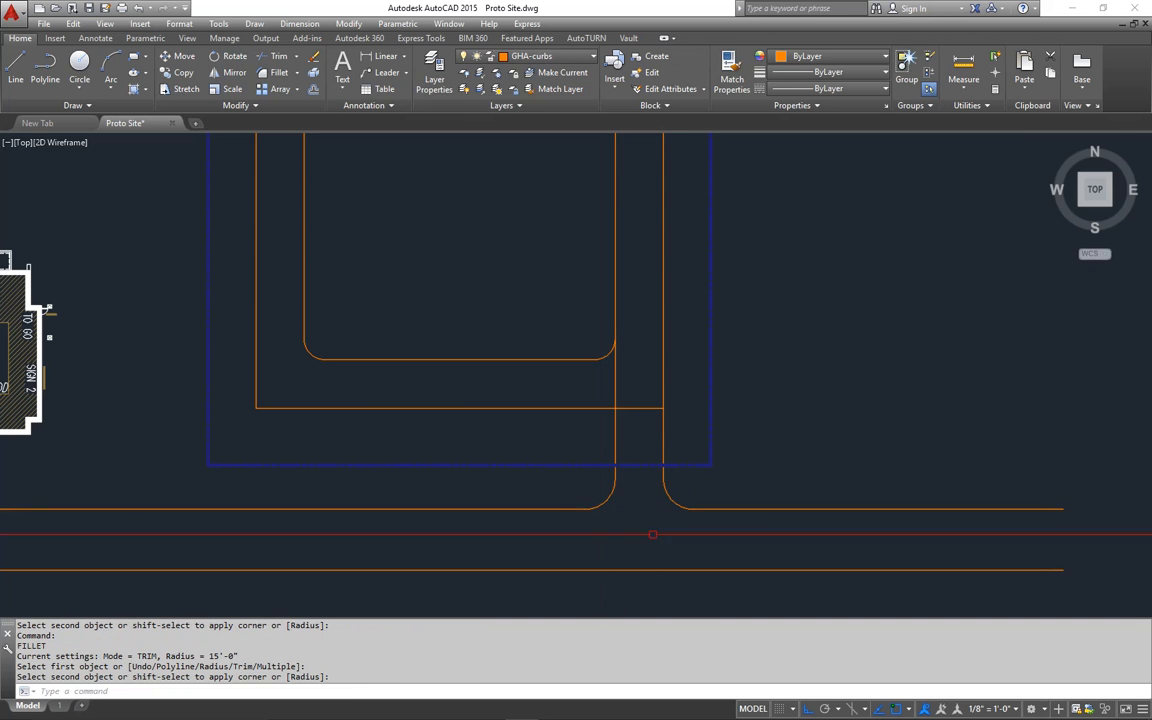
- Trim the inner driveway line between the rounded rectangle and the lower edge of the outer orange rectangle
middle_drag(652, 534, 702, 564)
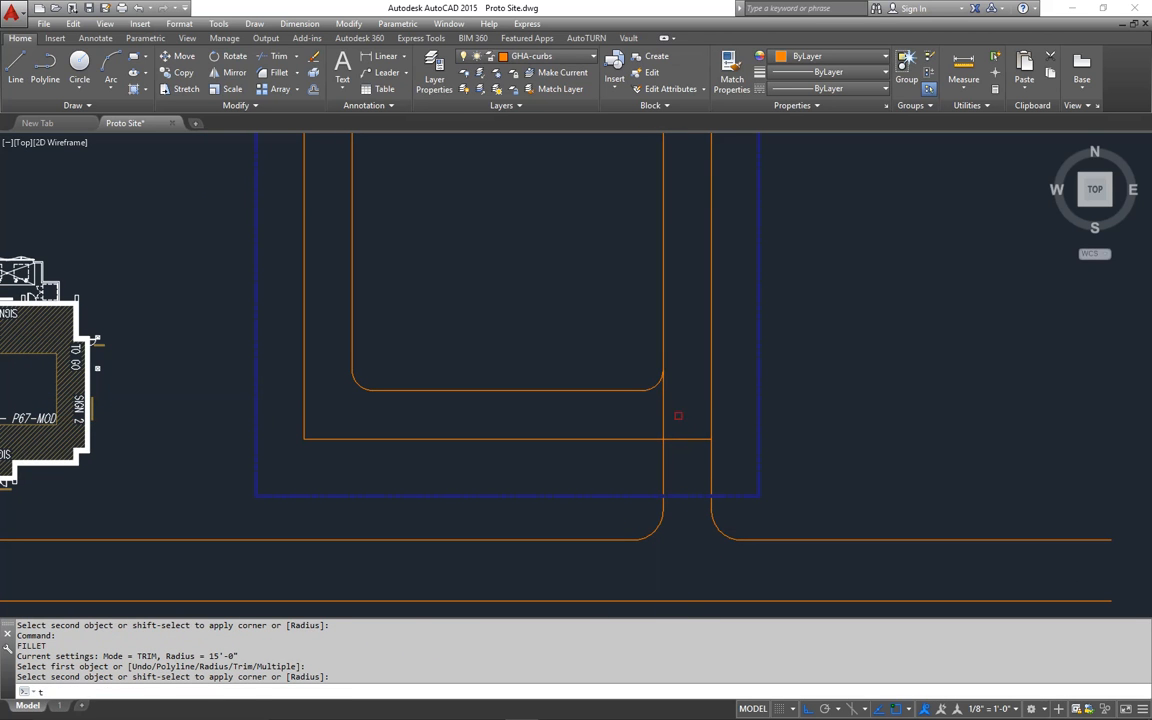
text(r)
key(Return)
key(Return)
middle_drag(656, 415, 691, 424)
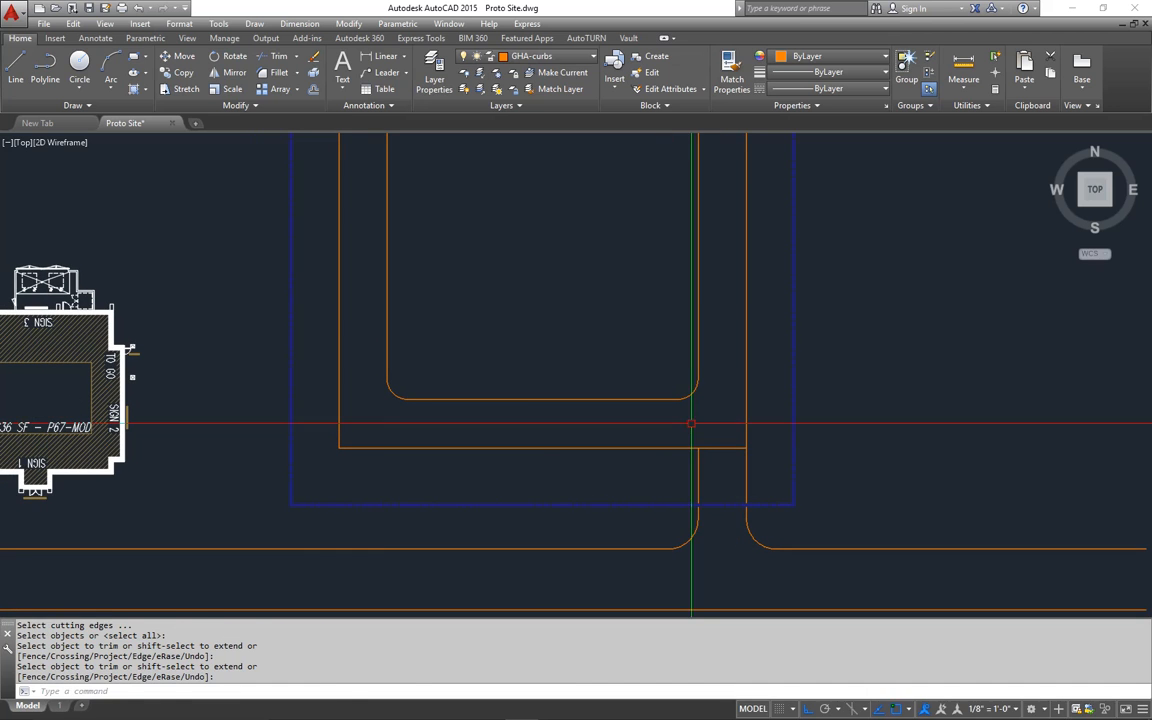
key(Return)
- Fillet the outer rectangle's lower edge into the inner driveway line with a 10' radius
text(f)
key(Return)
text(r10')
key(Return)
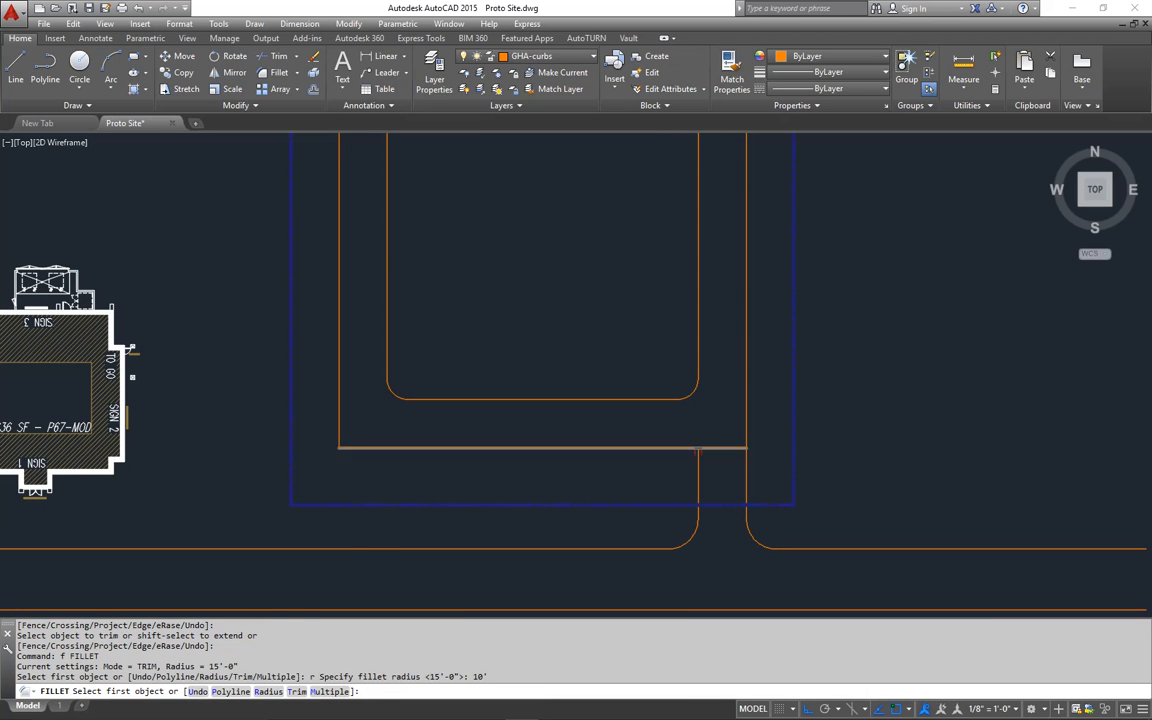
click(697, 460)
scroll(733, 391, down, 4)
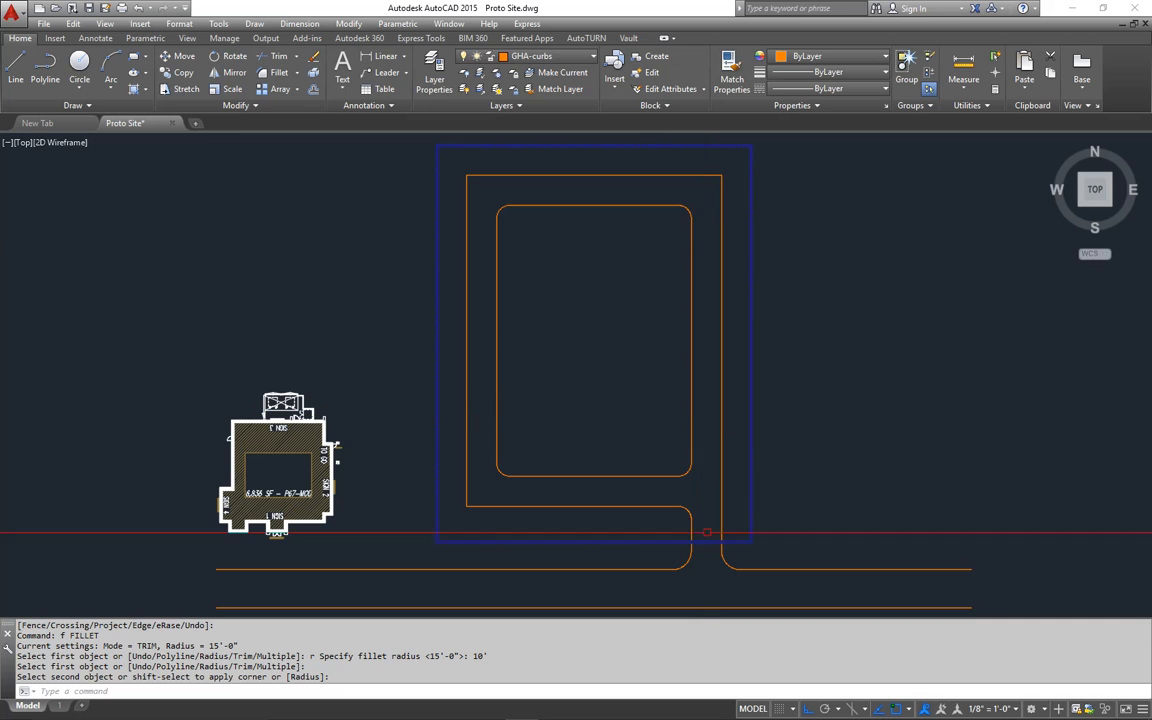
- Offset the lower, left and right sides of the rounded inner rectangle 18' inward
middle_drag(689, 442, 677, 452)
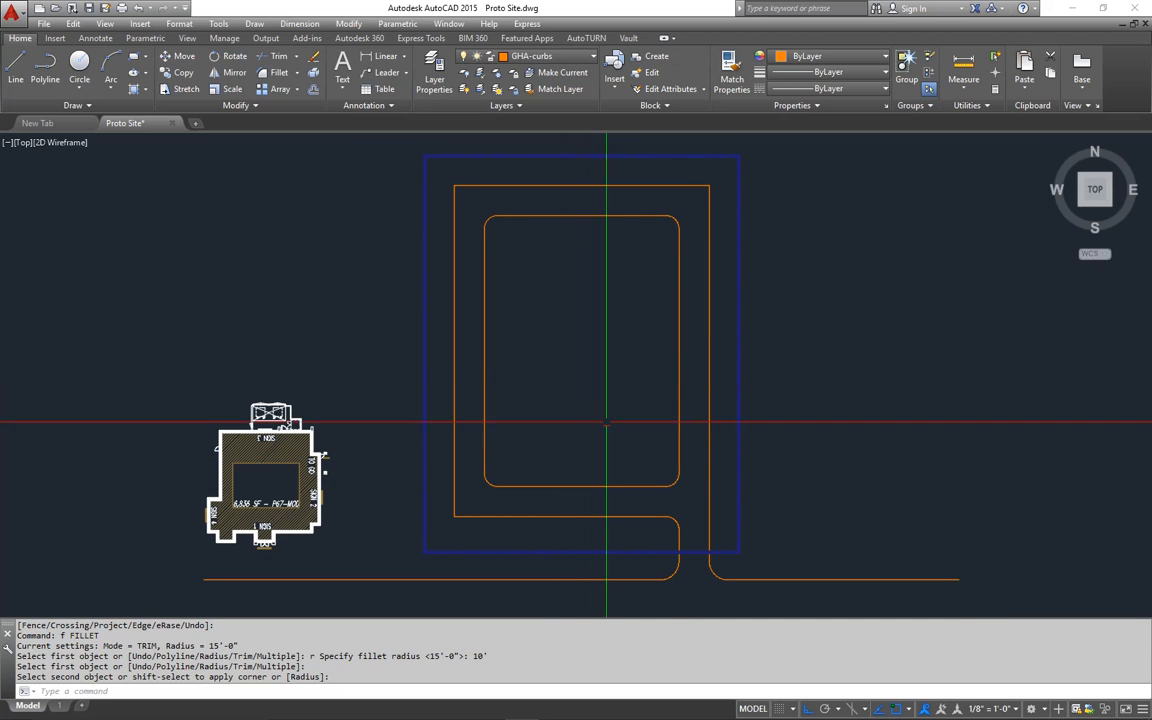
middle_drag(576, 430, 544, 423)
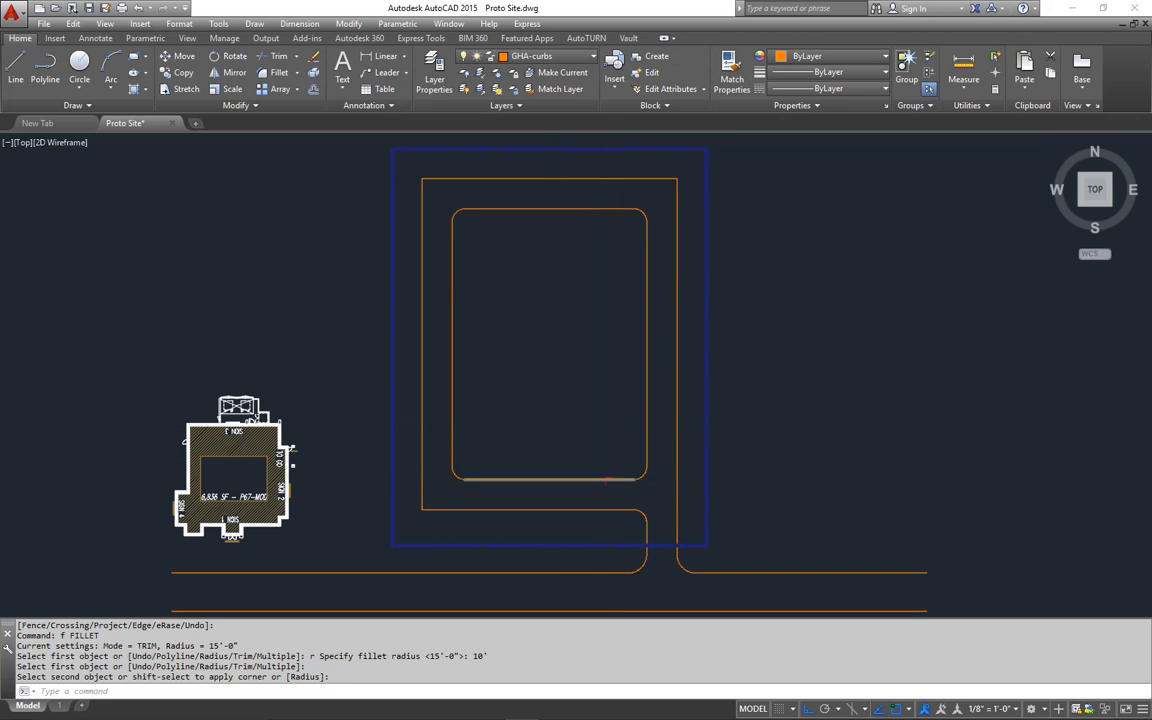
middle_drag(517, 441, 530, 459)
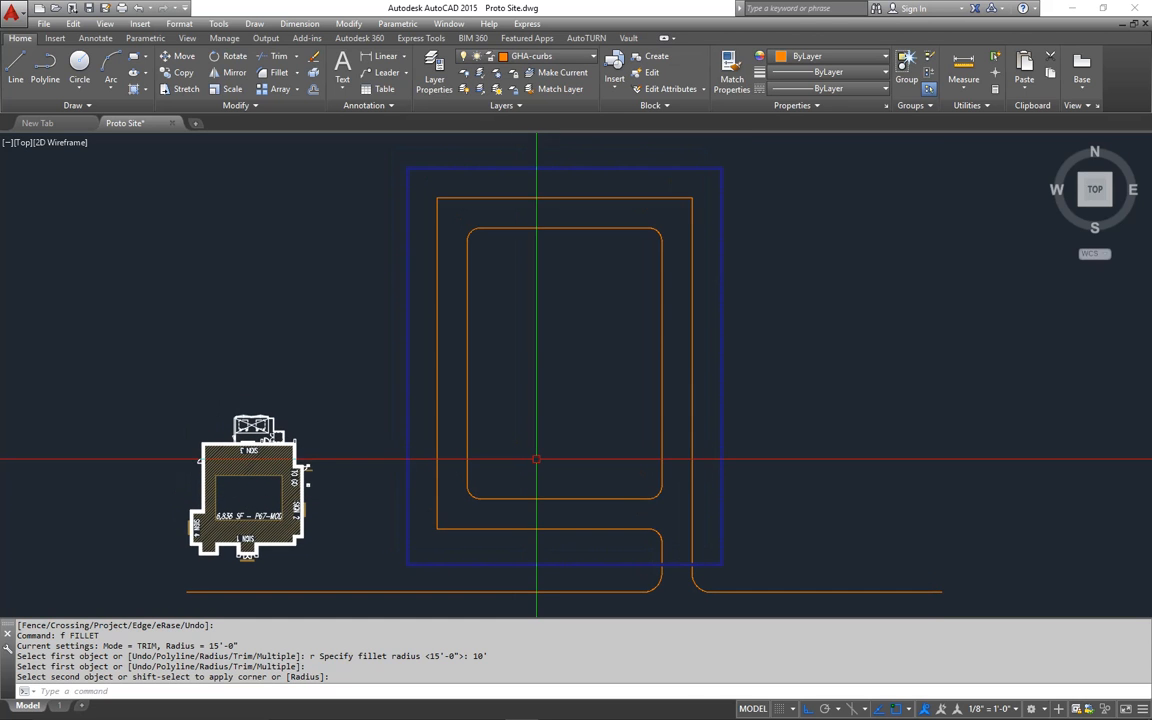
text(o)
key(Return)
text(18')
key(Return)
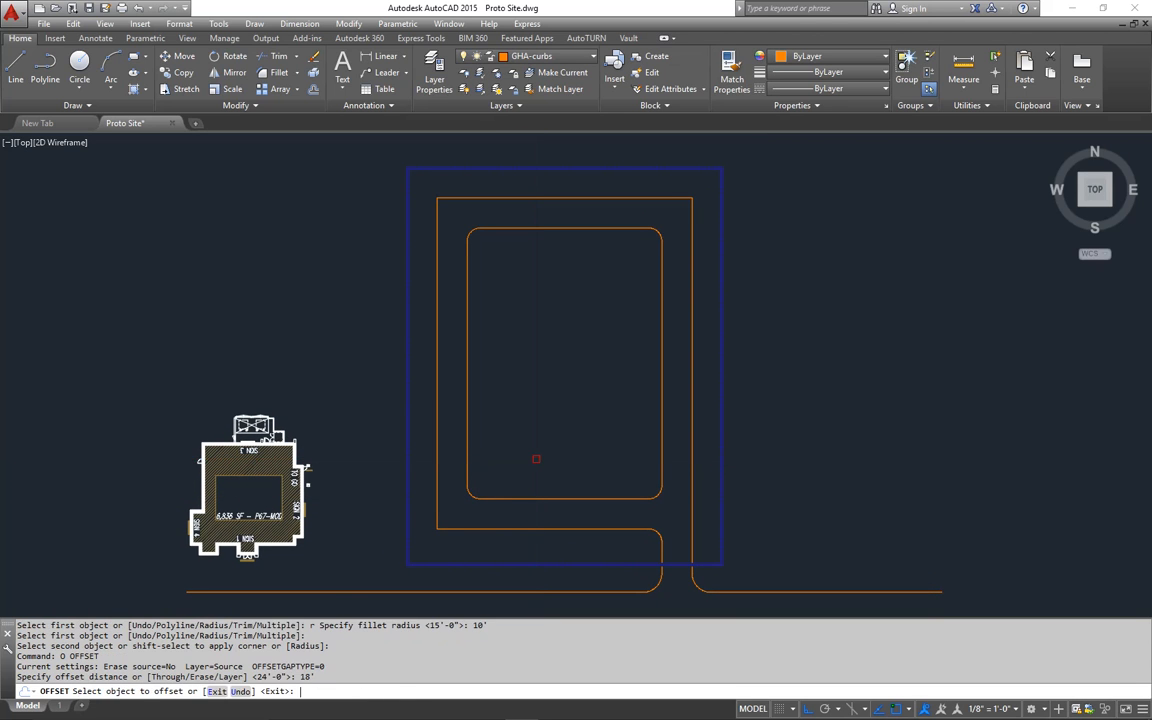
click(576, 497)
click(577, 451)
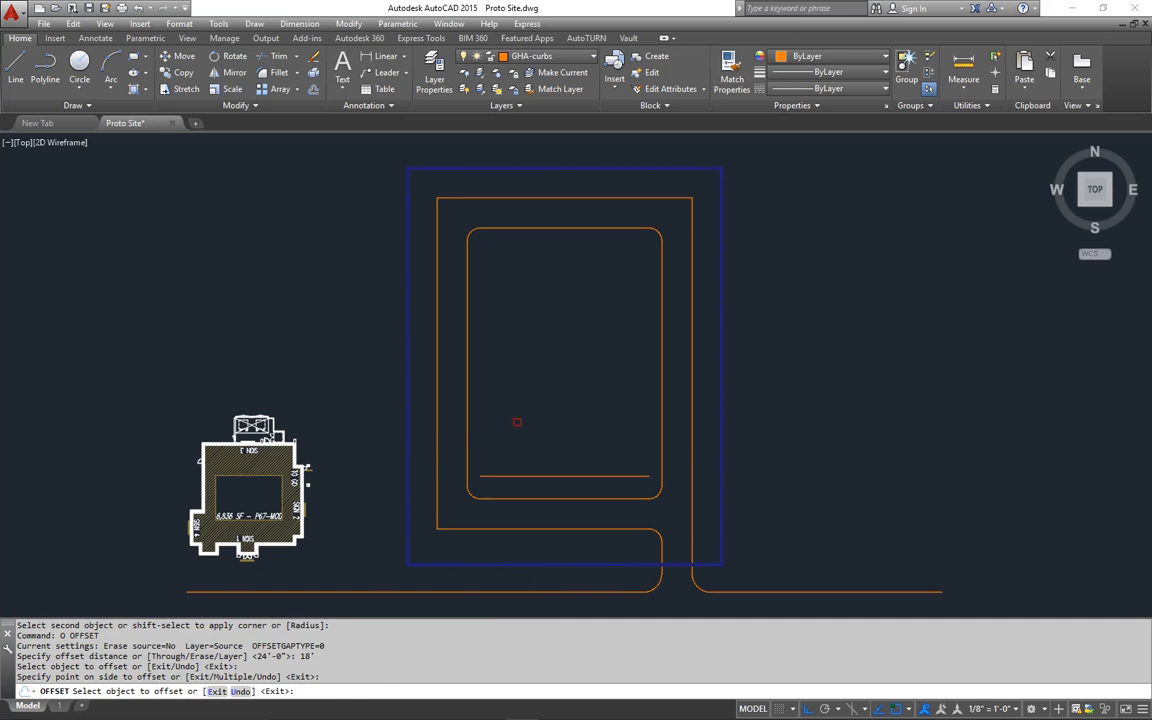
click(467, 430)
click(577, 422)
click(661, 421)
click(617, 422)
key(Return)
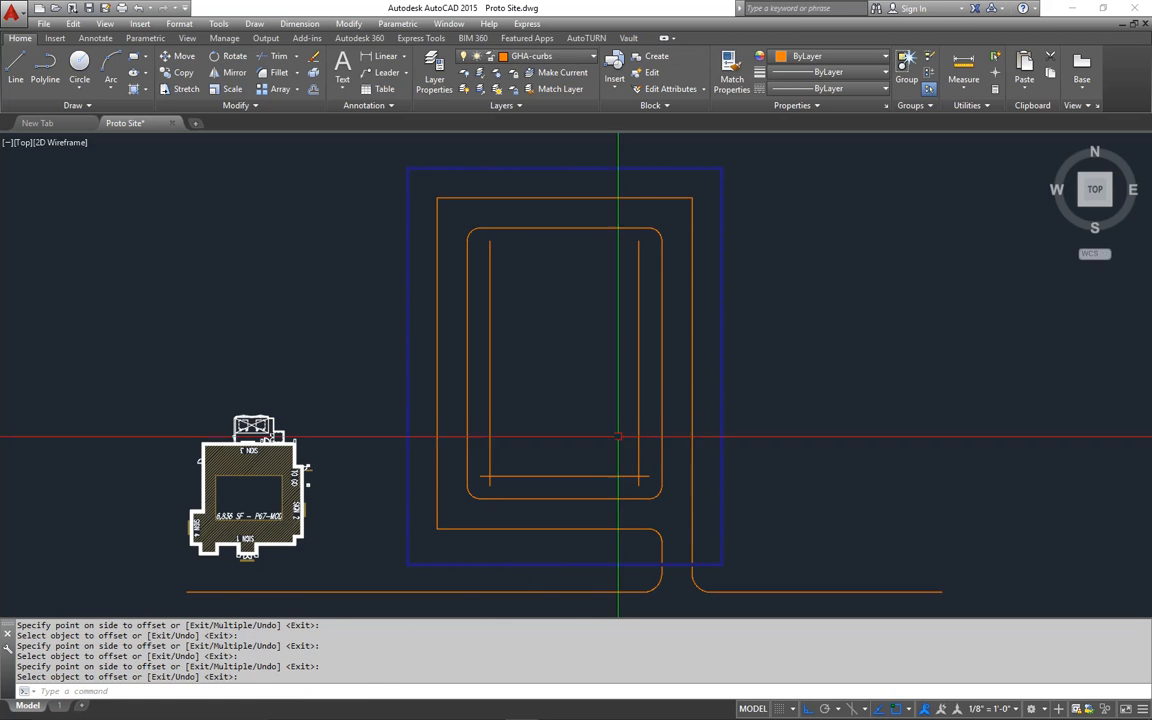
- Offset the three new lines inside the rounded rectangle another 7'6 inward
middle_drag(623, 429, 630, 406)
scroll(573, 422, up, 2)
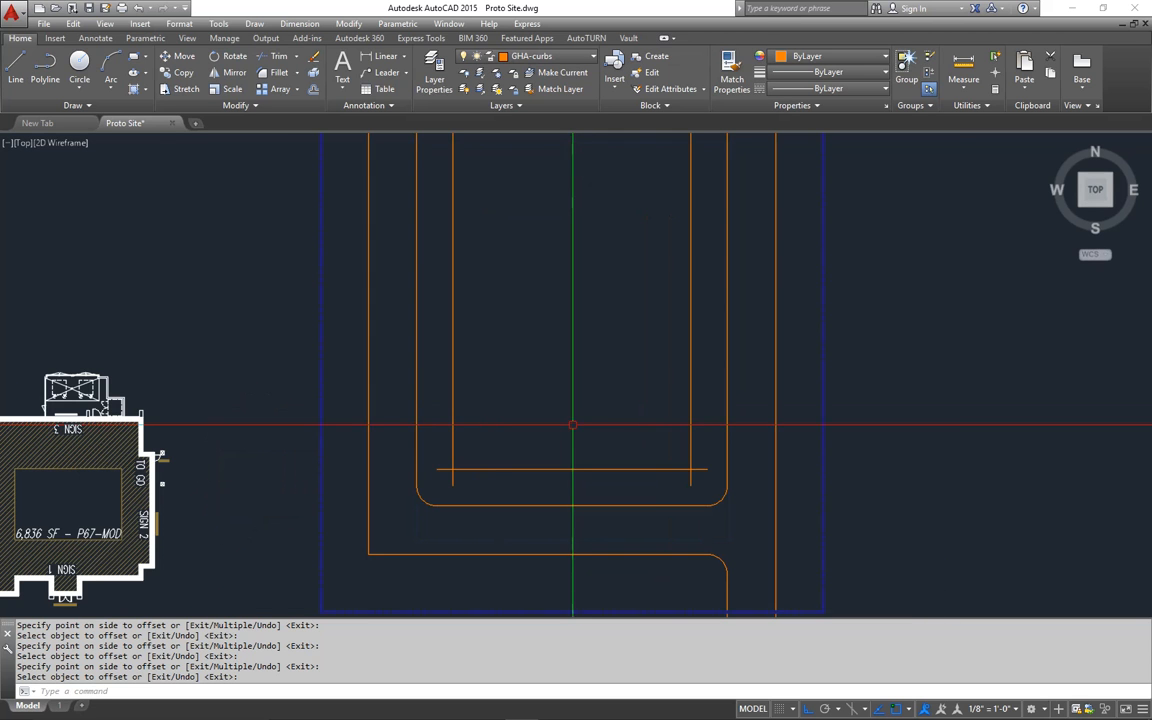
middle_drag(625, 446, 631, 455)
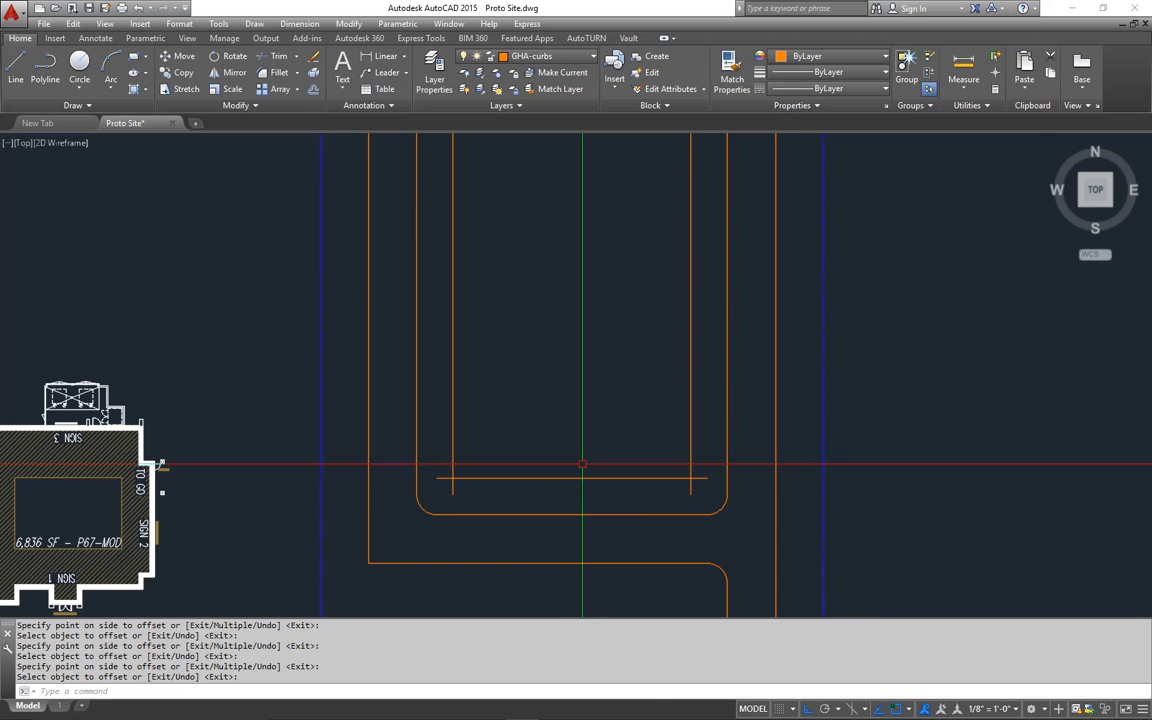
middle_drag(580, 469, 583, 470)
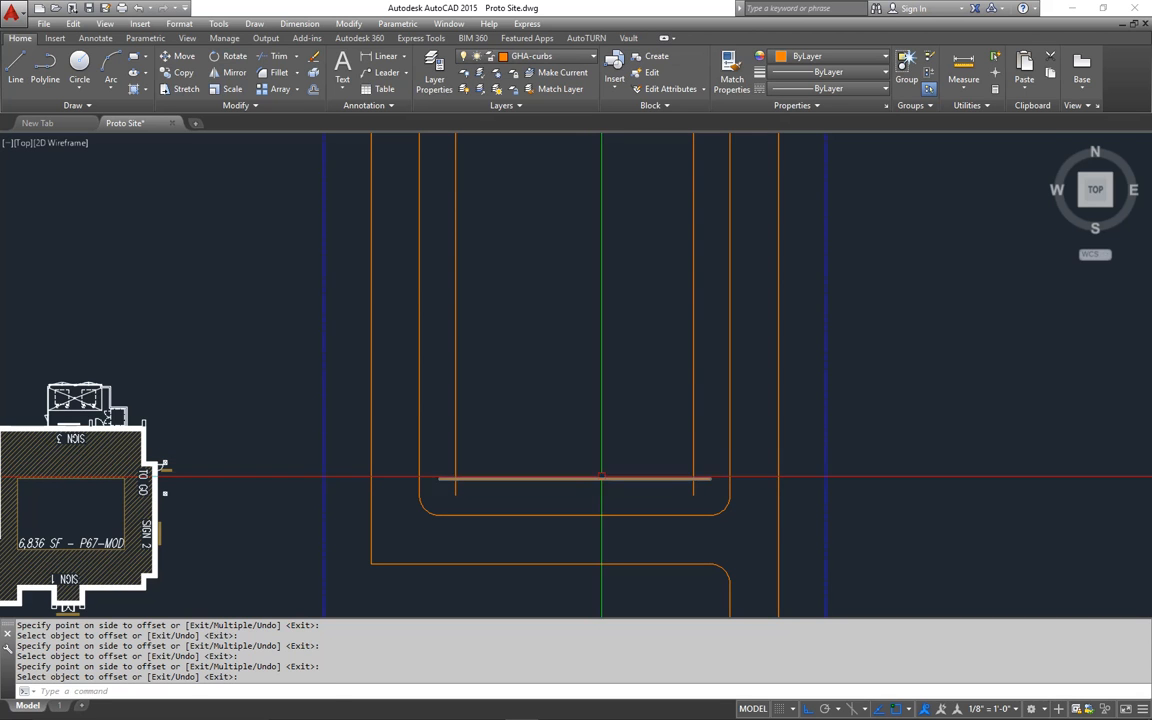
text(o)
key(Return)
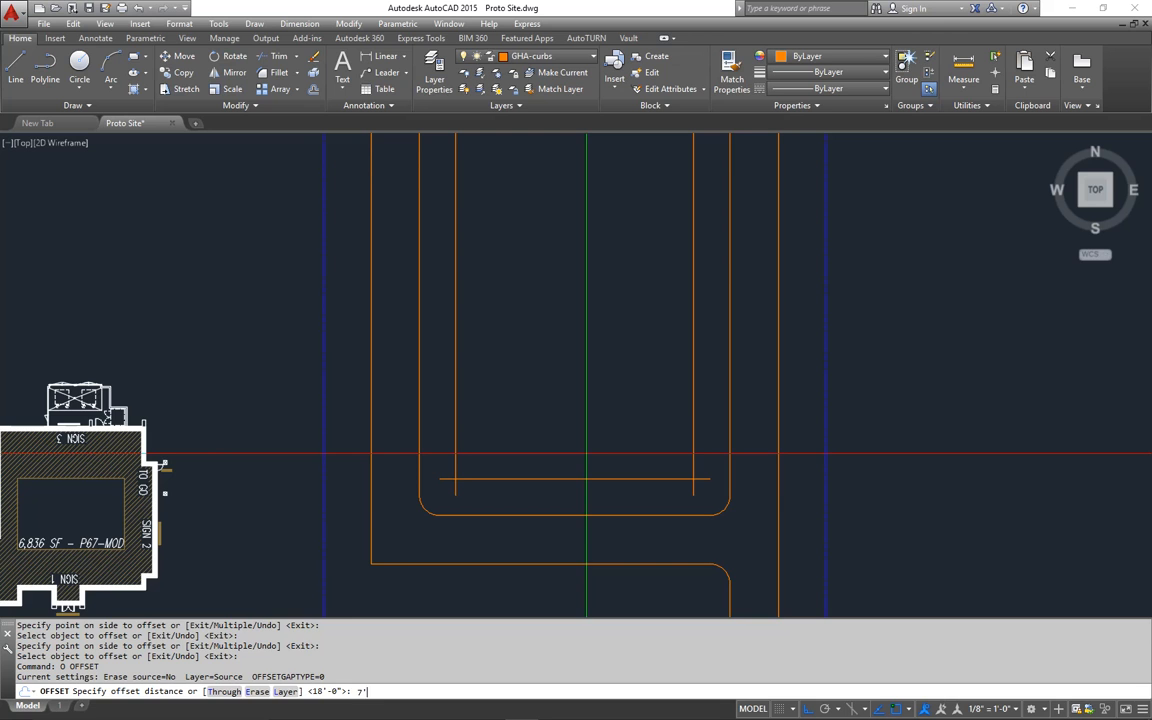
text(7'6)
key(Return)
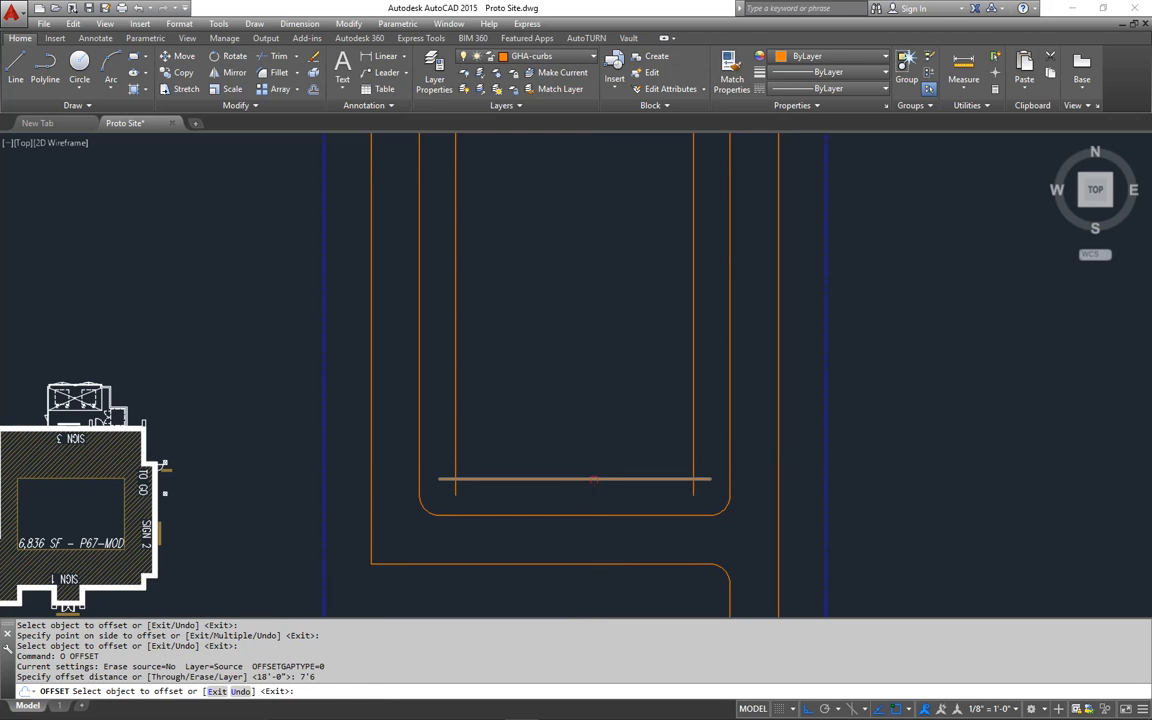
click(593, 480)
click(560, 432)
click(733, 413)
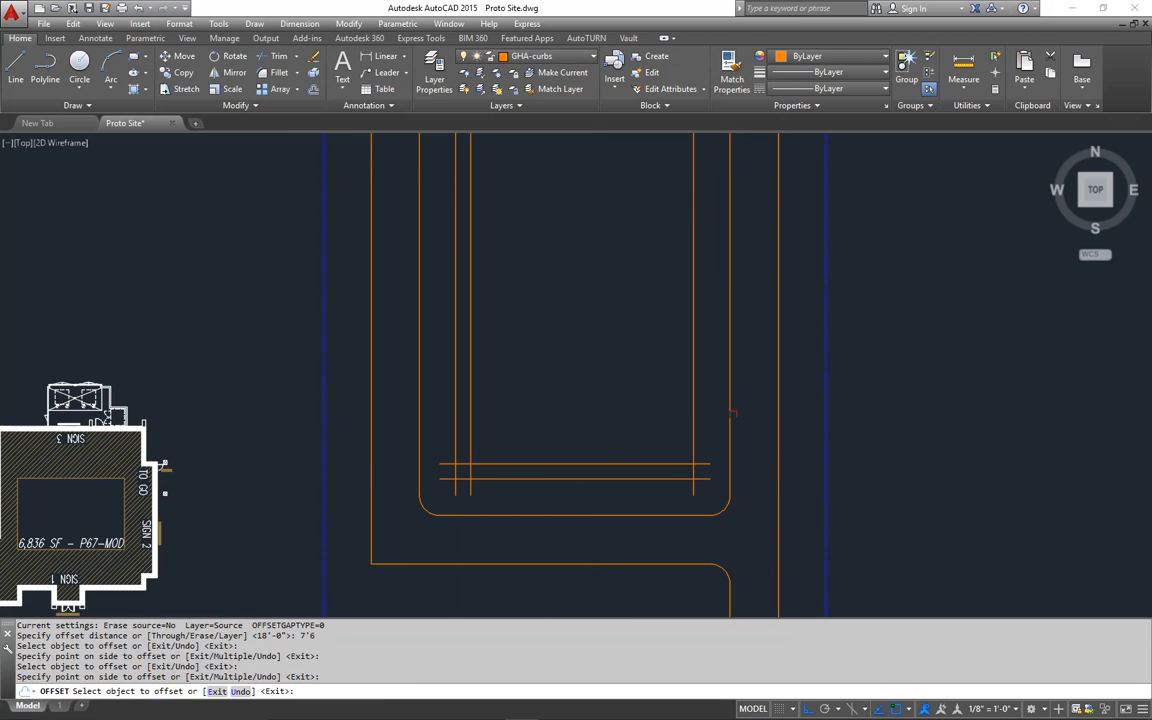
click(694, 424)
click(620, 421)
key(Return)
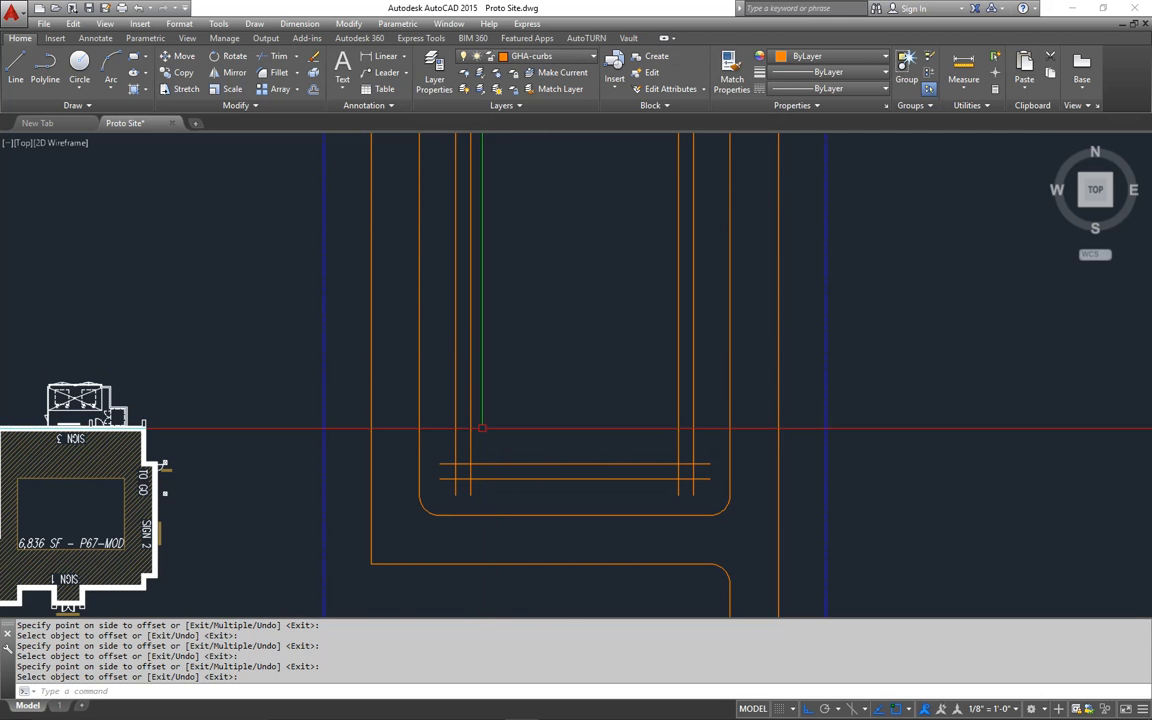
- Offset the three innermost lines a further 5' inward
text(o)
key(Return)
text(5')
key(Return)
click(596, 462)
click(668, 419)
click(678, 419)
click(494, 405)
click(466, 405)
click(527, 406)
key(Return)
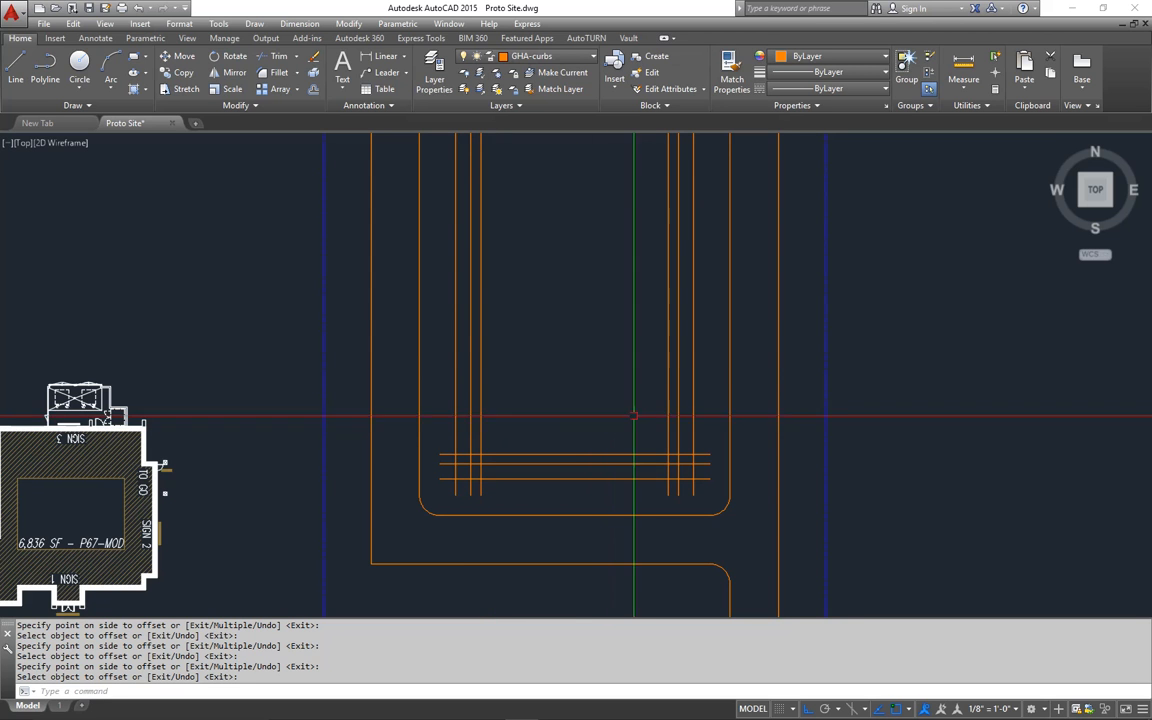
- Turn Ortho off and move the building footprint into the middle of the rounded rectangle
middle_drag(565, 374, 638, 331)
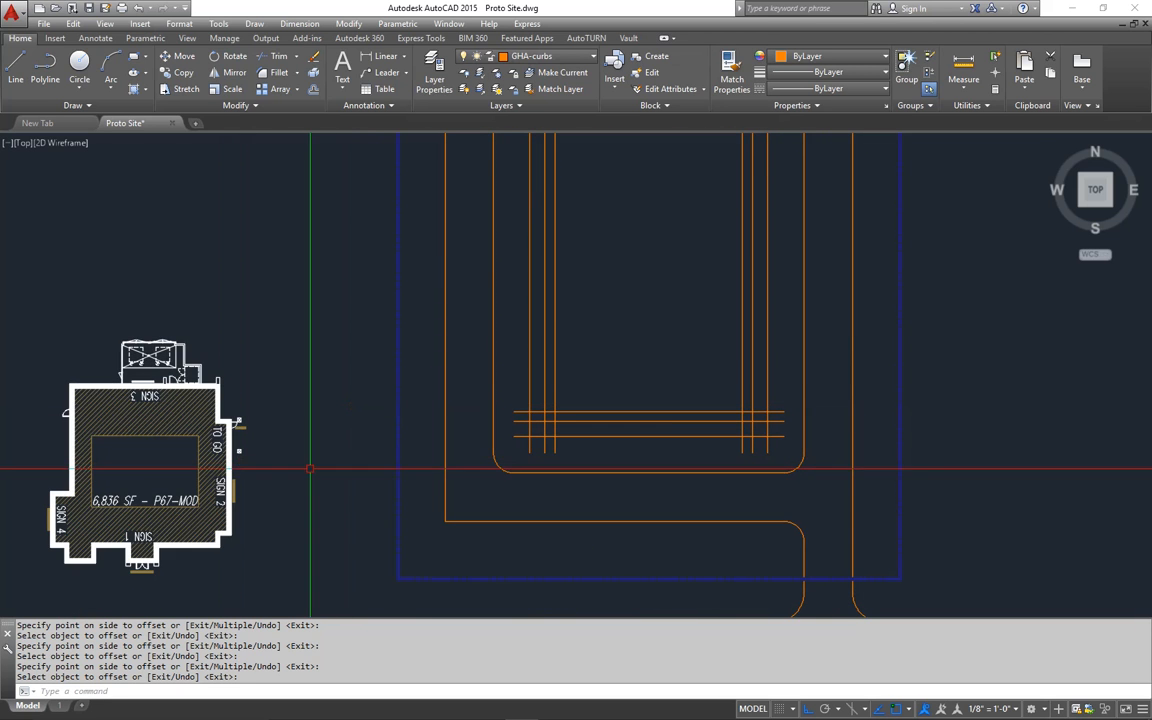
text(m)
key(Return)
click(137, 476)
key(Return)
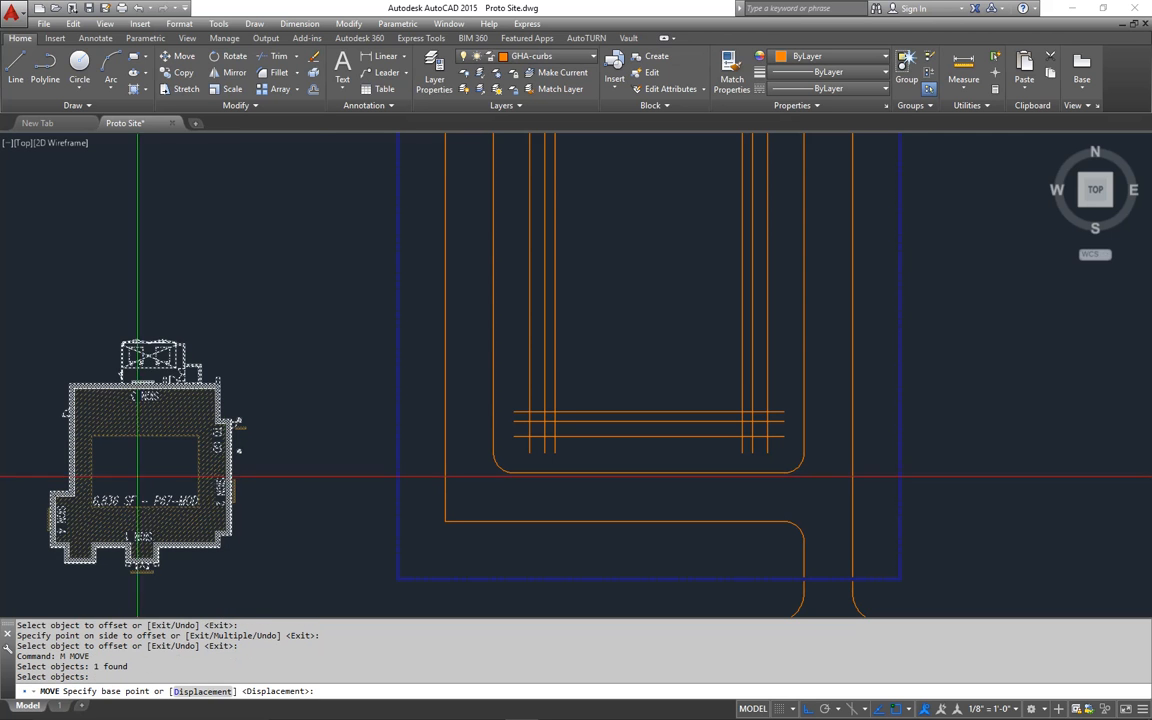
click(148, 468)
key(F8)
middle_drag(420, 347, 280, 442)
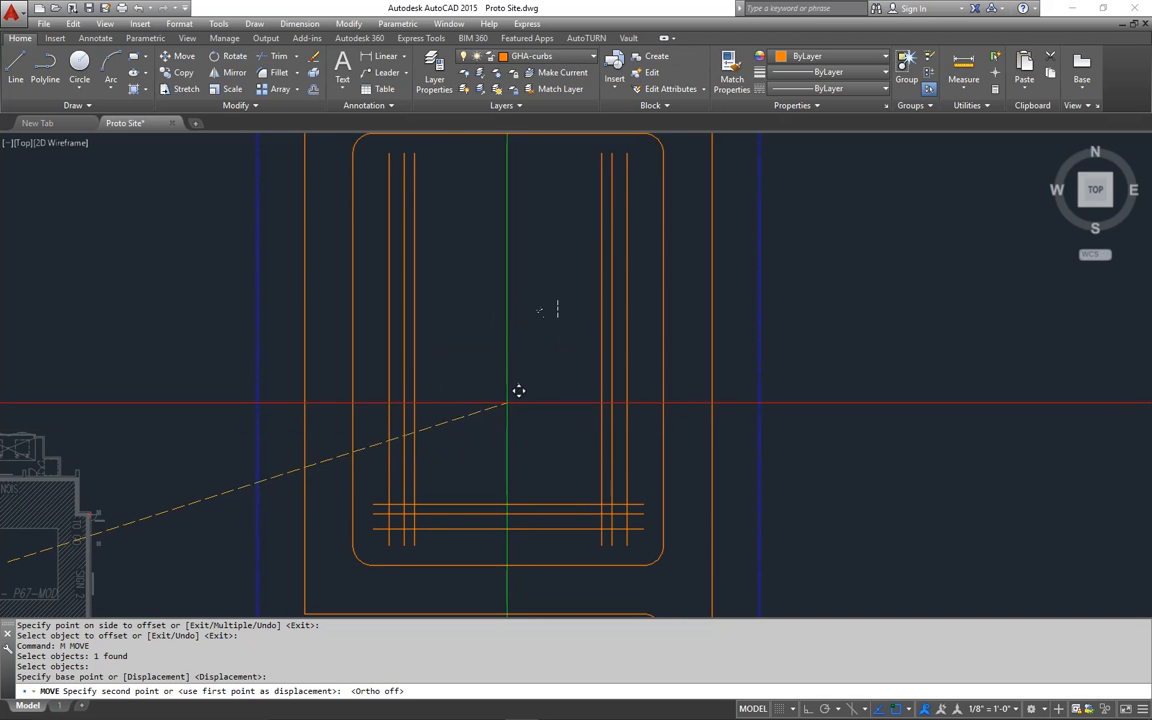
click(522, 393)
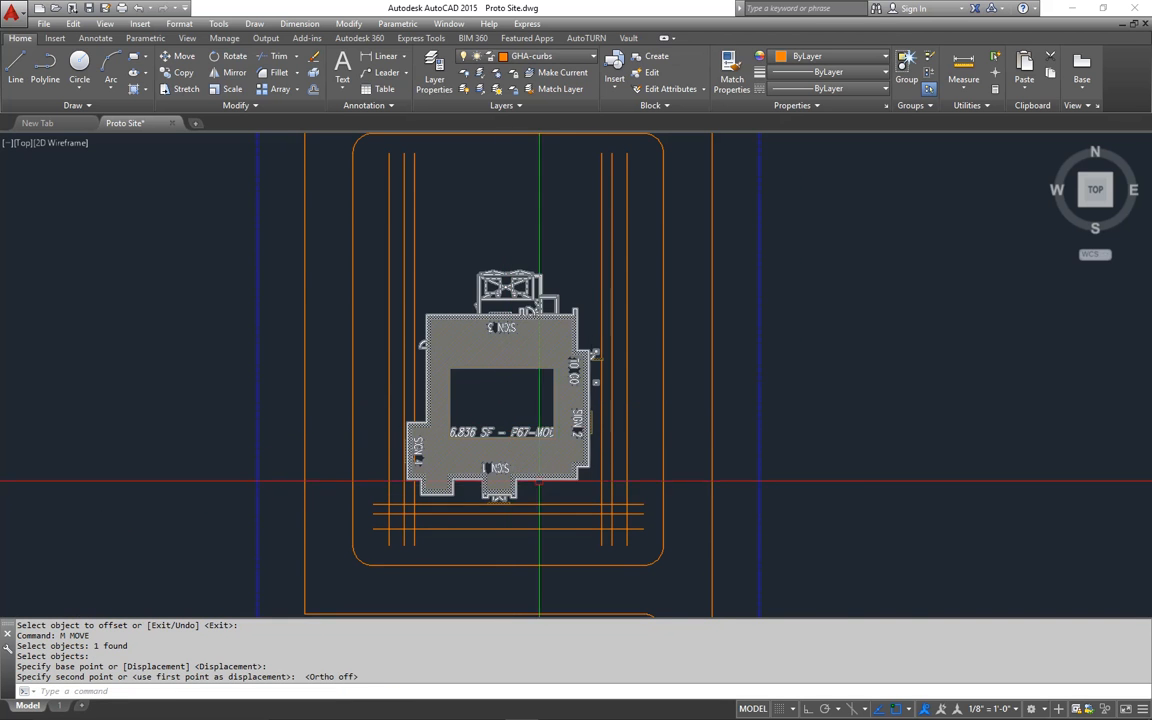
- Move the building vertically so the base of its front entrance column meets the uppermost of the three horizontal offset lines
scroll(515, 539, up, 4)
scroll(510, 462, up, 2)
text(m)
key(Return)
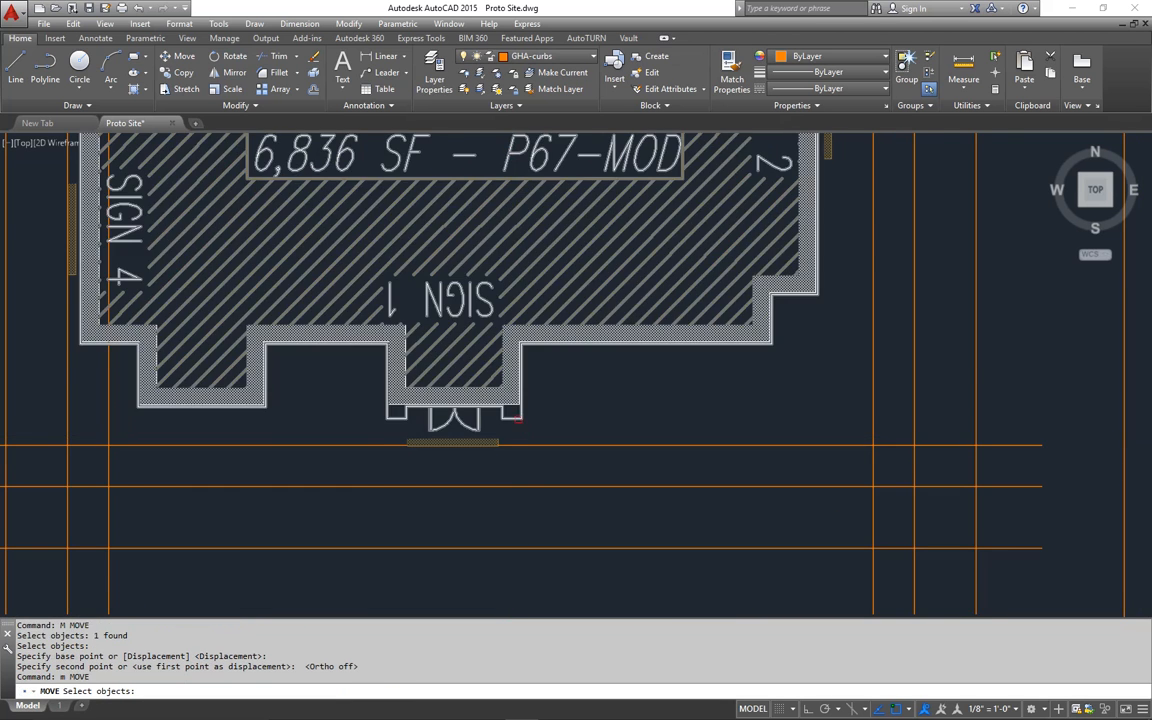
click(516, 416)
scroll(517, 415, up, 3)
key(Return)
click(517, 414)
click(517, 480)
scroll(576, 396, down, 6)
middle_drag(566, 404, 588, 472)
- Move the building sideways so its lower-left outer wall corner lines up with the innermost left vertical offset line
key(Return)
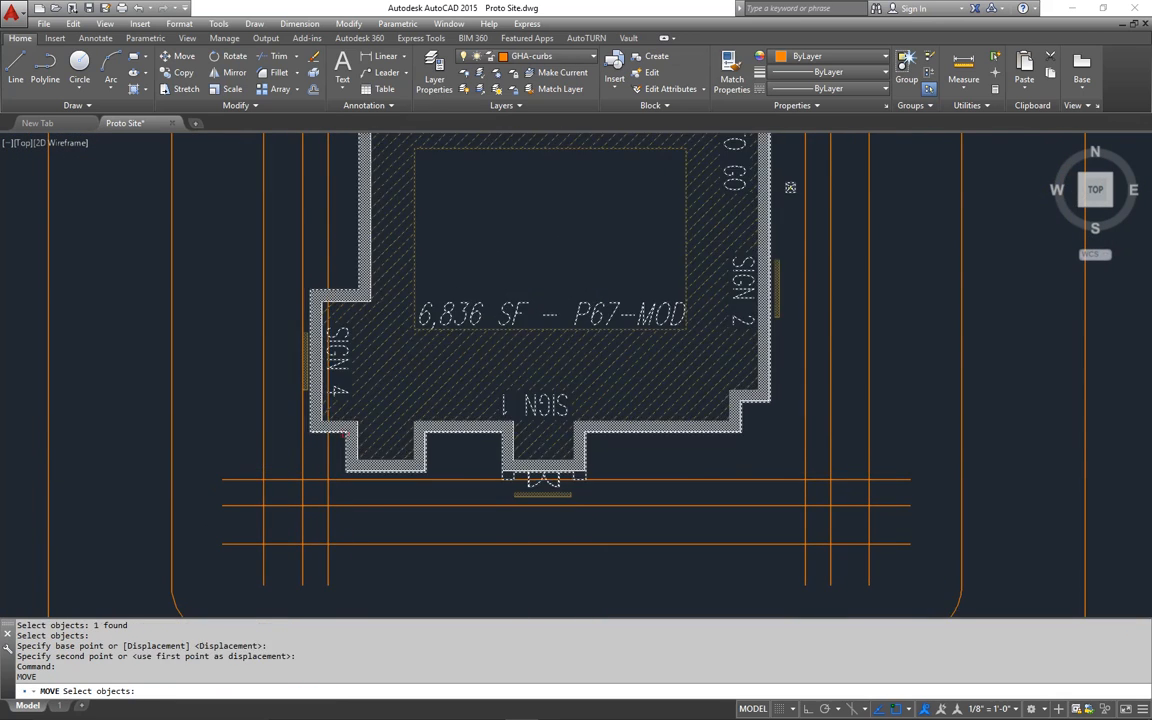
click(312, 438)
scroll(300, 452, up, 6)
key(Return)
click(299, 452)
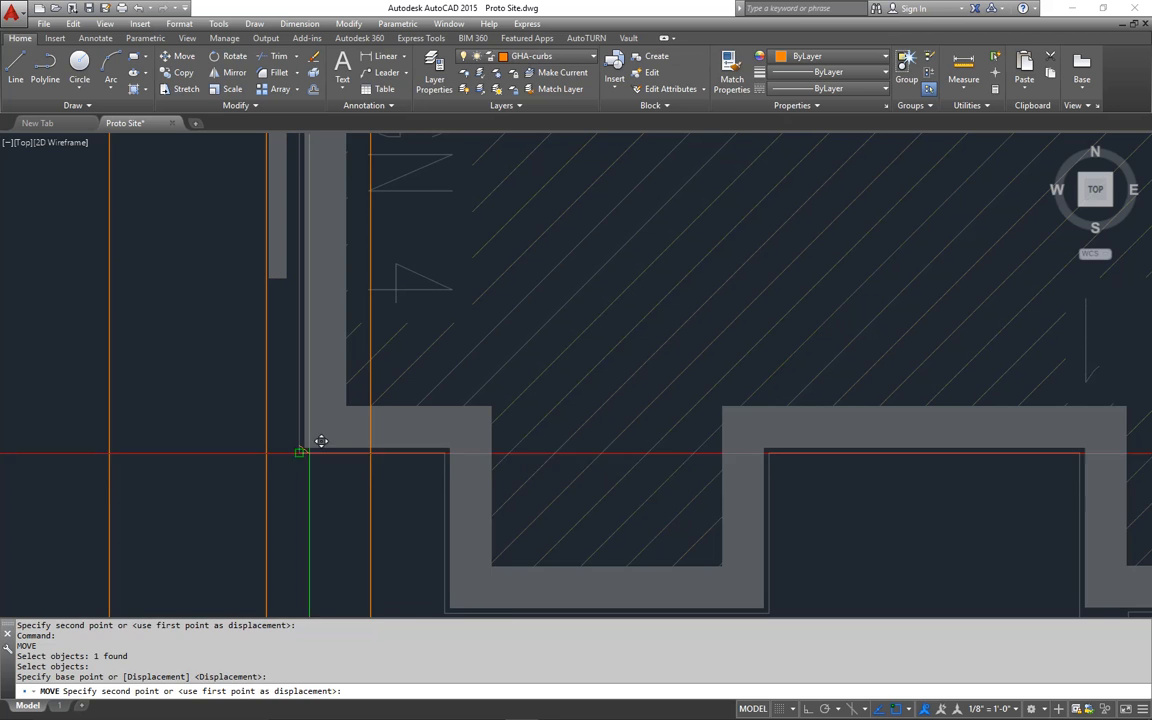
scroll(370, 474, down, 6)
click(611, 401)
scroll(611, 401, up, 4)
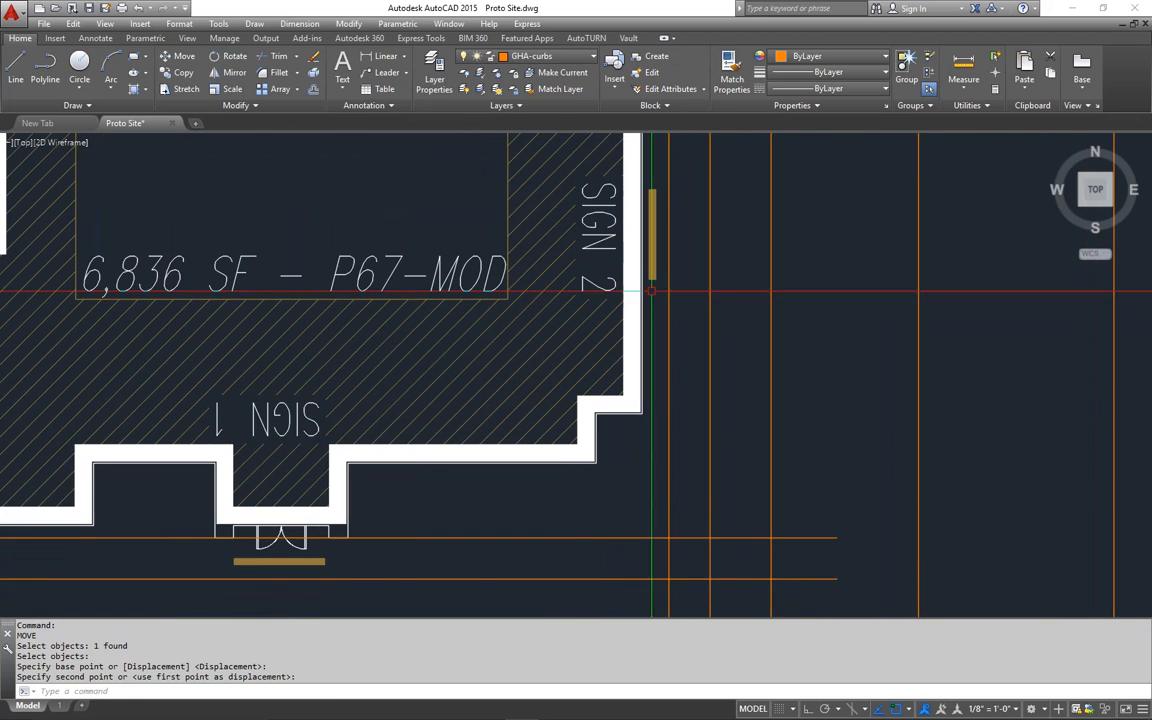
- Move the building slightly to the right with Ortho on, fitting it between the innermost vertical offset lines
text(m)
key(Return)
click(637, 410)
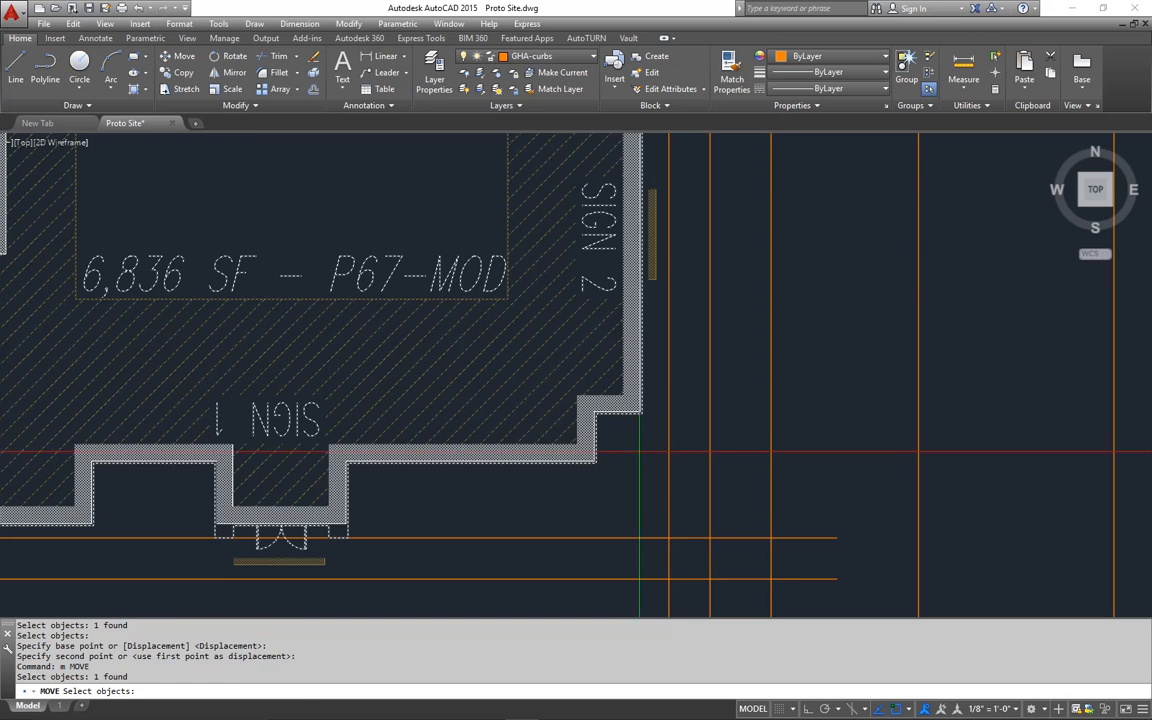
key(Return)
click(646, 437)
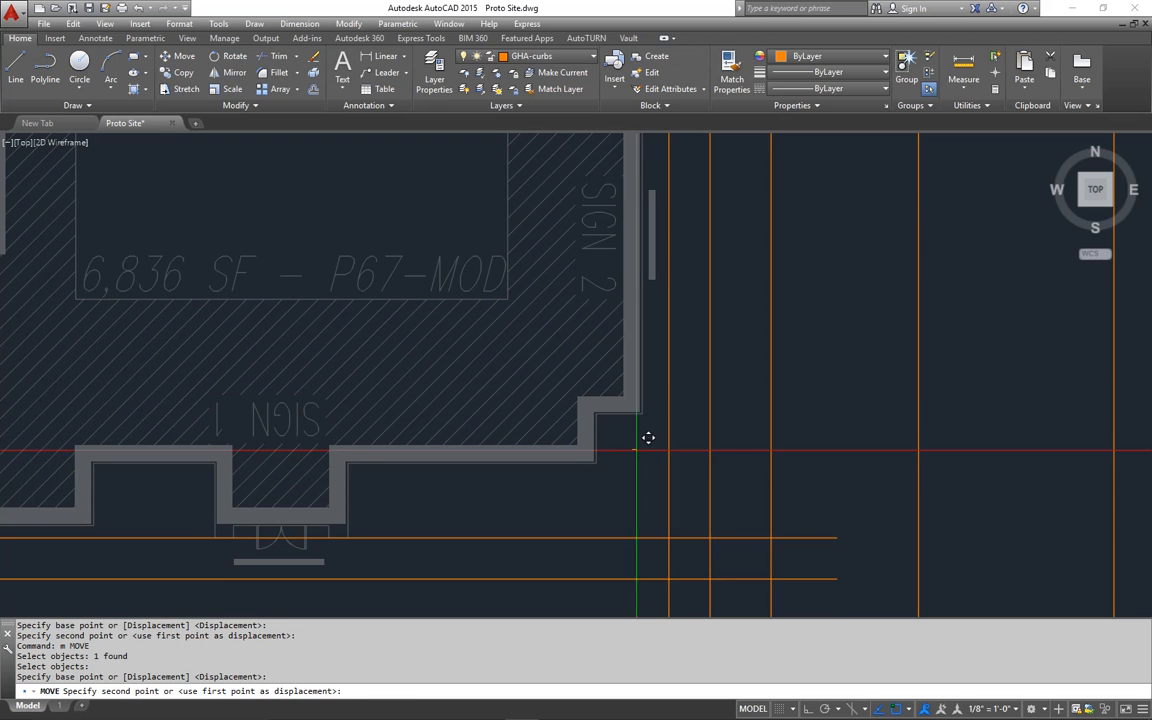
click(655, 439)
scroll(600, 437, down, 4)
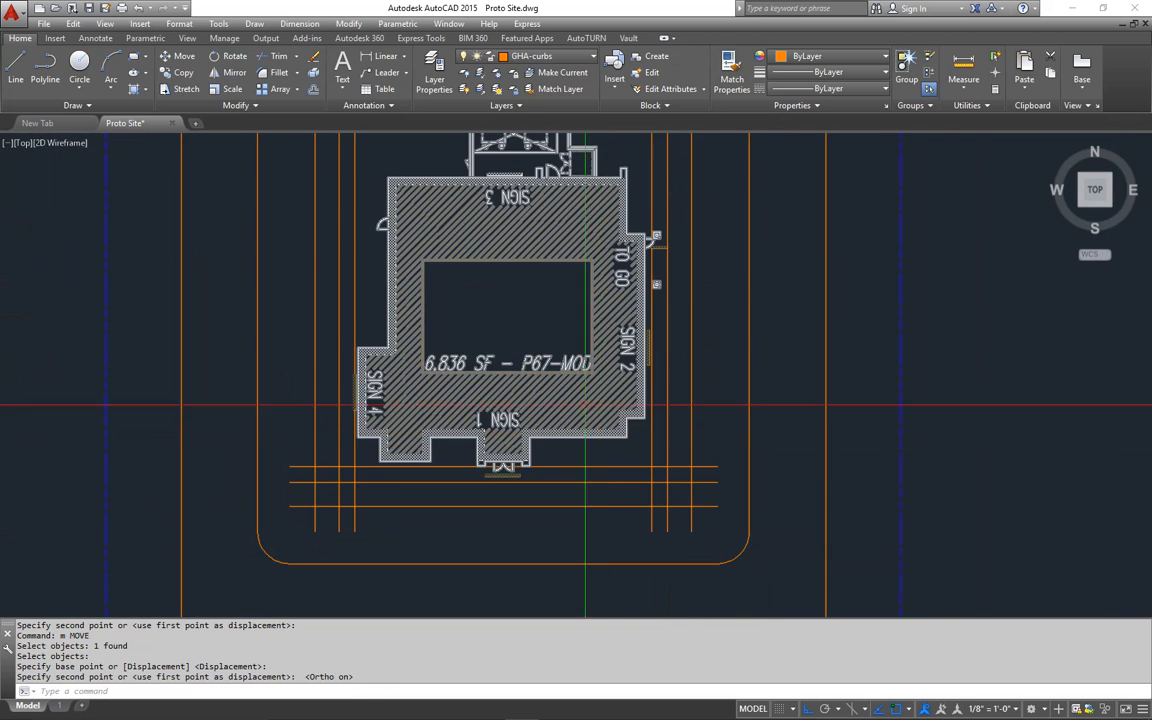
- Erase the three vertical offset lines right of the building and the three horizontal offset lines below it
middle_drag(597, 312, 592, 349)
key(Escape)
key(Escape)
middle_drag(678, 538, 688, 482)
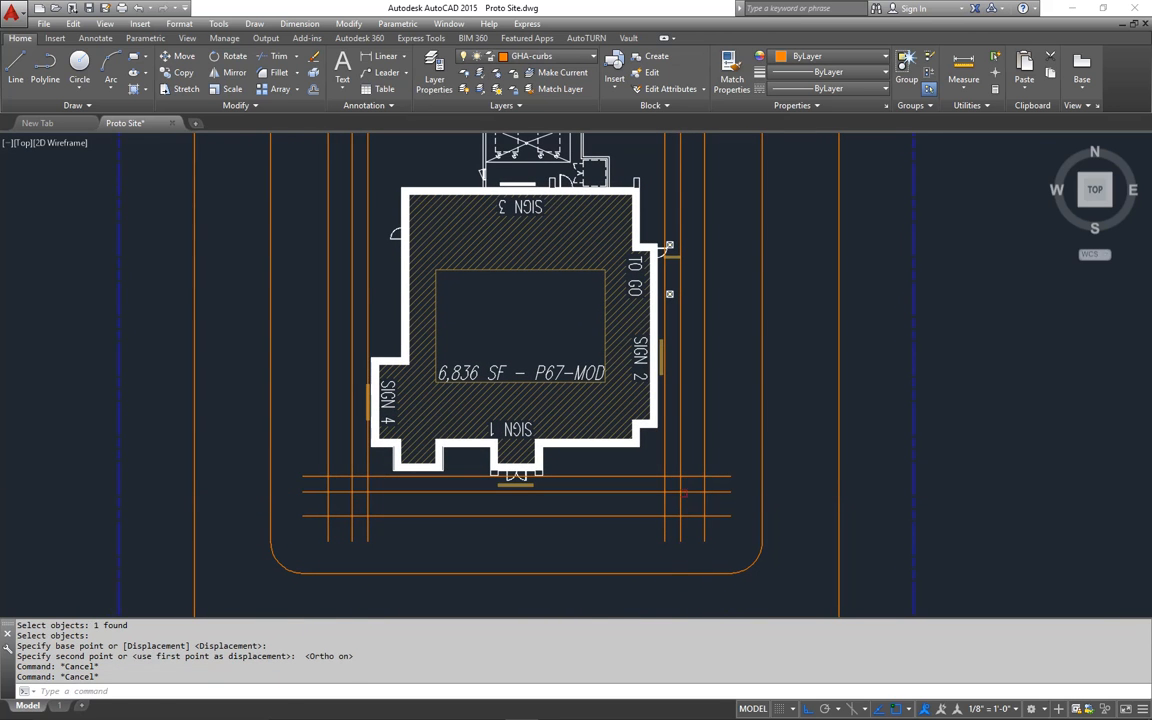
key(Escape)
click(723, 463)
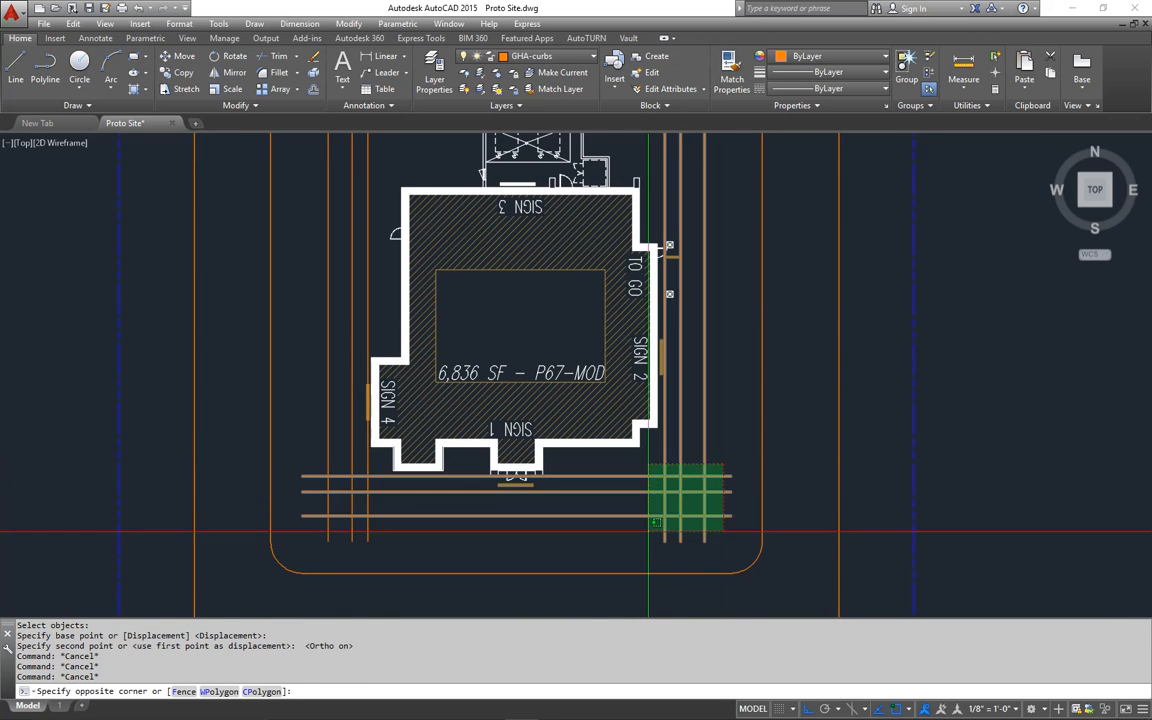
click(650, 527)
text(e)
key(Return)
- Erase the three vertical offset lines left of the building
click(382, 293)
click(324, 321)
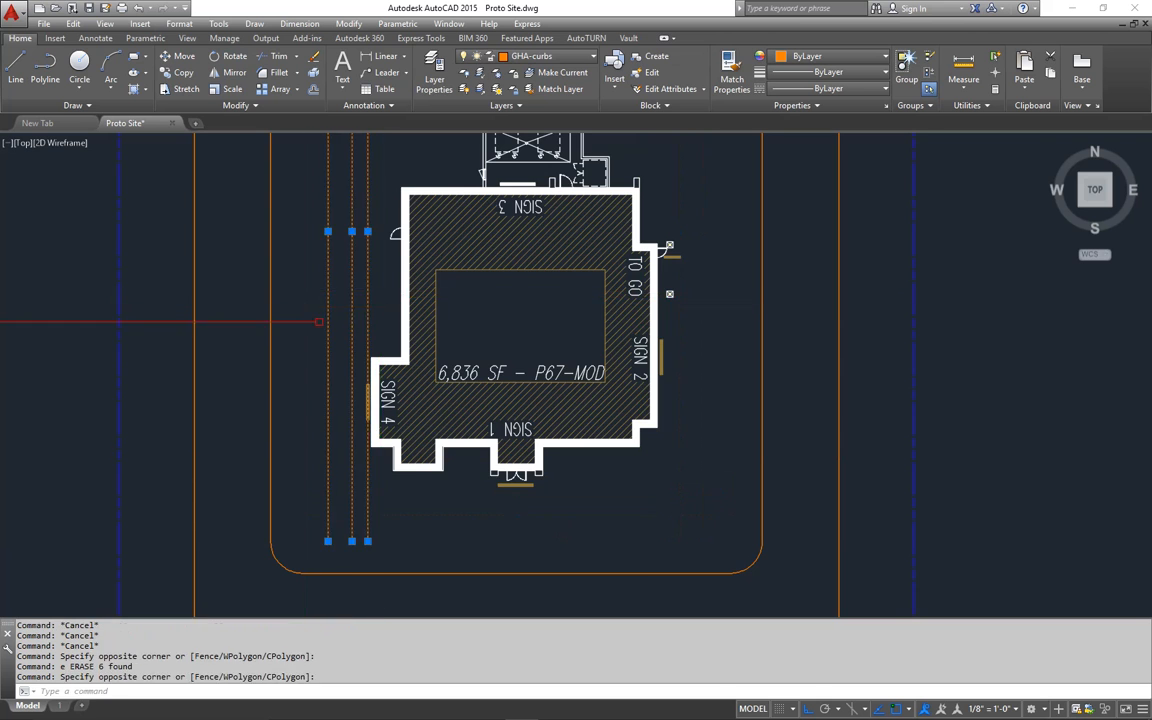
text(e)
key(Return)
- Offset the upper edge of the rounded rectangle 18' toward the building, and offset the resulting line another 18' the same way
middle_drag(453, 337, 463, 373)
scroll(462, 368, down, 2)
middle_drag(494, 274, 525, 390)
scroll(514, 316, up, 5)
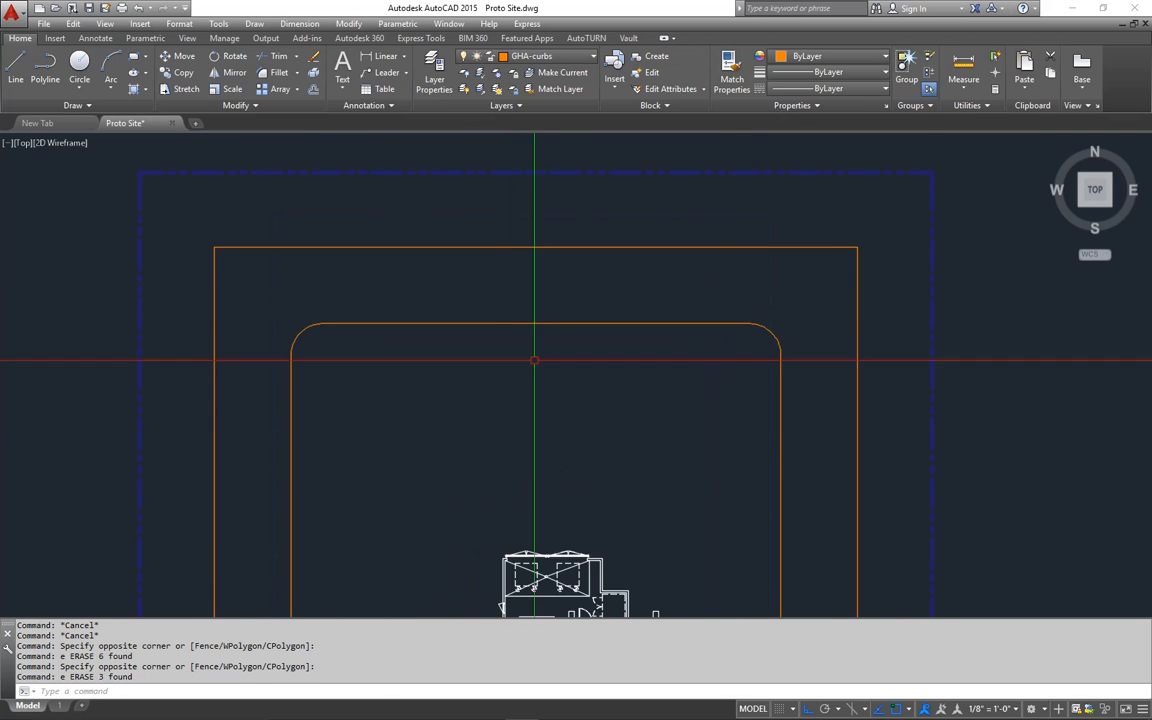
scroll(545, 300, down, 5)
middle_drag(544, 294, 543, 347)
scroll(548, 320, up, 2)
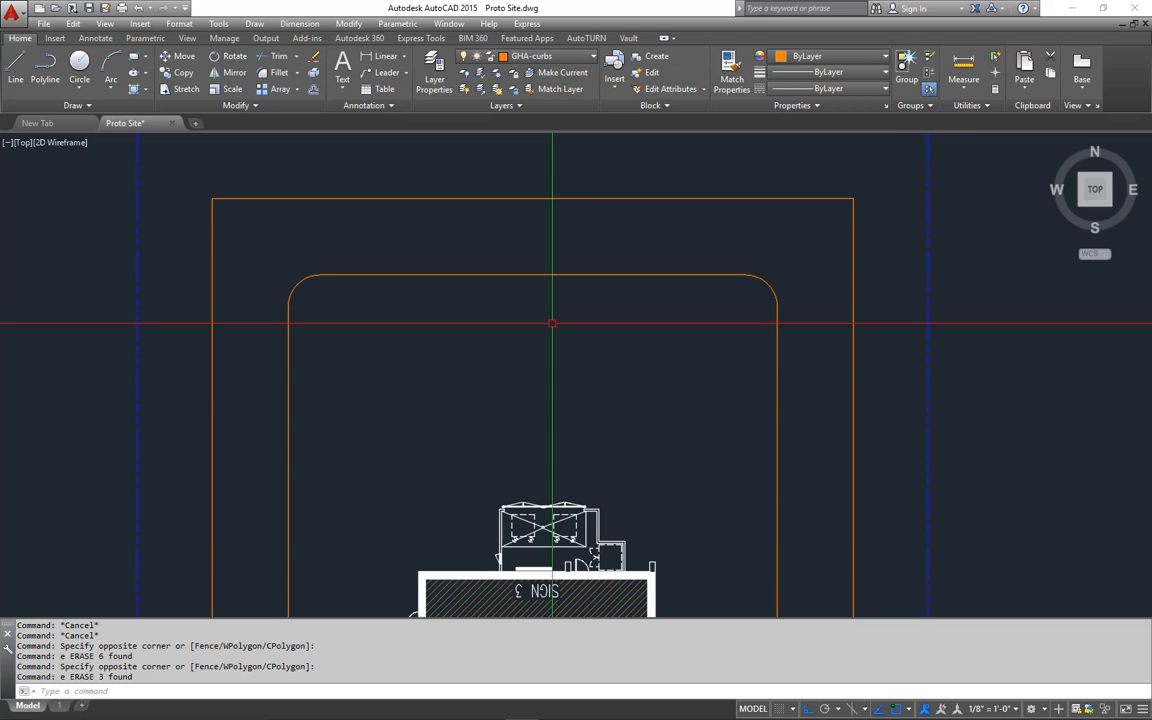
middle_drag(552, 323, 543, 326)
key(Return)
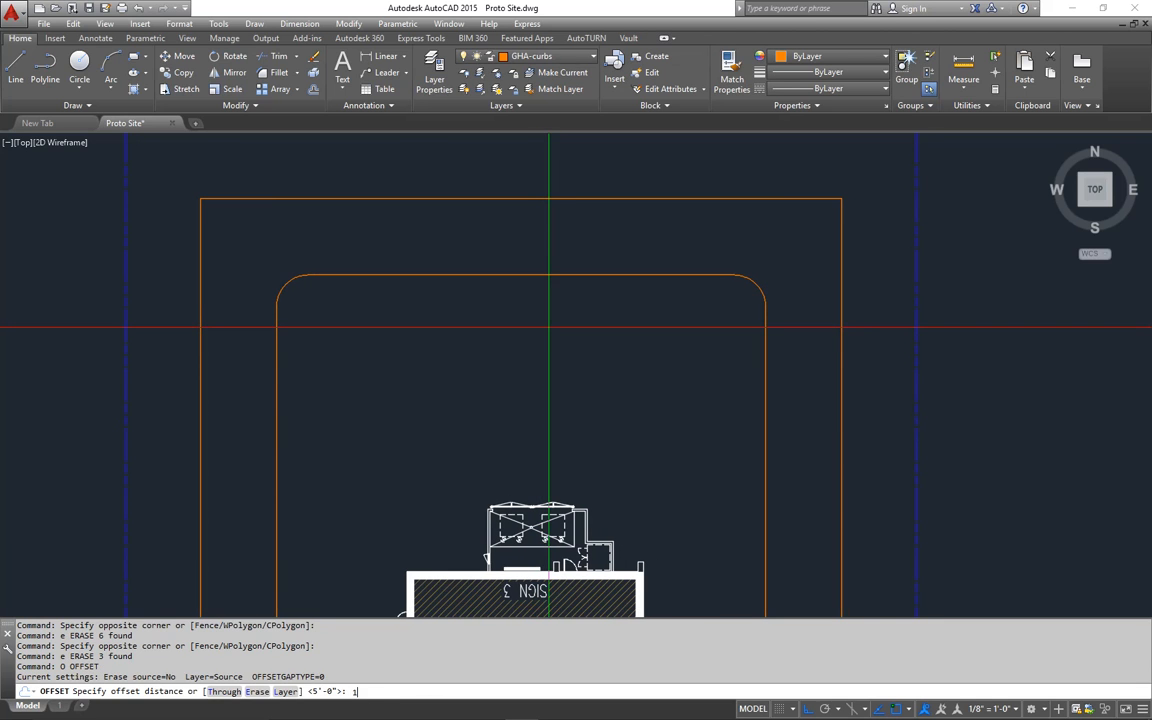
key(Return)
click(577, 274)
click(577, 337)
click(579, 332)
click(579, 356)
key(Return)
- Offset the lower of the two parking lines above the building 24' toward the building
middle_drag(584, 384, 587, 358)
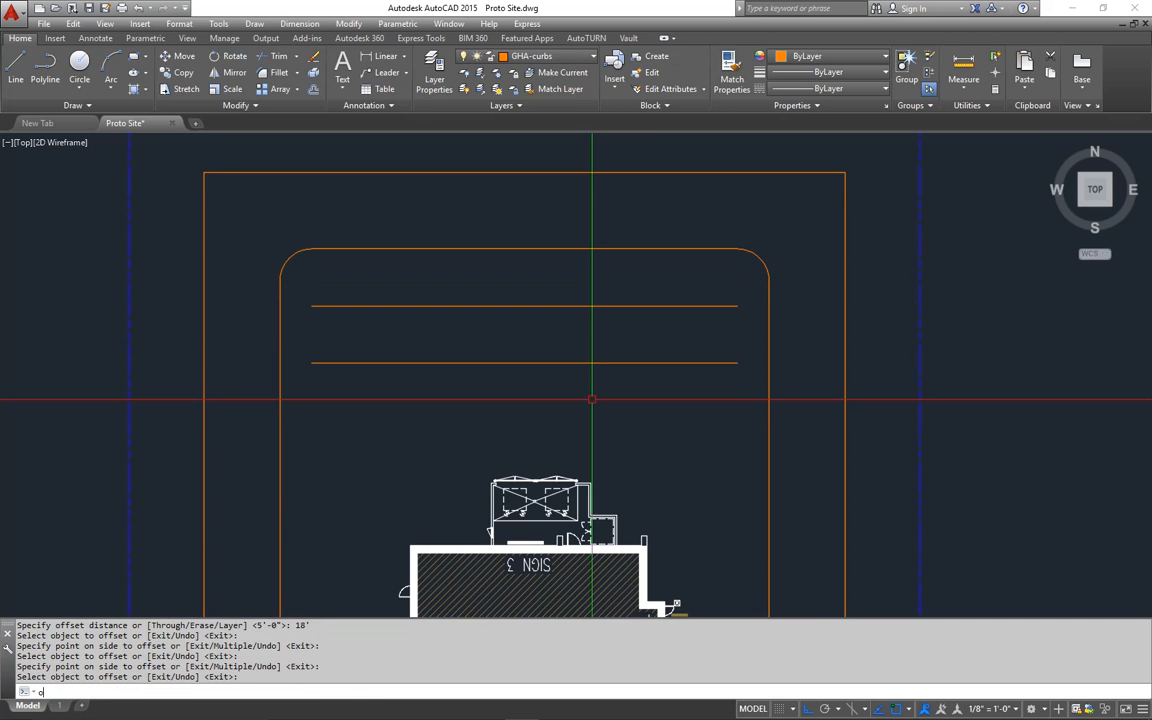
key(Return)
key(Return)
click(580, 362)
click(555, 392)
key(Return)
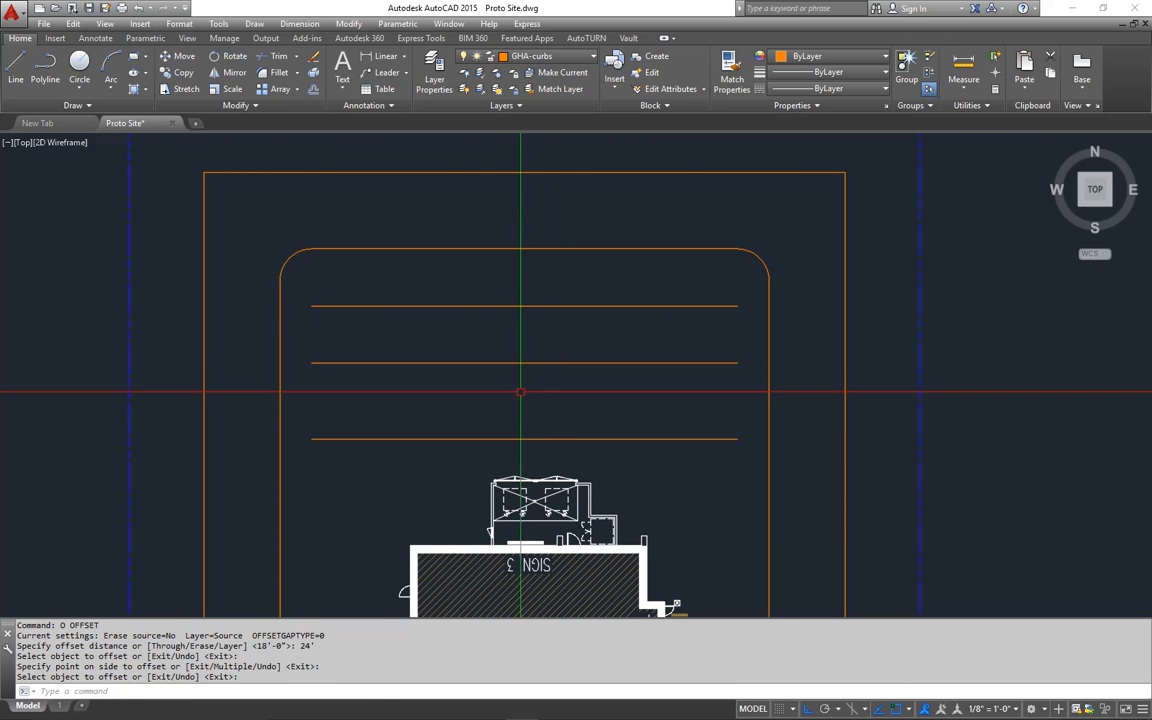
- Extend both ends of the two lowest lines above the building to the sides of the rounded rectangle
text(ex)
key(Return)
key(Return)
drag(331, 340, 316, 432)
click(316, 432)
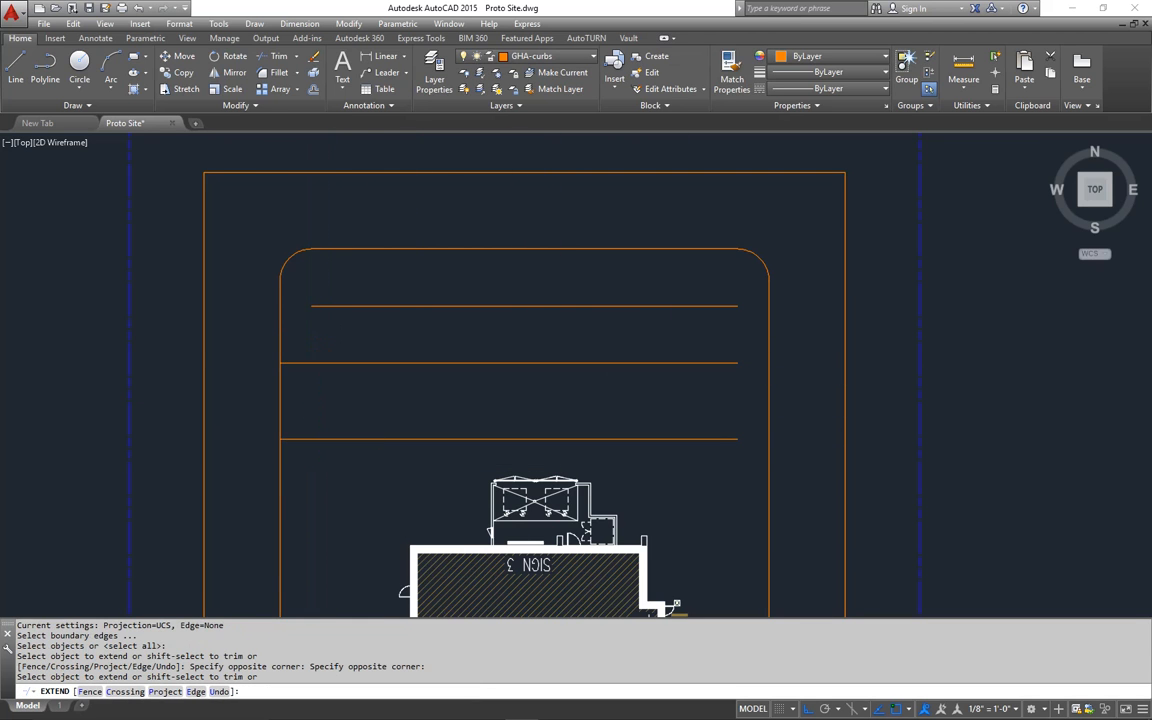
click(737, 342)
click(694, 463)
key(Escape)
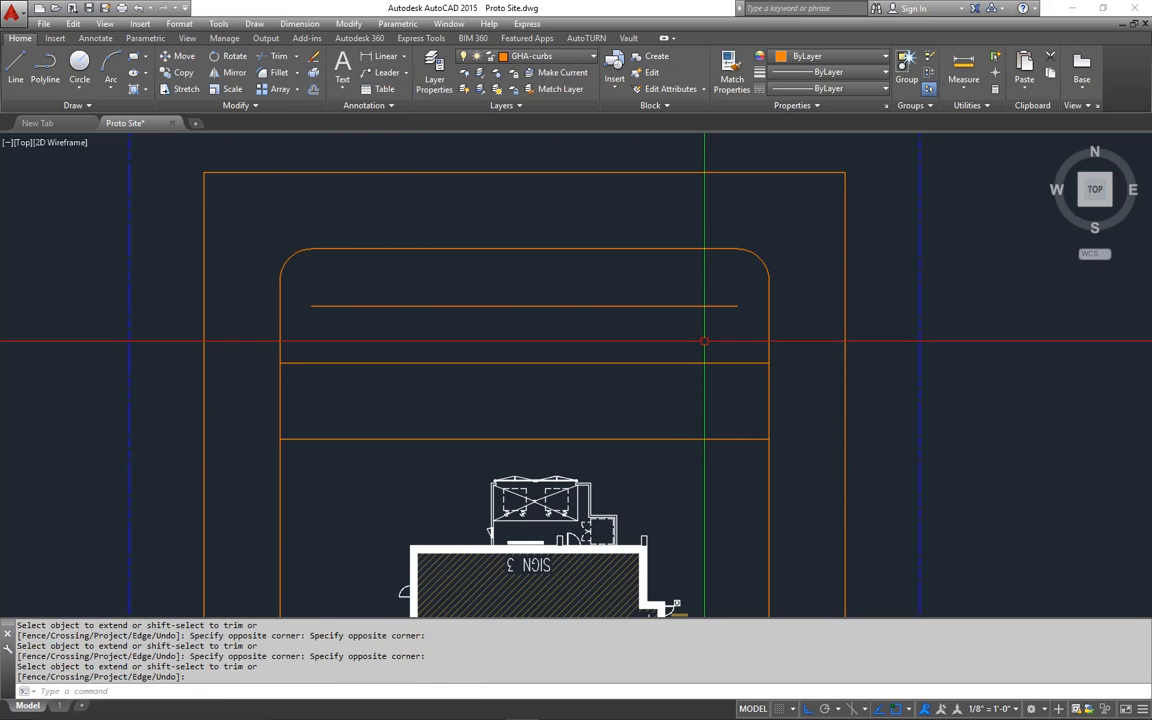
- Trim the rounded rectangle's left and right sides between the two extended lines to open the drive aisle
key(Escape)
text(t)
key(Return)
key(Return)
click(781, 393)
click(264, 410)
key(Return)
- Fillet the two right-hand corners facing the drive aisle, on the parking island and the building curb, with a 10' radius
text(f)
key(Return)
text(r)
key(Return)
text(10')
key(Return)
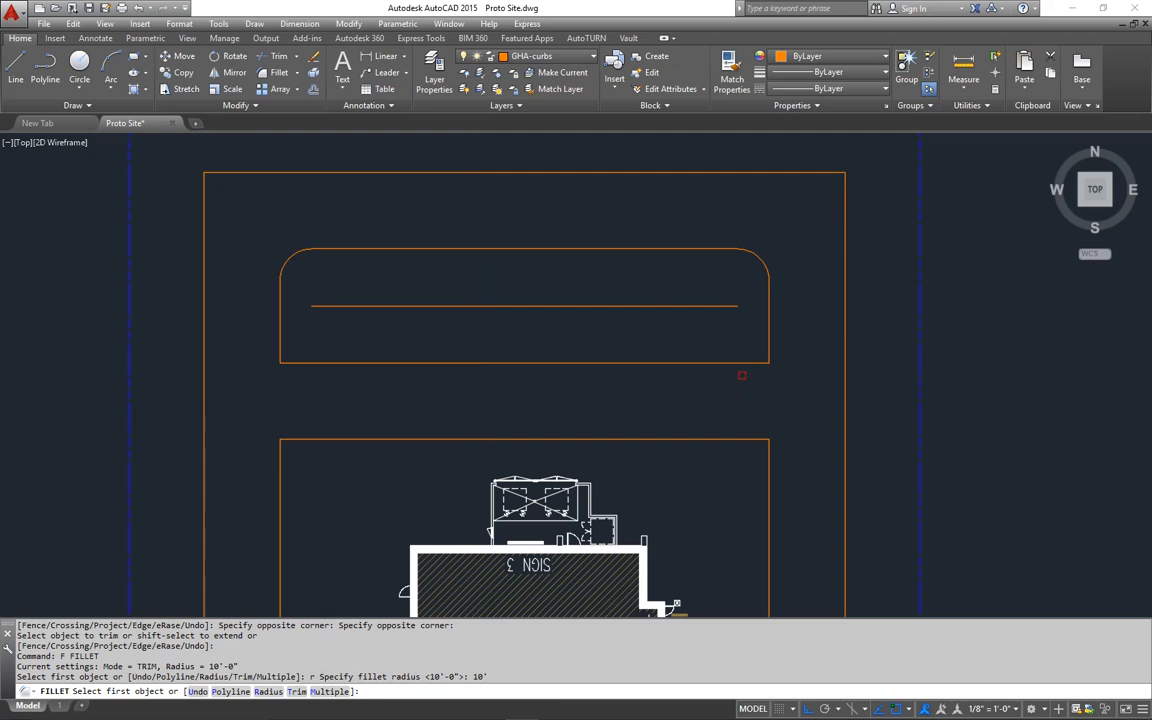
click(743, 364)
click(768, 335)
key(Return)
click(762, 440)
click(766, 453)
- Fillet the two left-hand corners facing the drive aisle, on the building curb and the parking island, with the same 10' radius
key(Return)
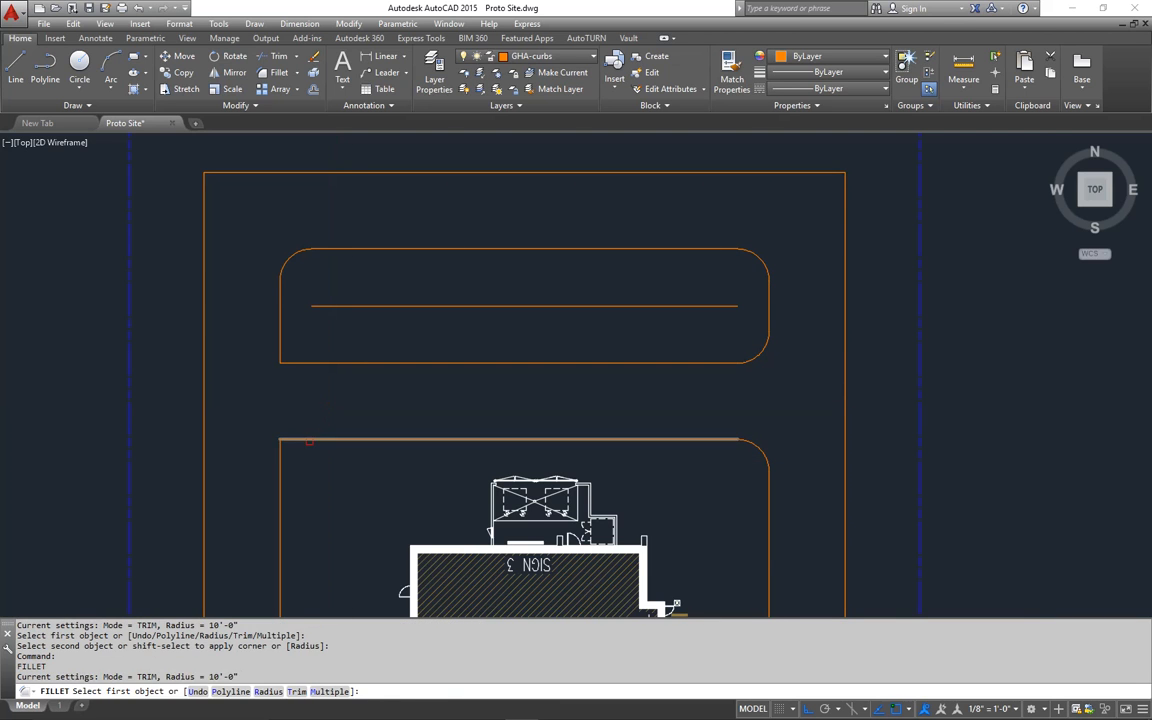
click(290, 440)
click(284, 467)
key(Return)
click(283, 337)
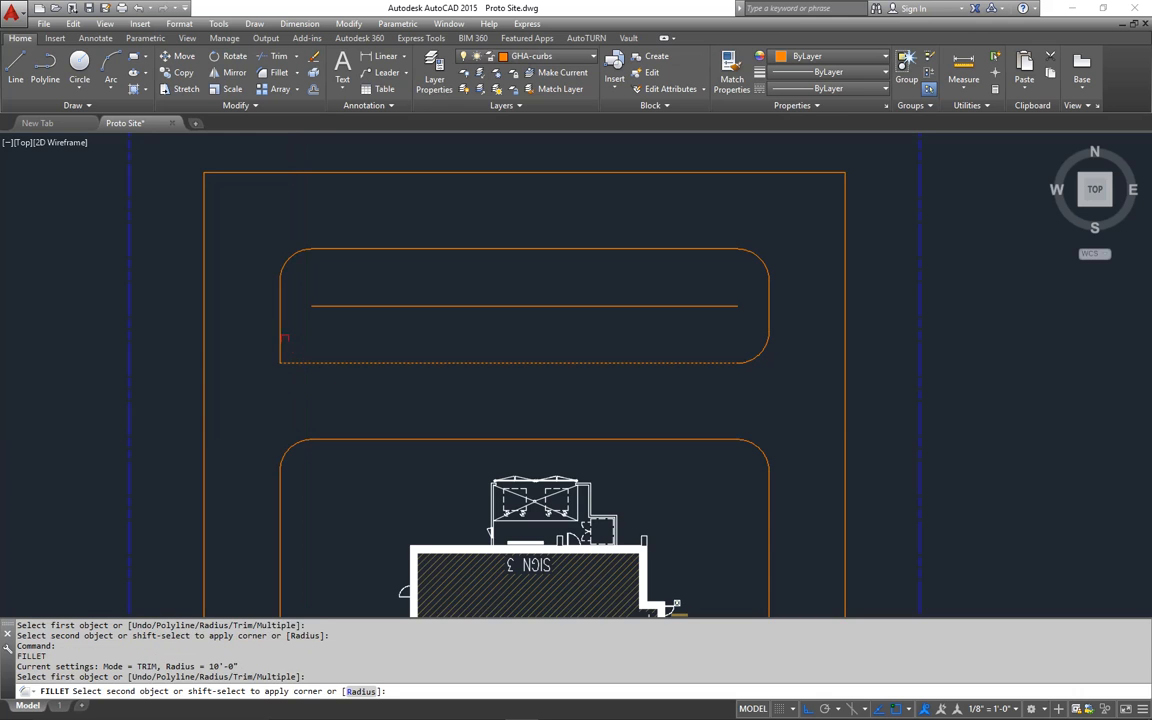
key(Escape)
middle_drag(470, 395, 519, 323)
scroll(640, 379, down, 4)
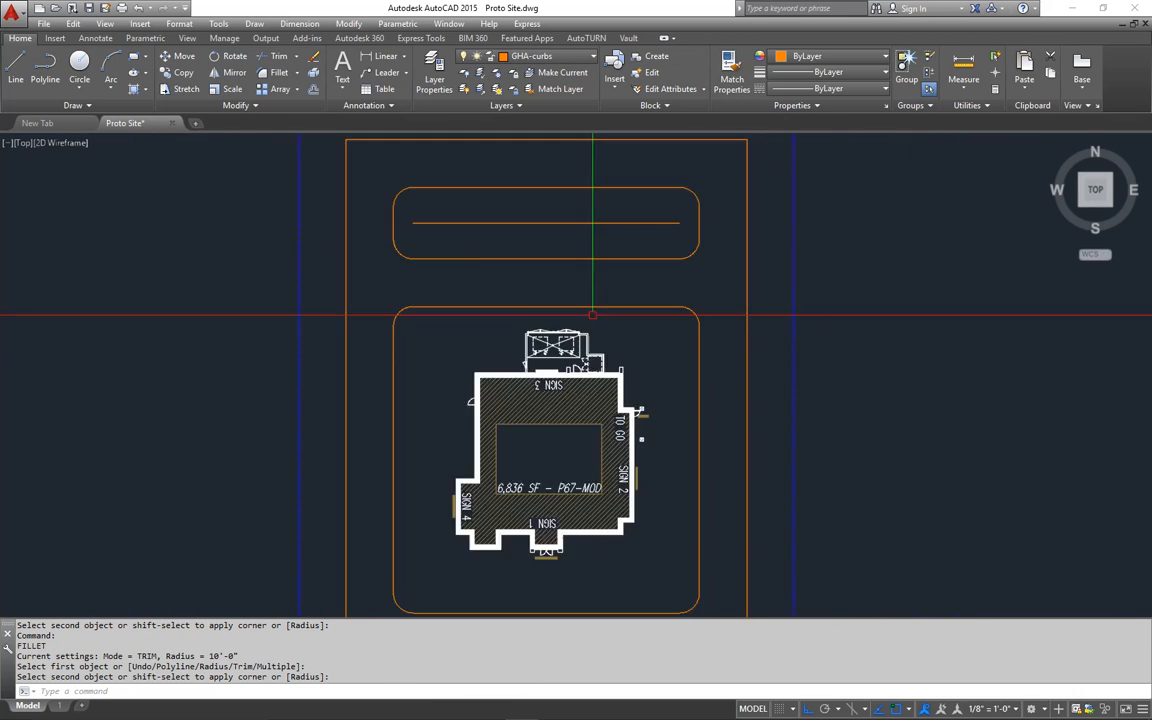
middle_drag(849, 567, 843, 493)
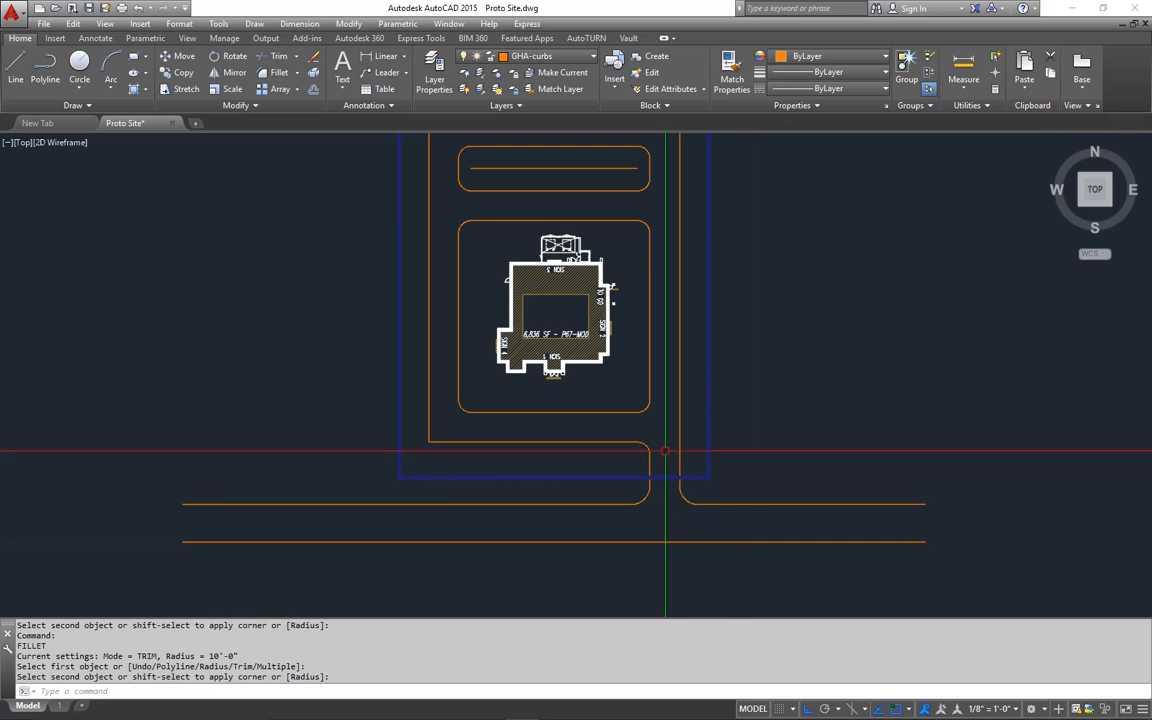
middle_drag(663, 453, 660, 543)
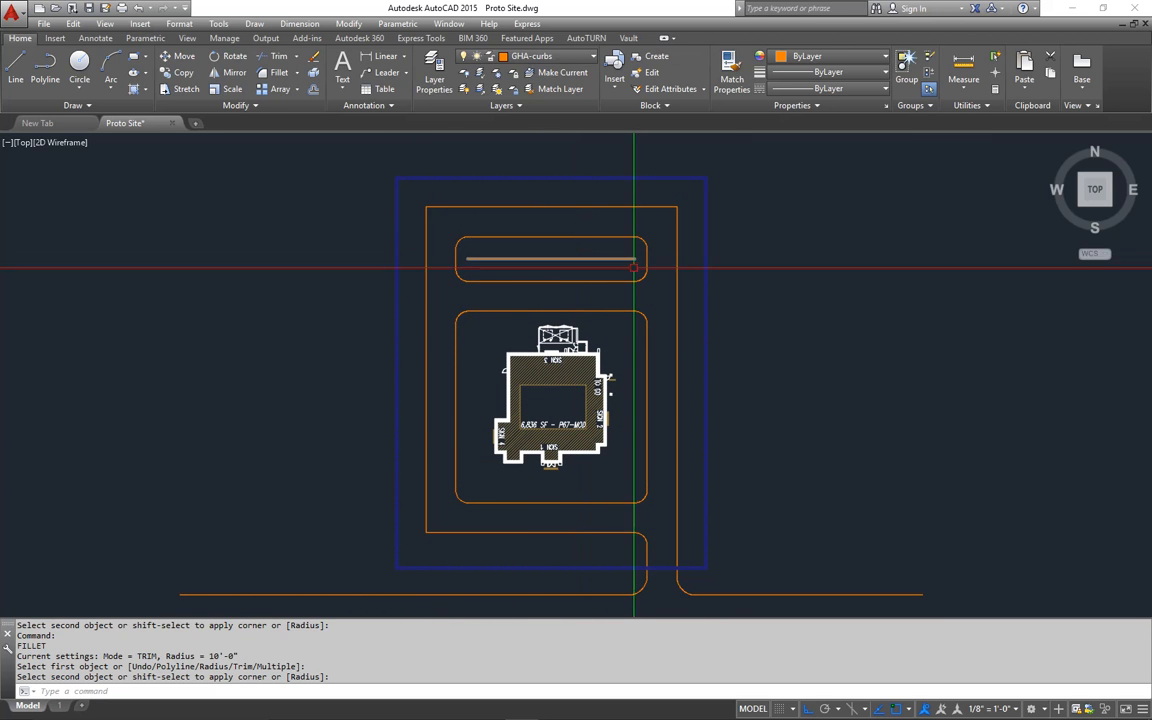
middle_drag(549, 280, 547, 286)
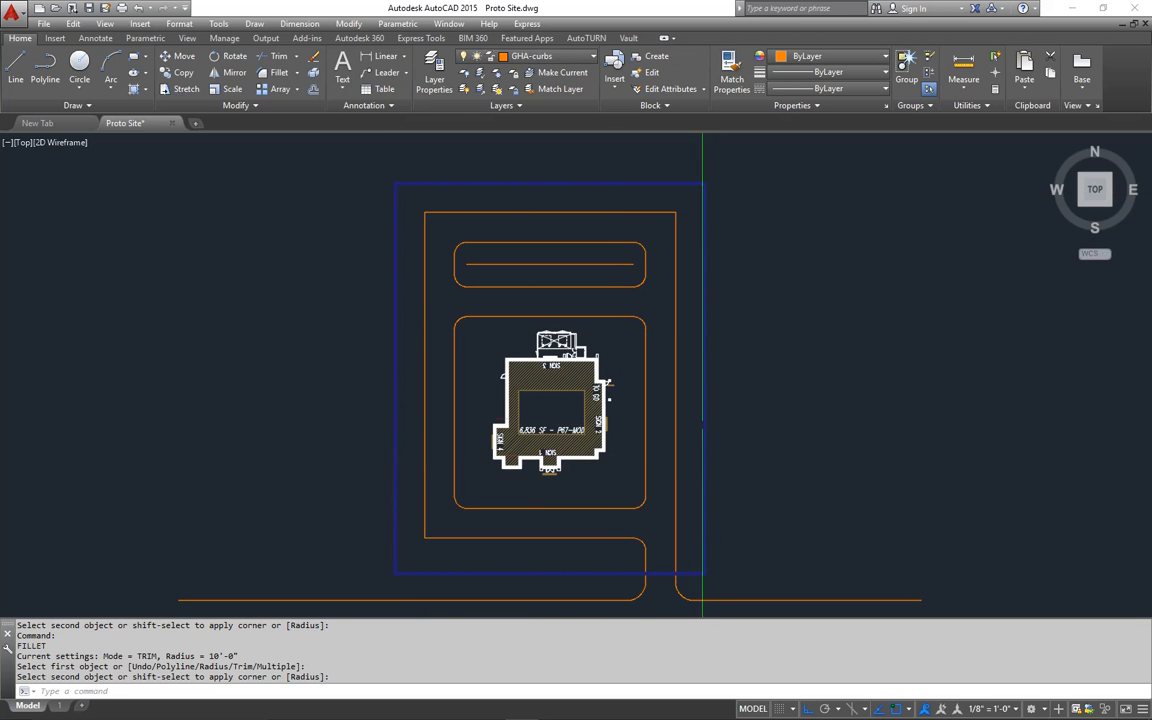
text(o)
key(Return)
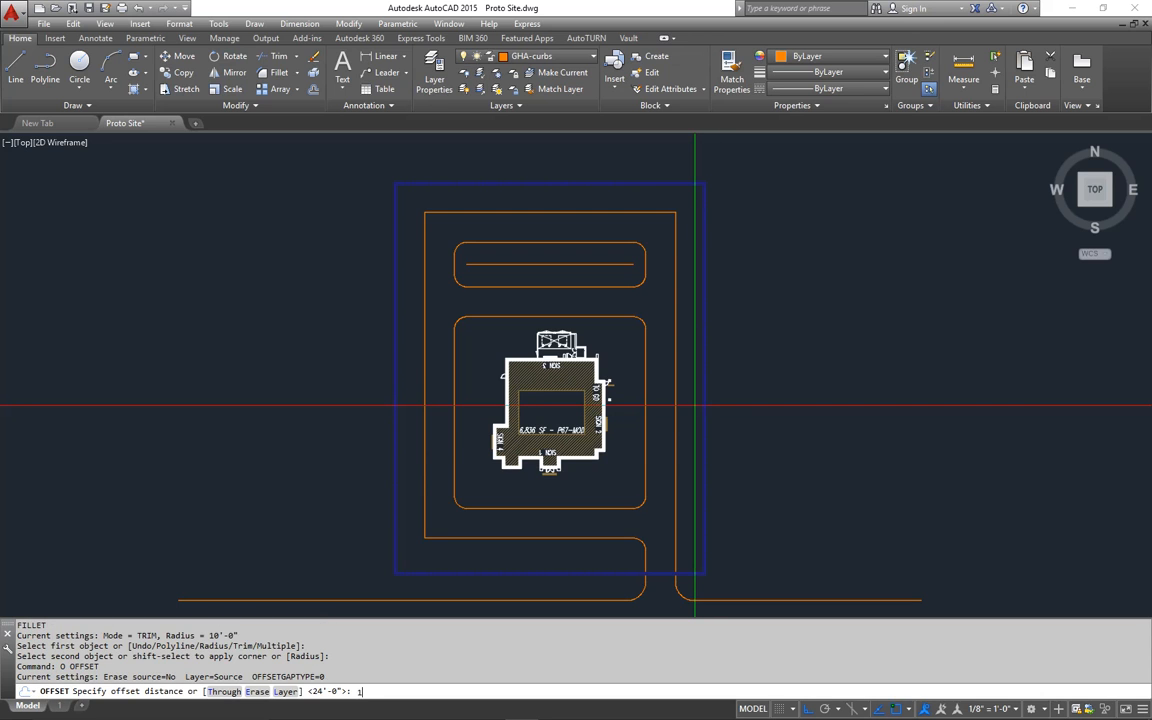
text(10')
key(Return)
key(Escape)
key(Escape)
- Offset the right, upper, left and lower lines of the outer curb 18' outward to mark the perimeter parking depth
text(o)
key(Return)
text(18')
key(Return)
click(676, 303)
click(743, 292)
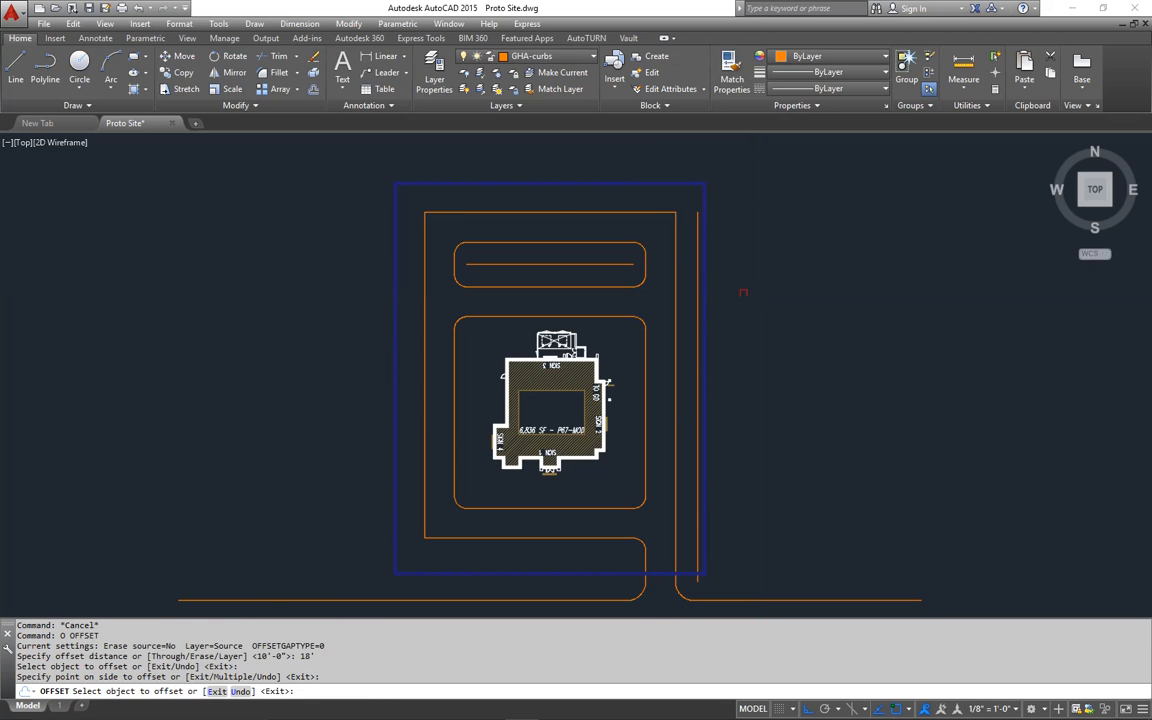
click(655, 212)
click(648, 195)
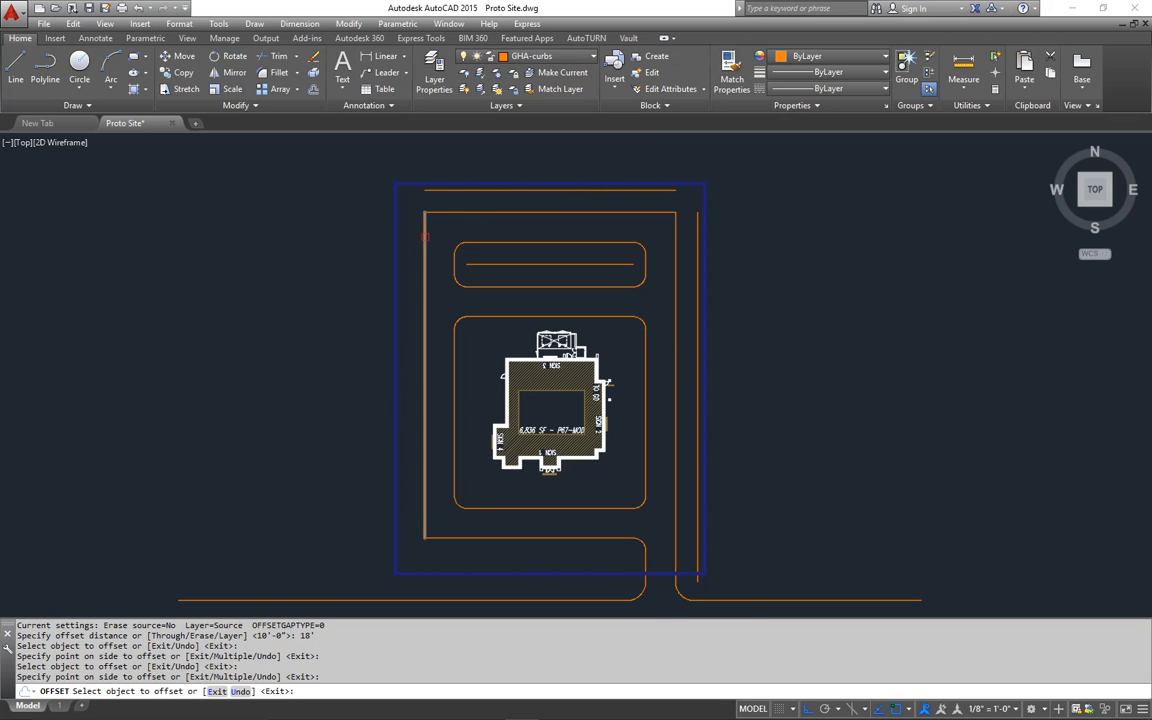
click(425, 237)
click(326, 239)
click(518, 538)
click(519, 555)
key(Return)
- Examine the ends of the parking lines at the lower curb, the upper island and the driveway entrance
middle_drag(535, 541, 531, 476)
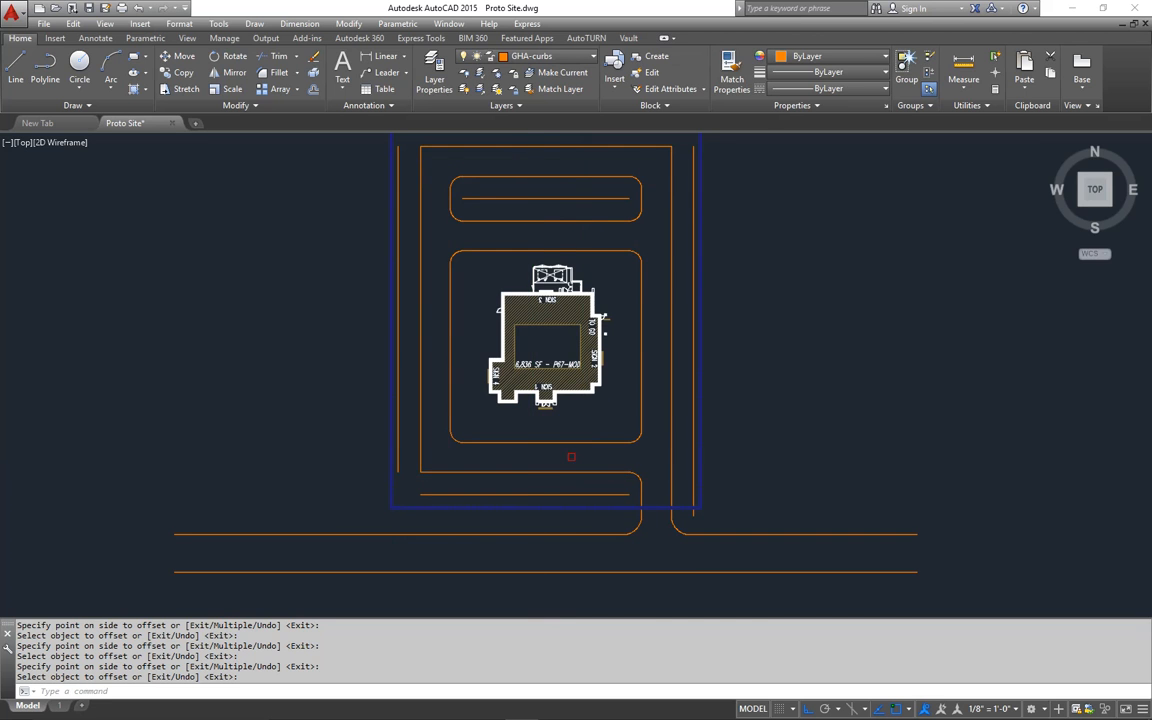
scroll(625, 488, up, 5)
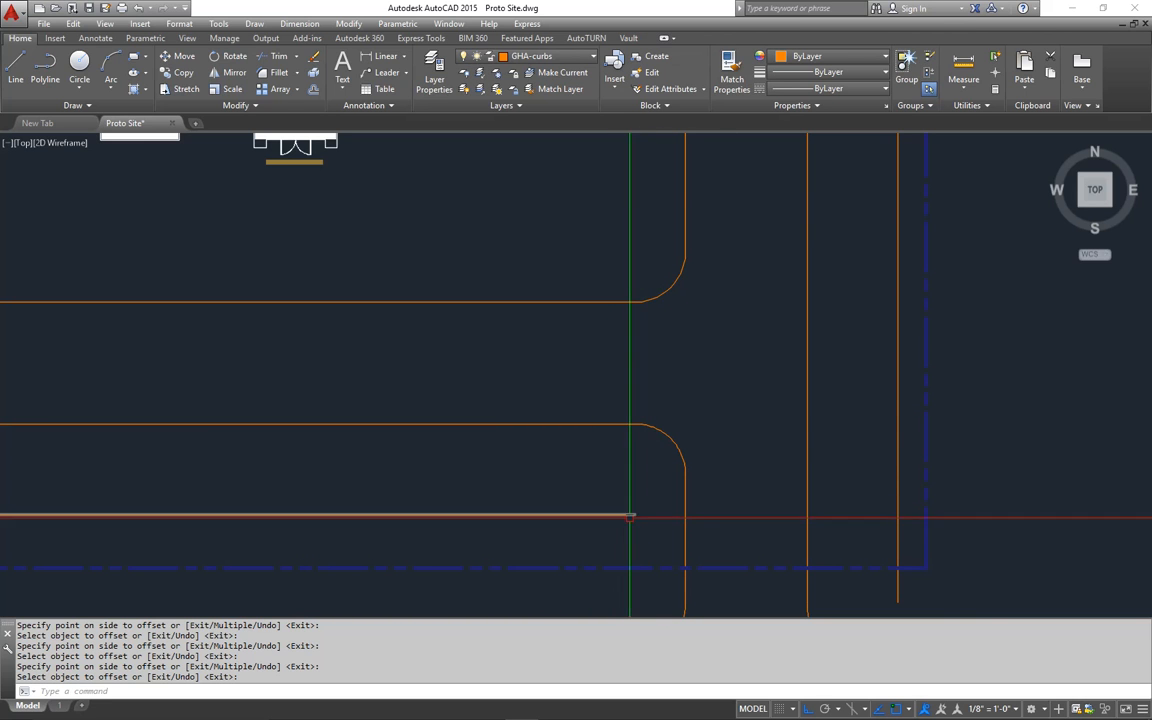
scroll(631, 428, down, 4)
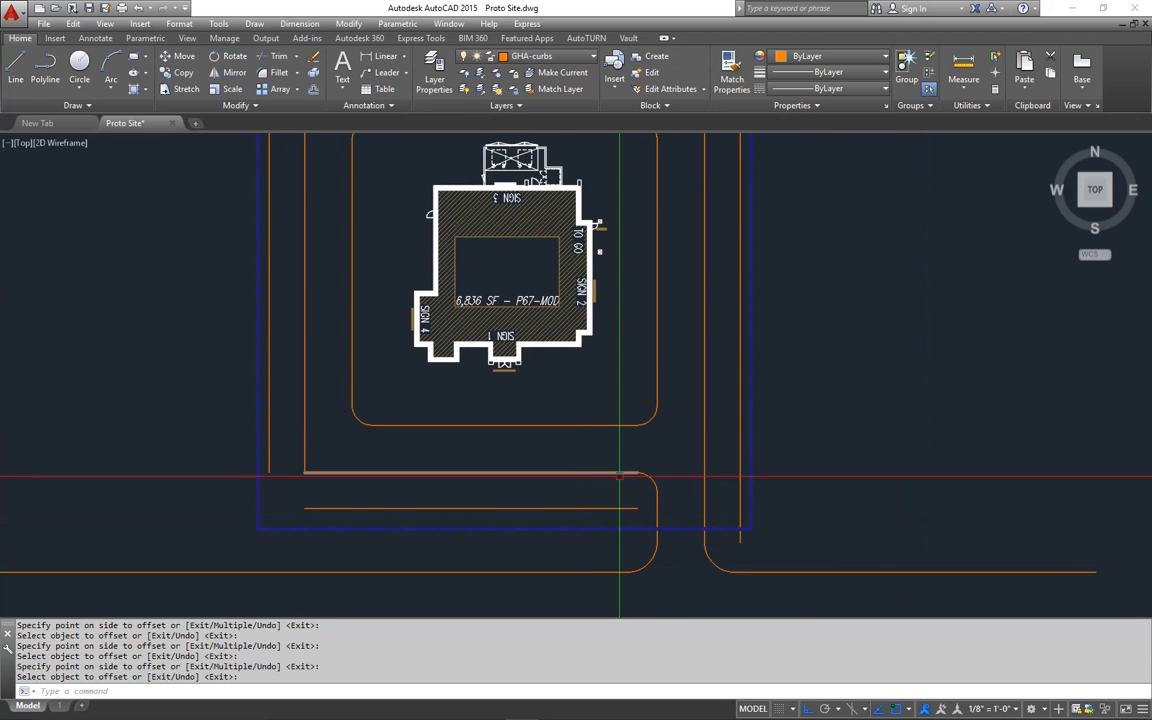
scroll(641, 449, down, 3)
scroll(601, 495, up, 1)
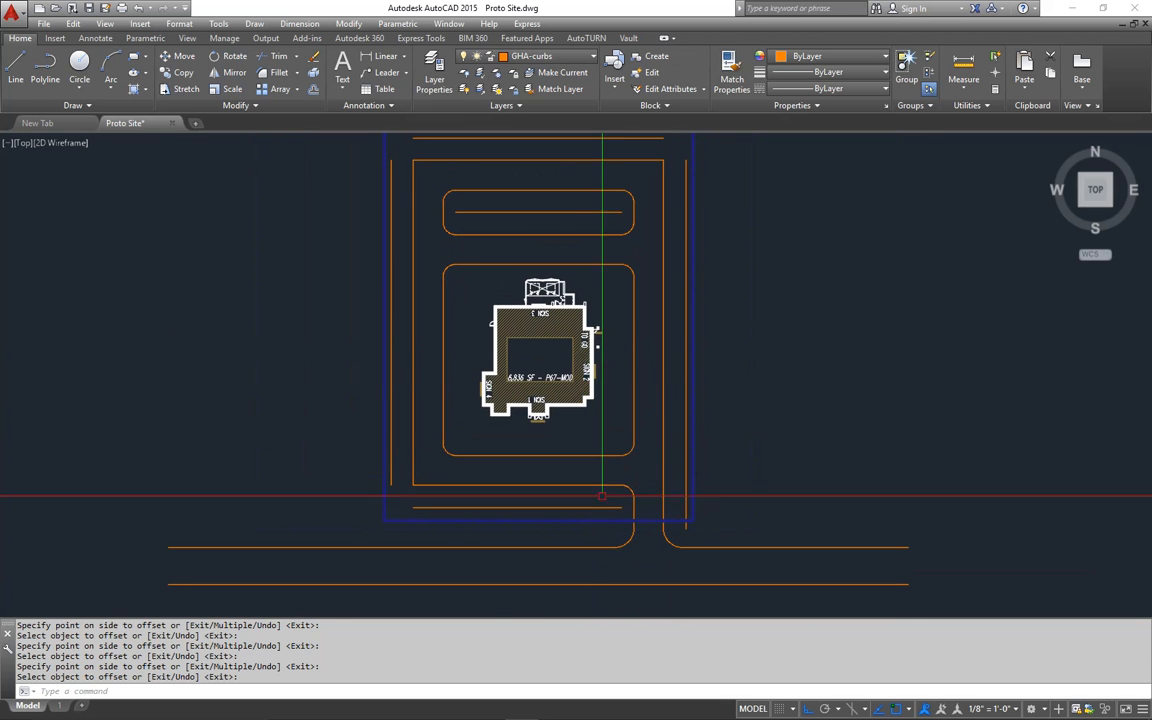
scroll(630, 208, up, 4)
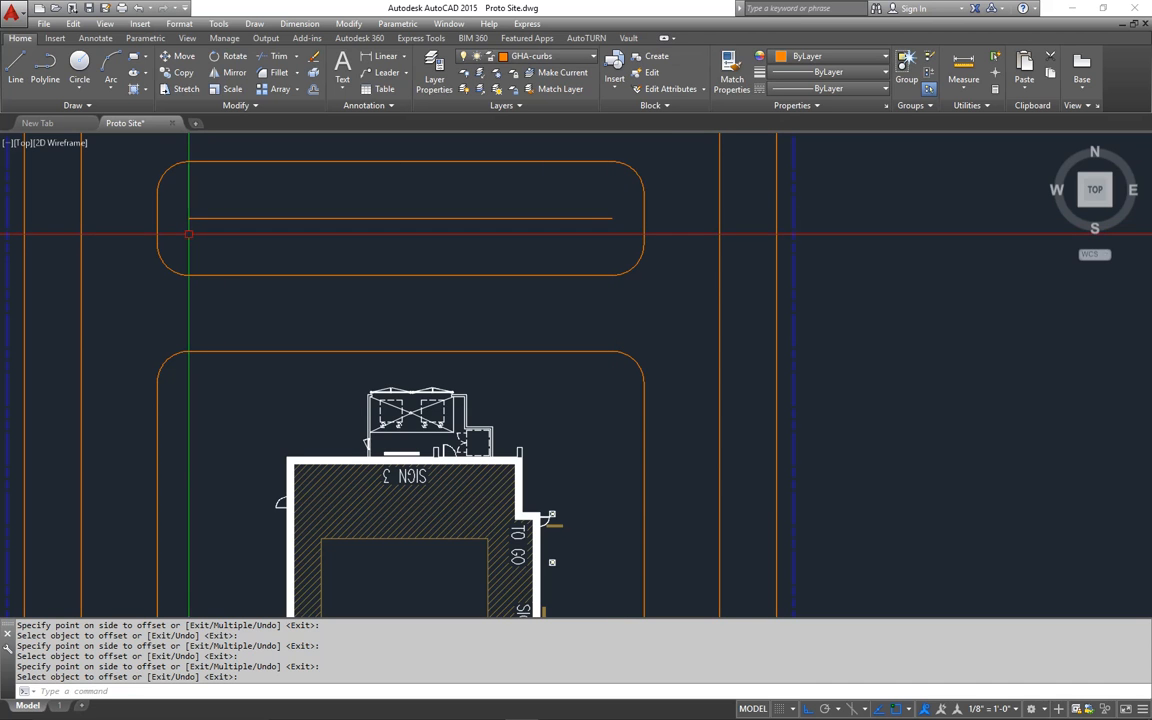
scroll(600, 238, down, 4)
mouse_move(600, 238)
middle_down()
mouse_move(600, 260)
mouse_move(602, 247)
middle_up()
middle_drag(648, 454, 607, 342)
scroll(596, 429, up, 4)
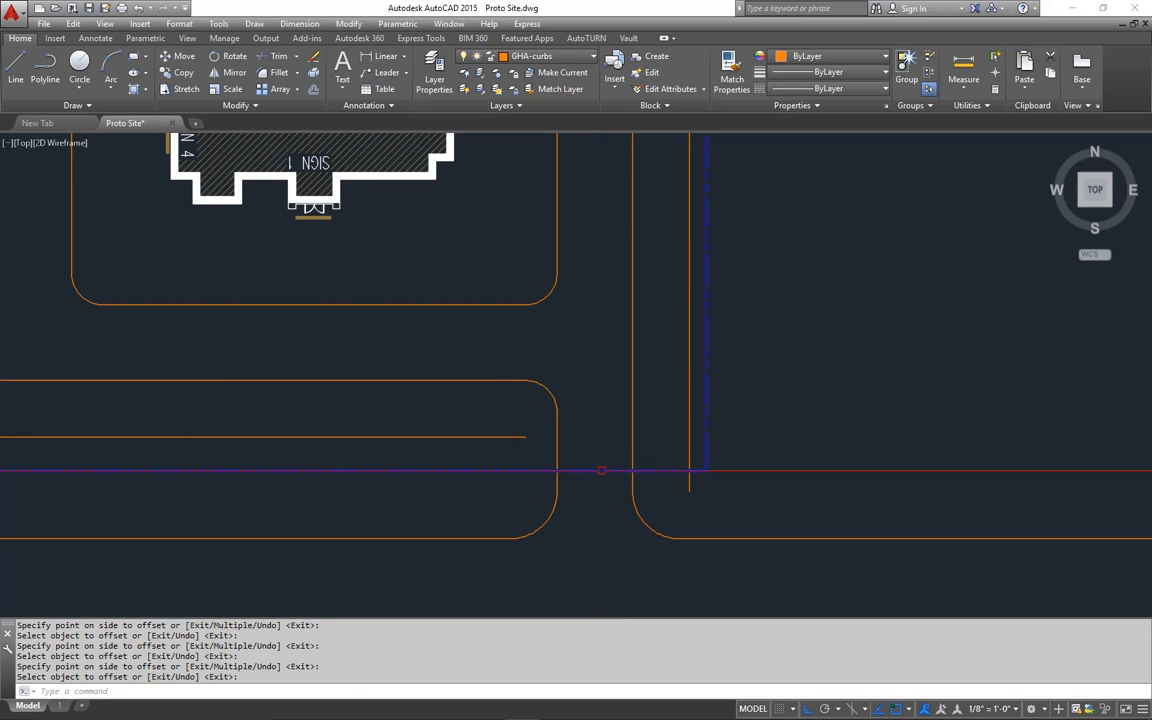
mouse_move(586, 408)
middle_down()
mouse_move(550, 447)
mouse_move(552, 467)
middle_up()
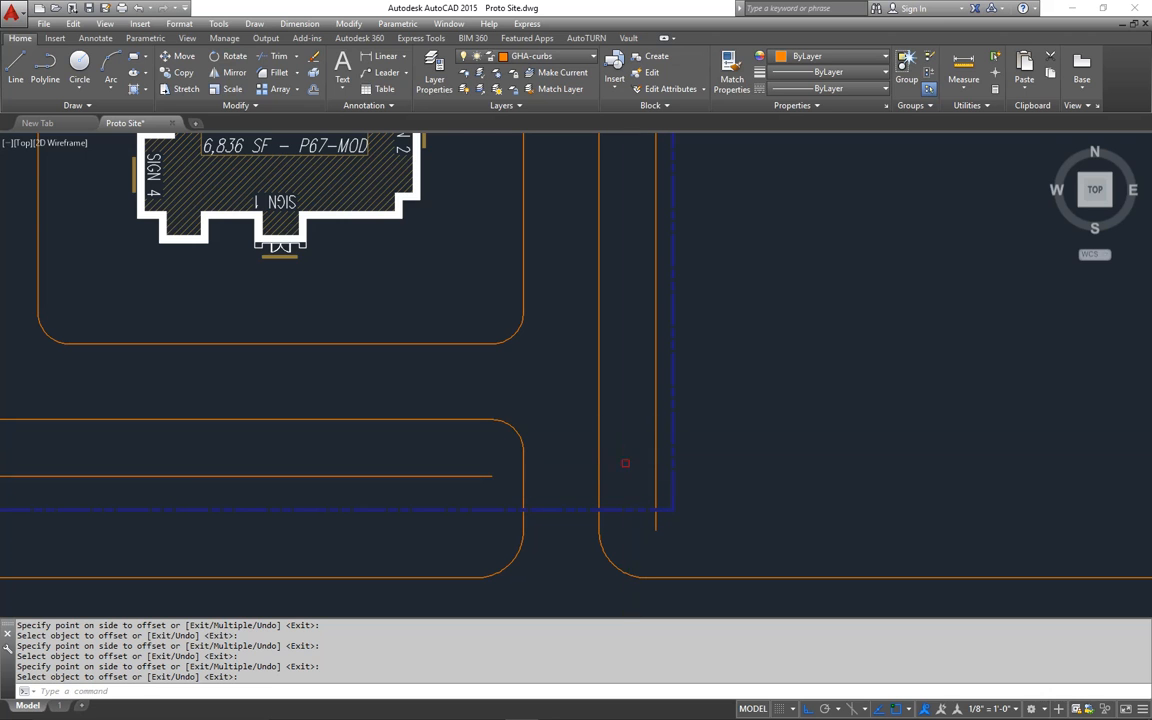
- Draw a horizontal construction line from the start of the lower curb's corner arc across the driveway to the right-hand perimeter parking line
text(l)
key(Return)
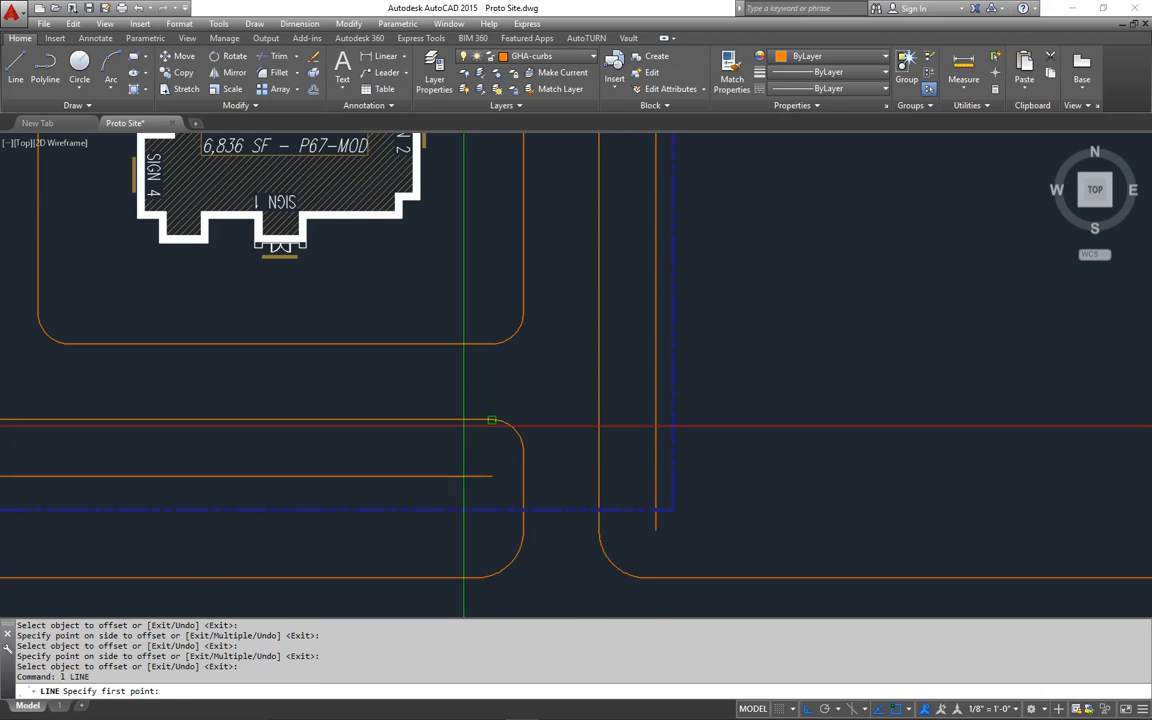
click(491, 420)
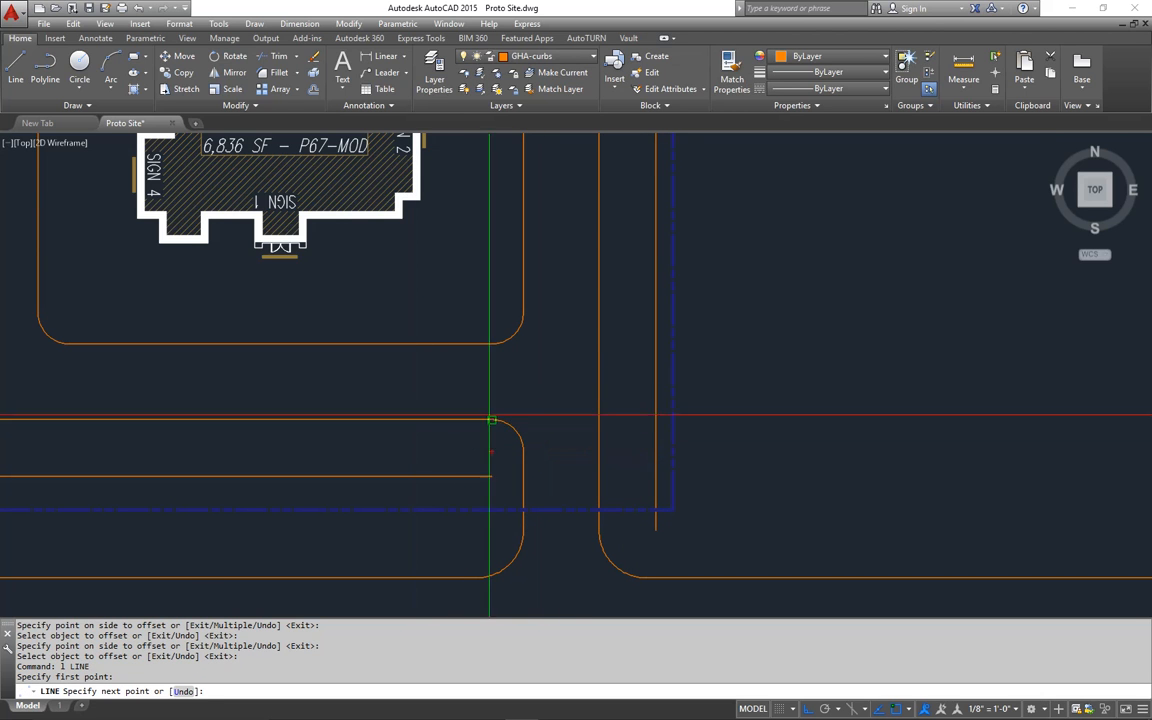
click(655, 420)
key(Return)
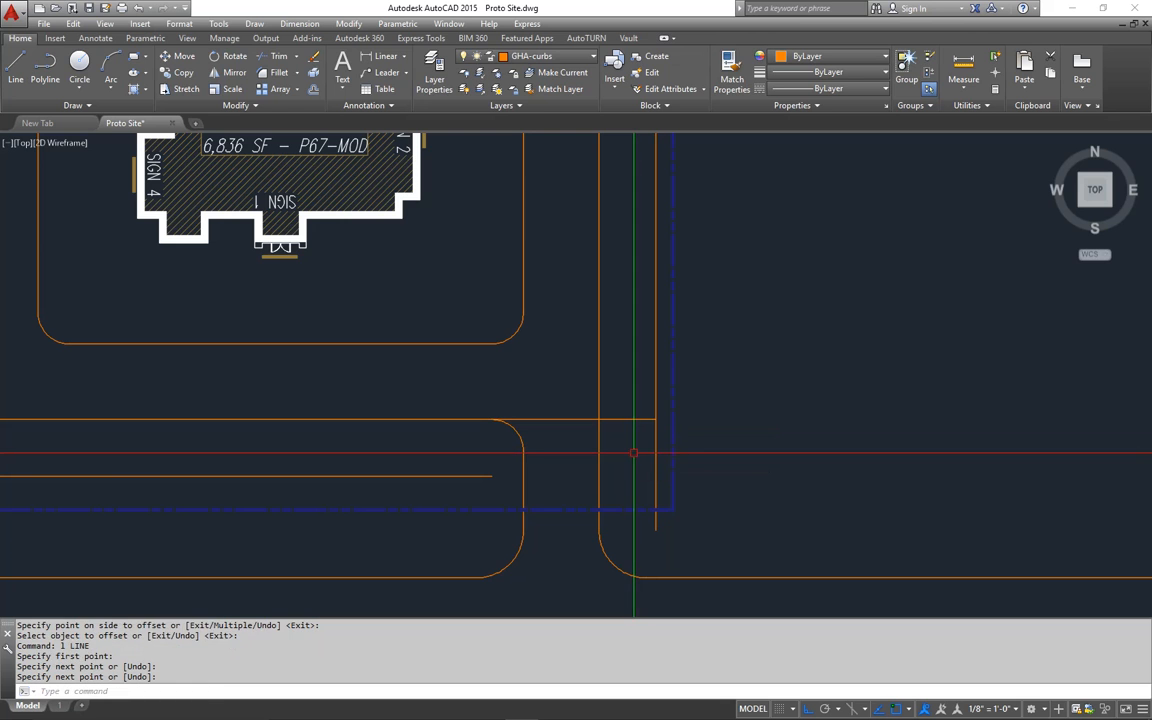
- Trim the right-hand perimeter parking line below the construction line, and erase the construction line
text(t)
key(Return)
click(640, 420)
key(Return)
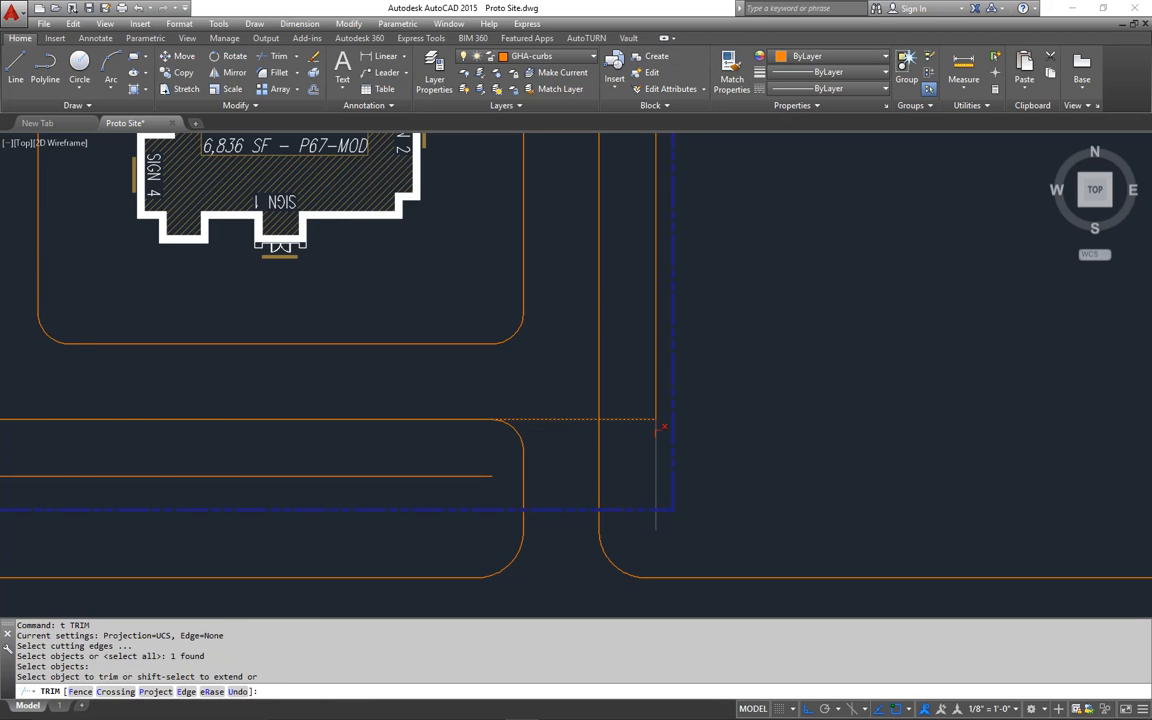
click(657, 436)
key(Return)
click(604, 420)
text(e)
key(Return)
- Draw a vertical line from the left corner of the rear enclosure's gate opening up past the building island's upper curb
scroll(596, 465, down, 6)
middle_drag(692, 397, 692, 417)
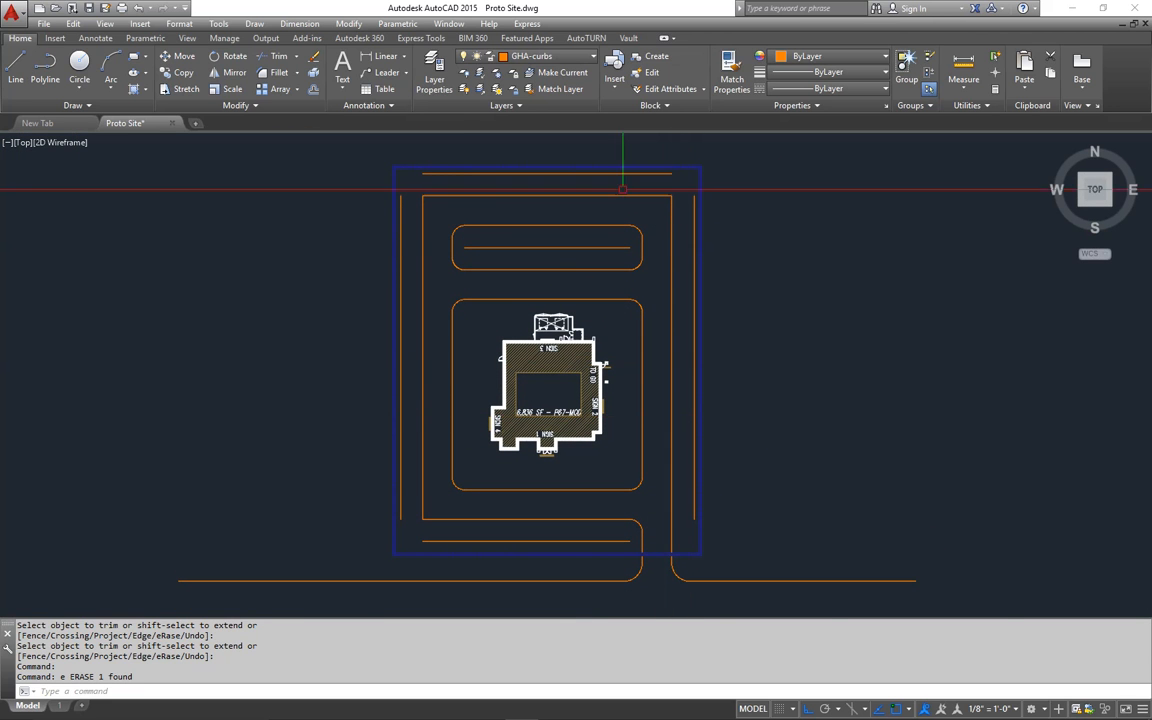
scroll(548, 310, up, 10)
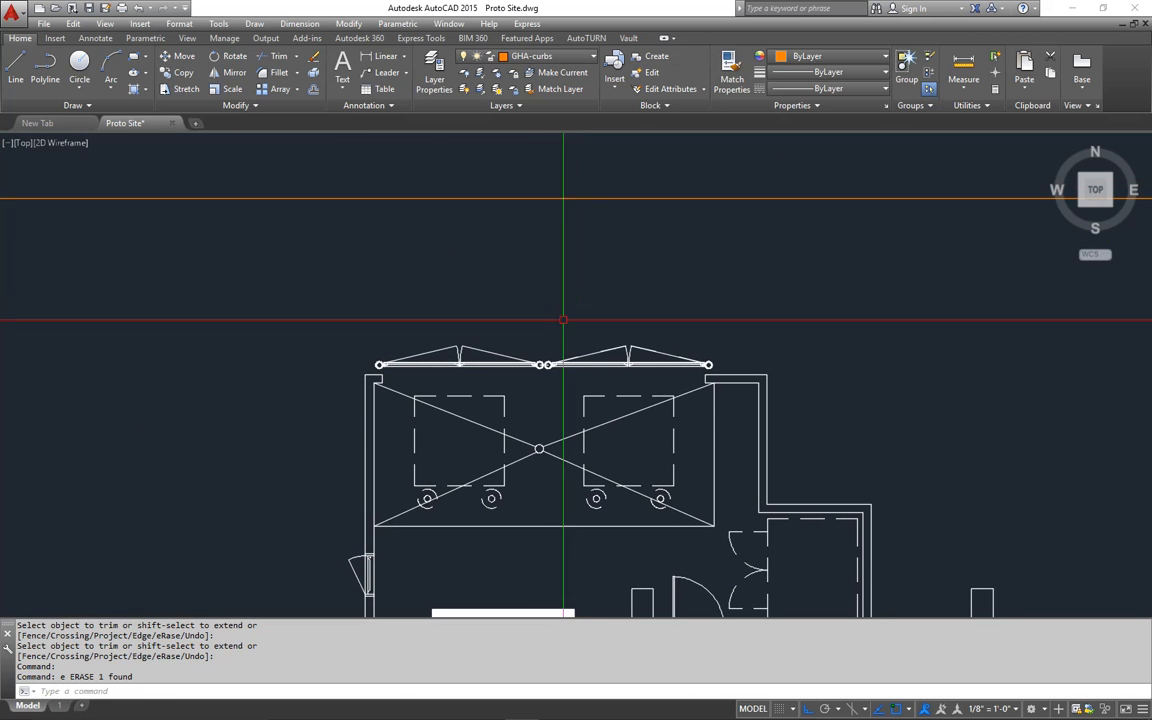
scroll(380, 380, up, 4)
text(l)
key(Return)
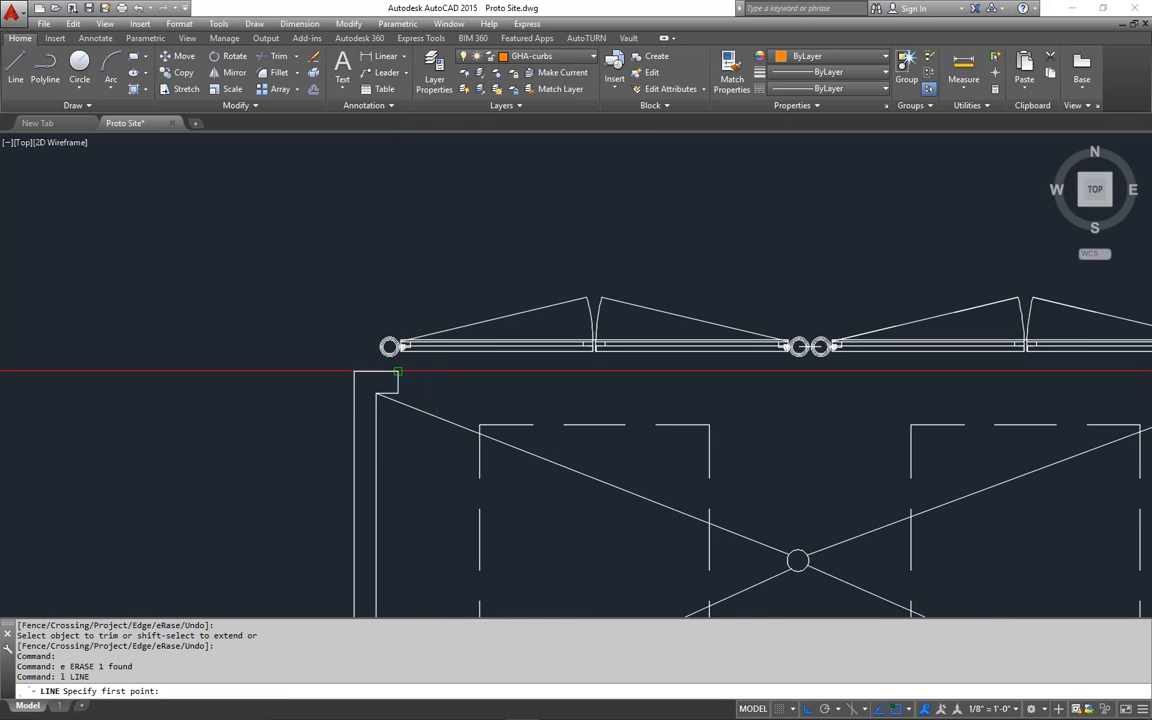
click(397, 373)
scroll(437, 237, down, 5)
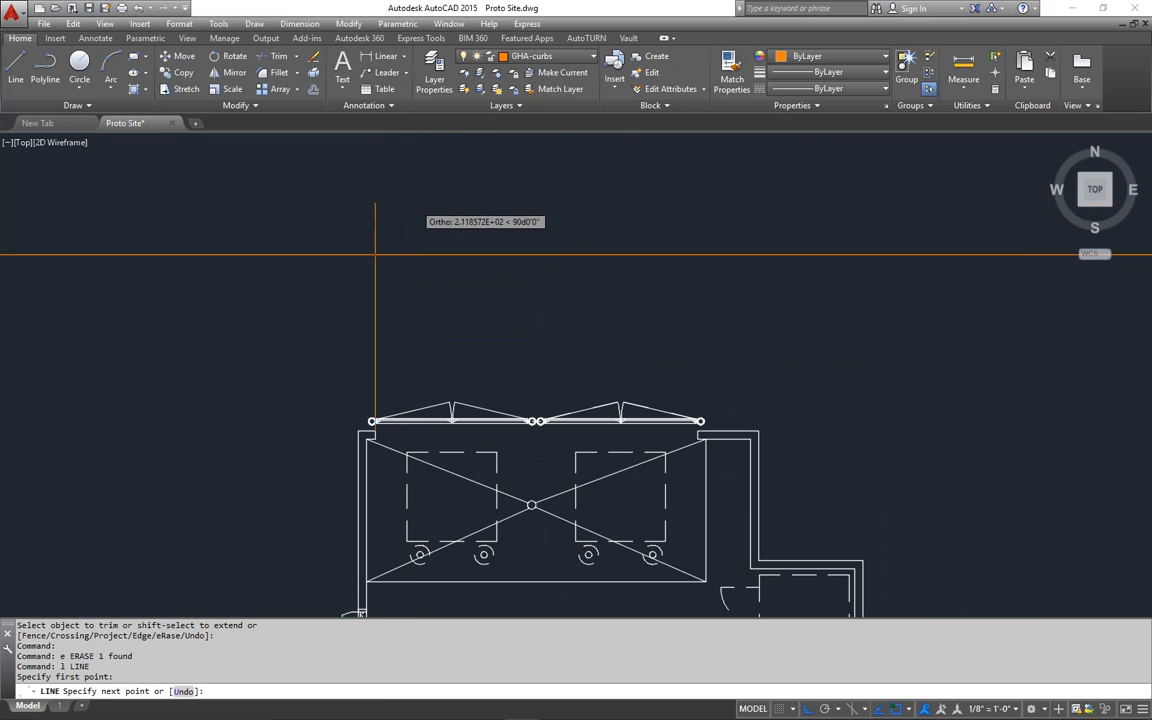
click(407, 203)
key(Return)
- Draw a matching vertical line from the right corner of the enclosure's gate opening up past the upper curb
mouse_move(807, 436)
middle_down()
mouse_move(728, 317)
mouse_move(728, 361)
middle_up()
scroll(650, 345, up, 4)
key(Return)
click(553, 378)
scroll(558, 321, down, 8)
click(556, 215)
key(Return)
- Trim away the building island's upper curb between the two vertical lines to open access to the enclosure
middle_drag(562, 305, 642, 405)
text(t)
key(Return)
key(Return)
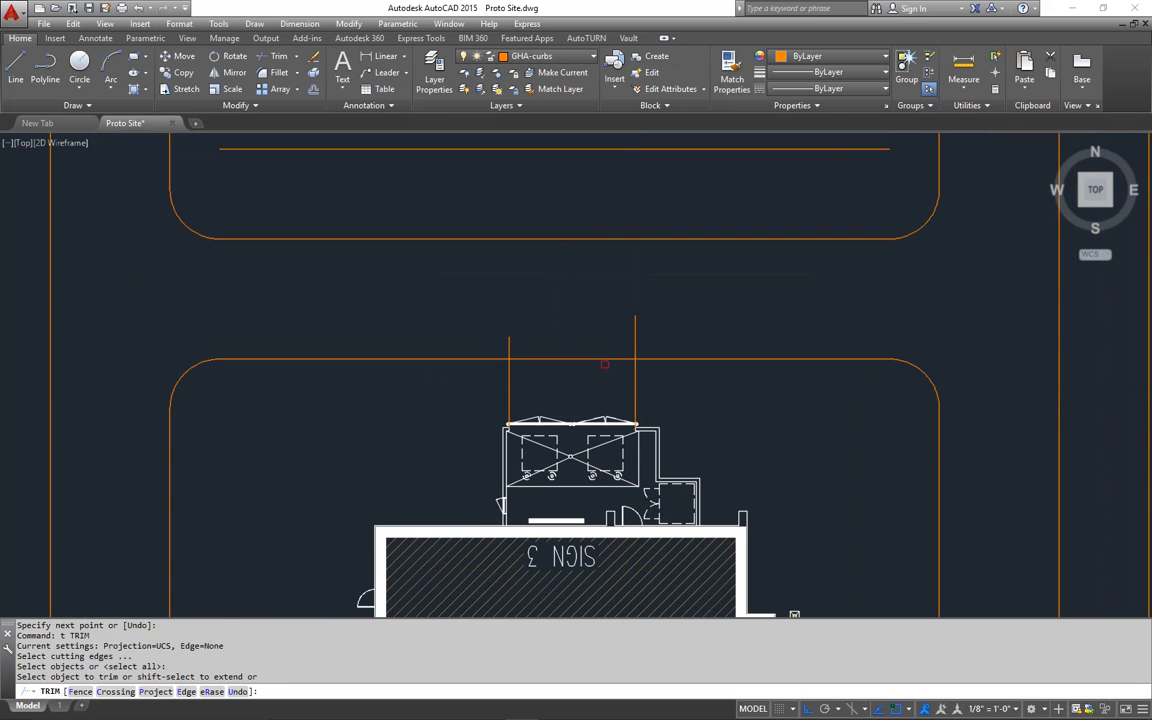
click(598, 360)
key(Return)
- Fillet both vertical lines into the adjoining upper curb segments with a 10' radius
text(f)
key(Return)
text(r)
key(Return)
key(Return)
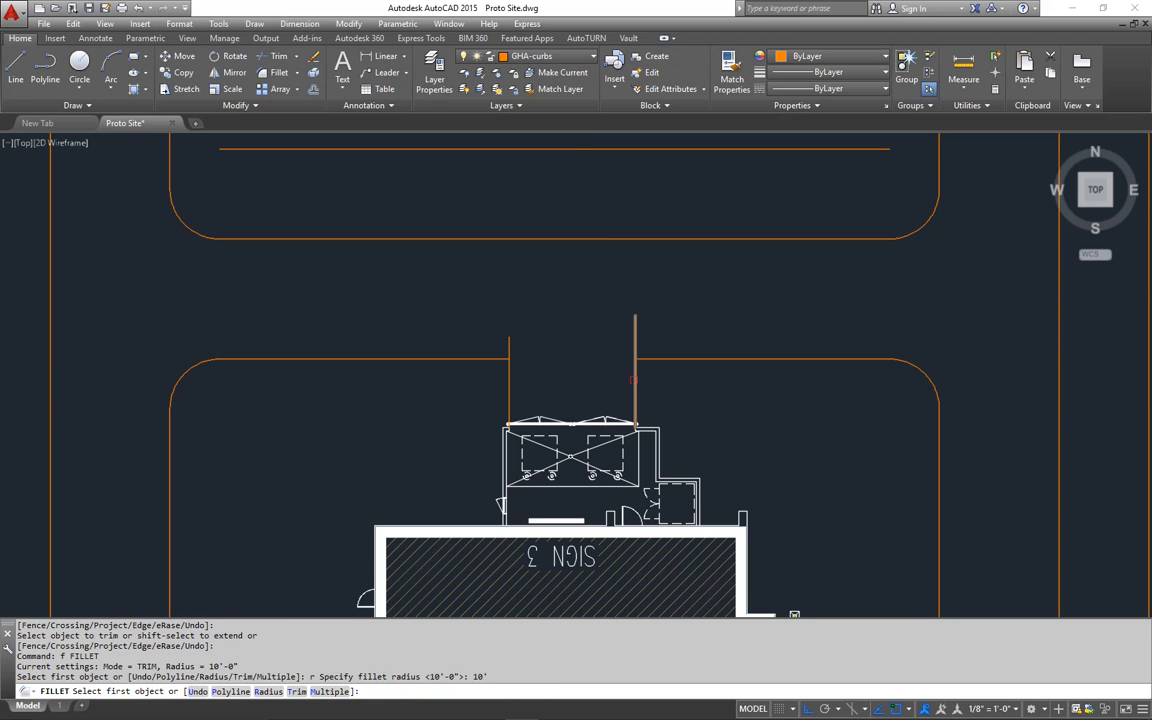
click(634, 379)
click(676, 357)
key(Return)
click(509, 385)
click(486, 359)
scroll(486, 359, down, 2)
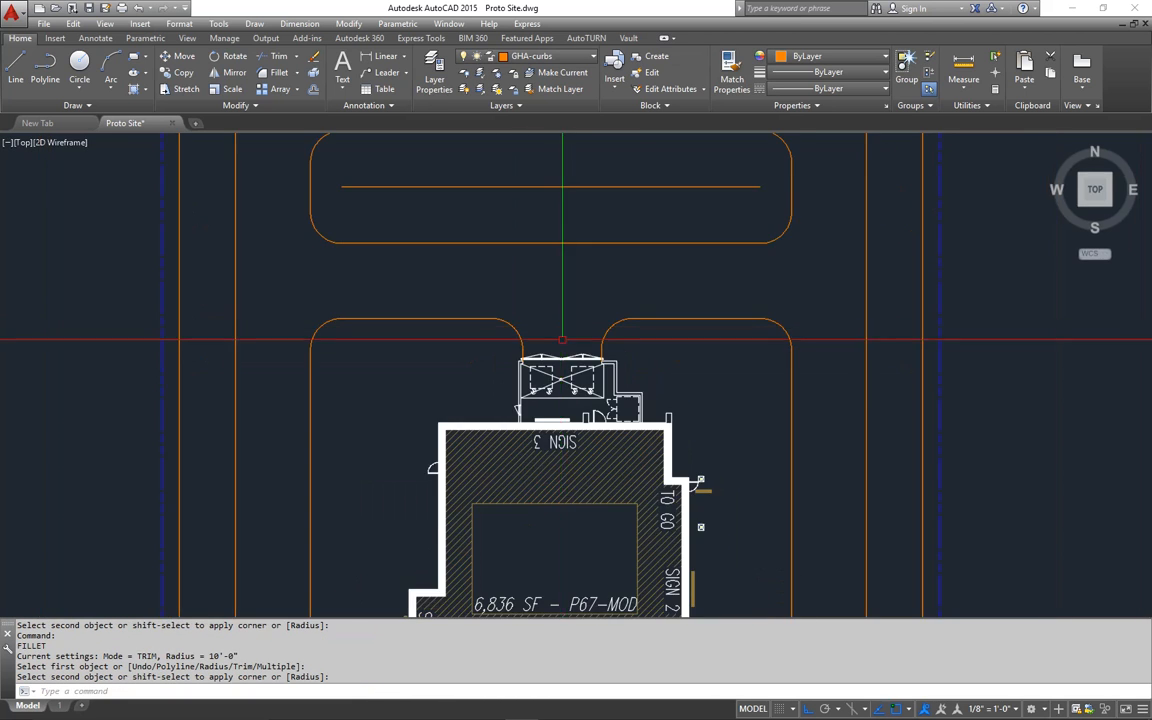
middle_drag(702, 415, 703, 337)
scroll(703, 337, down, 2)
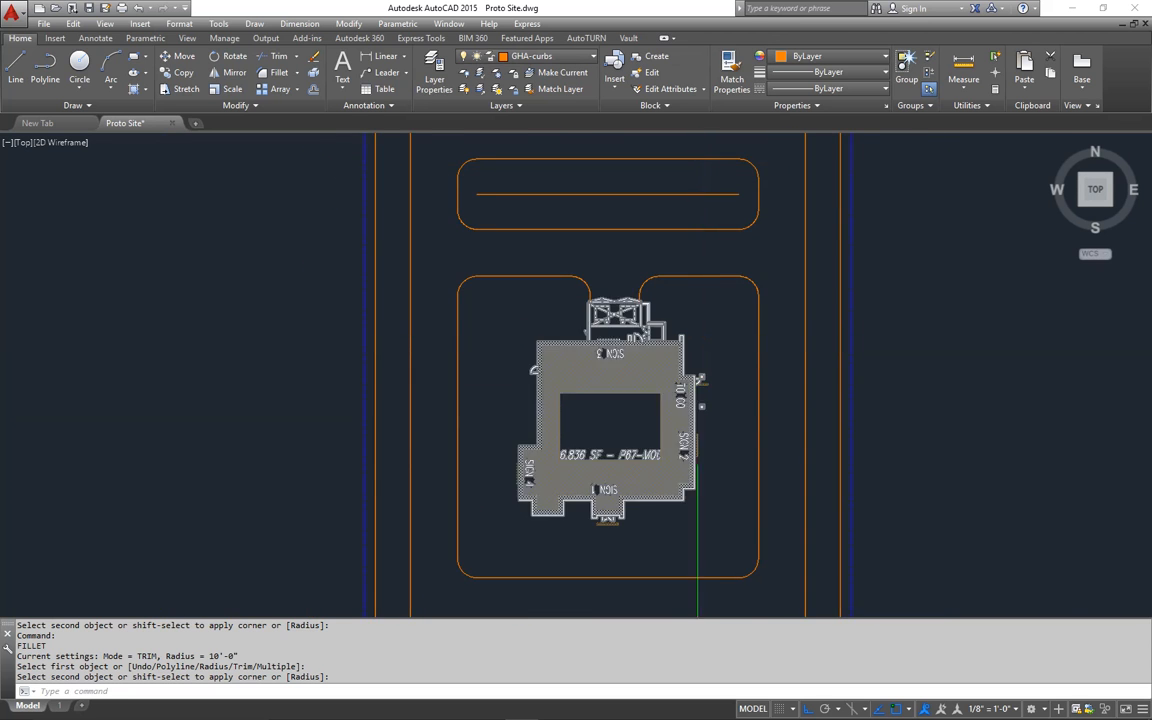
middle_drag(697, 460, 664, 422)
key(Return)
key(Escape)
key(Escape)
key(Escape)
text(o)
key(Return)
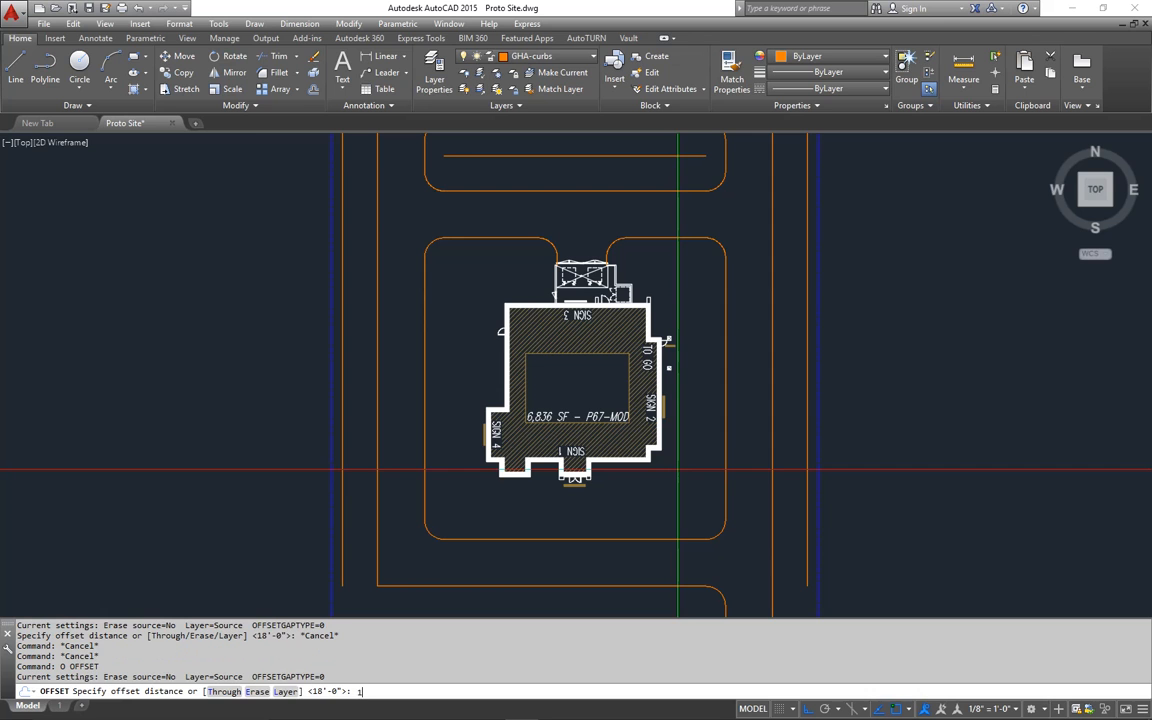
text(10')
key(Return)
key(Escape)
key(Escape)
key(Escape)
middle_drag(688, 512, 679, 515)
- Offset the building island's lower, right, left and upper curb lines 18' inward to mark the parking depth
text(o)
key(Return)
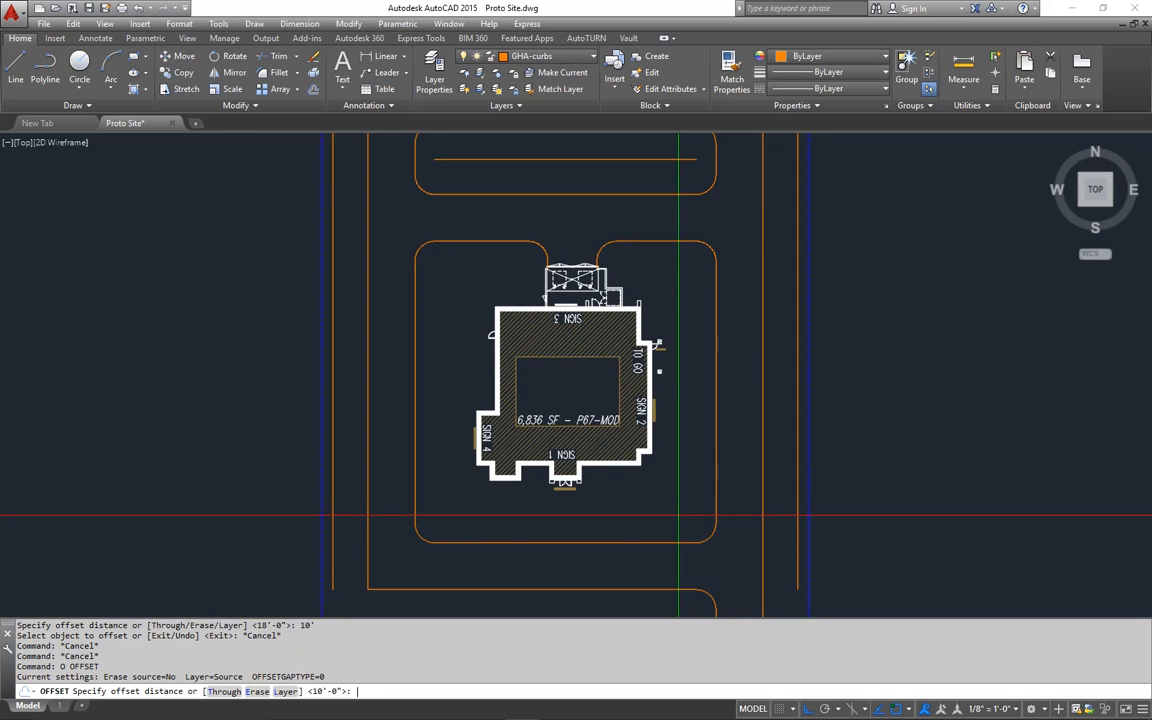
text(18')
key(Return)
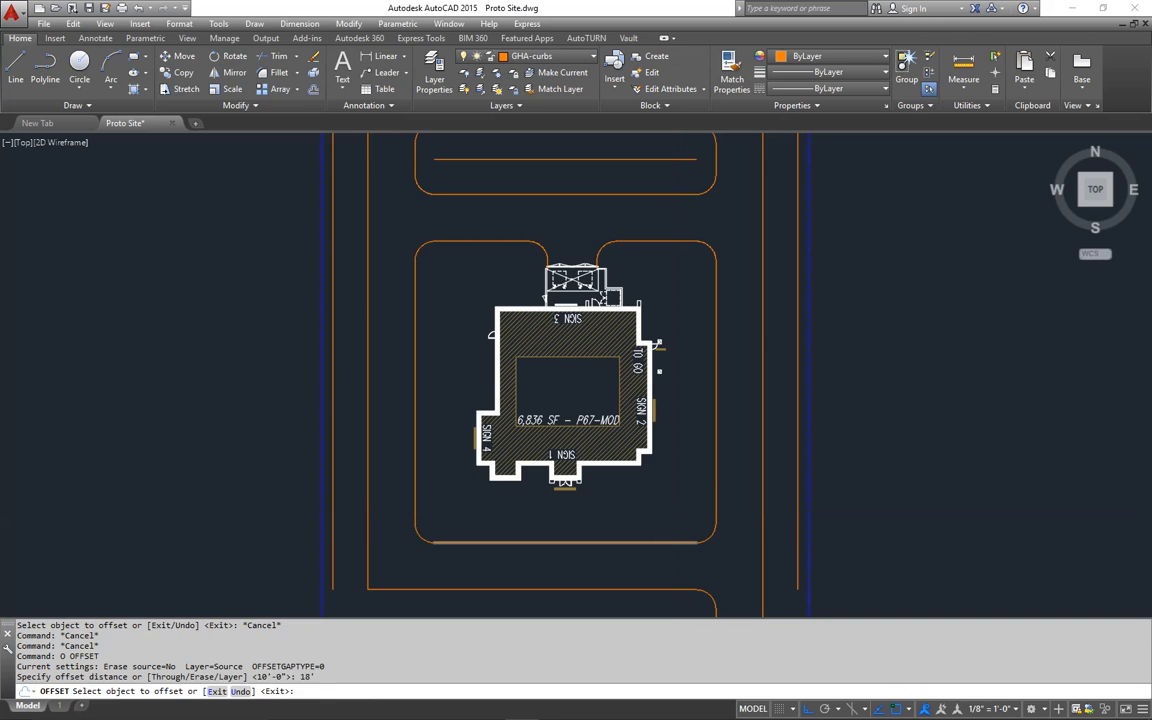
click(672, 542)
click(671, 499)
click(716, 477)
click(673, 479)
click(416, 450)
click(440, 441)
click(499, 247)
click(521, 265)
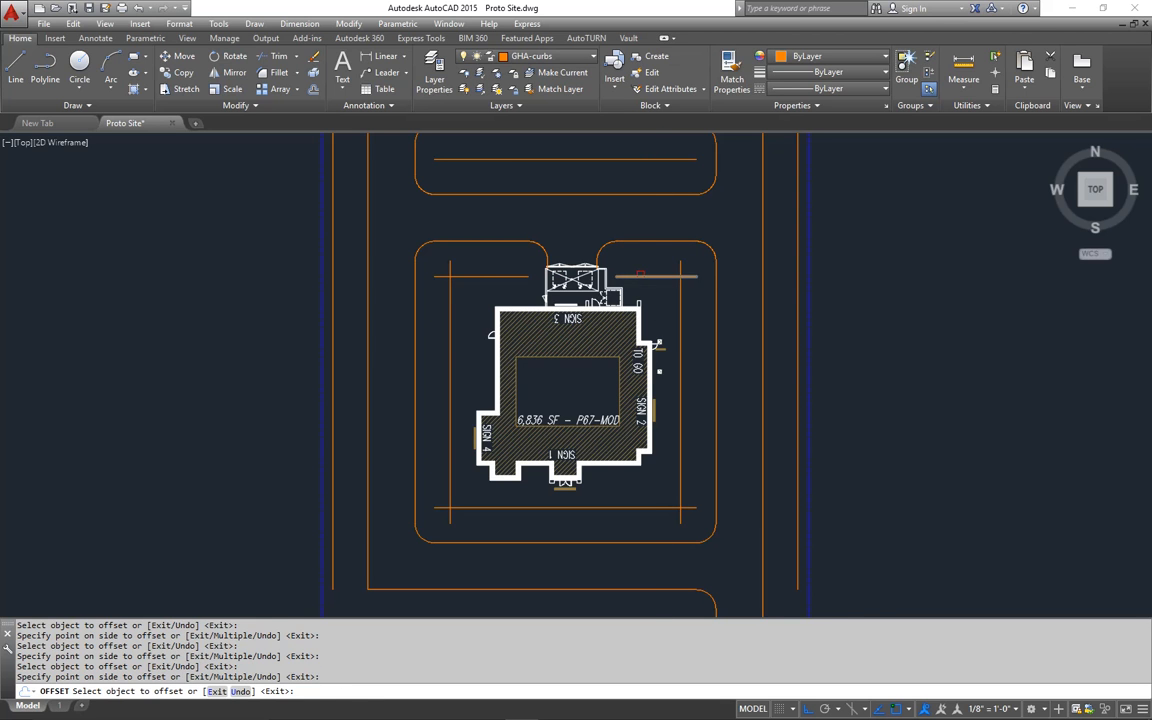
- Erase the offset parking line at the upper right of the building island, beside the enclosure
key(Escape)
key(Escape)
click(662, 268)
click(647, 284)
text(e)
key(space)
middle_drag(657, 302, 640, 287)
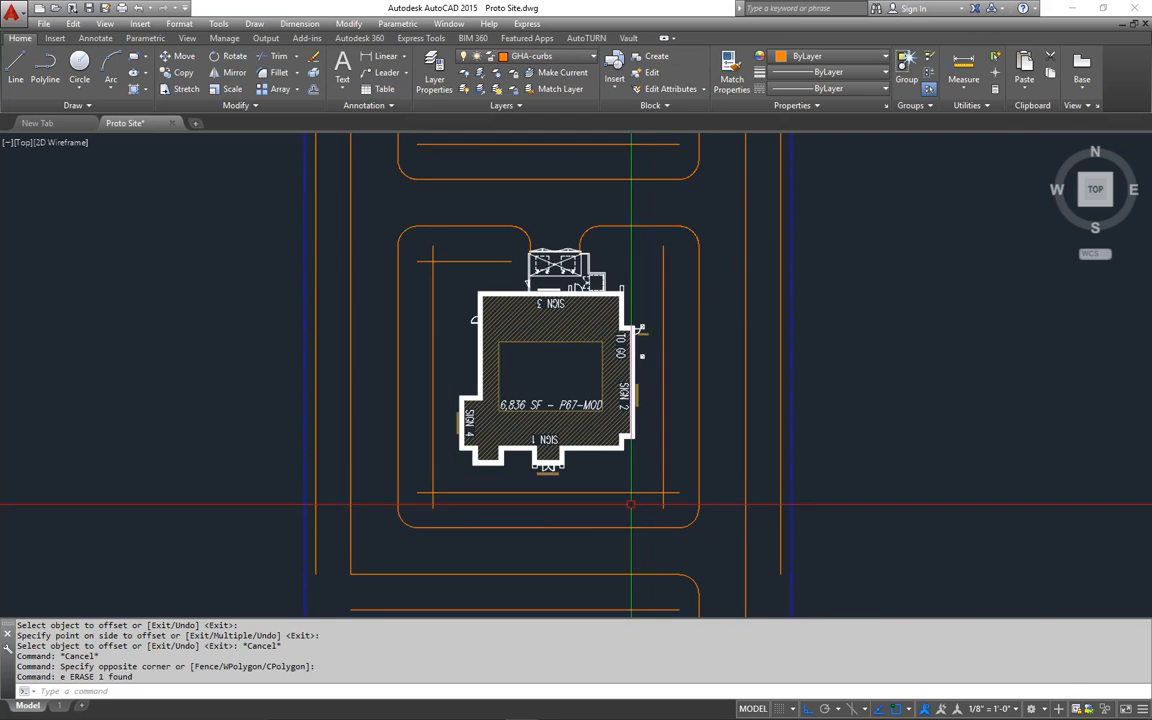
- Offset the building island's lower parking line 8' toward the building as a trimming guide
scroll(575, 512, up, 4)
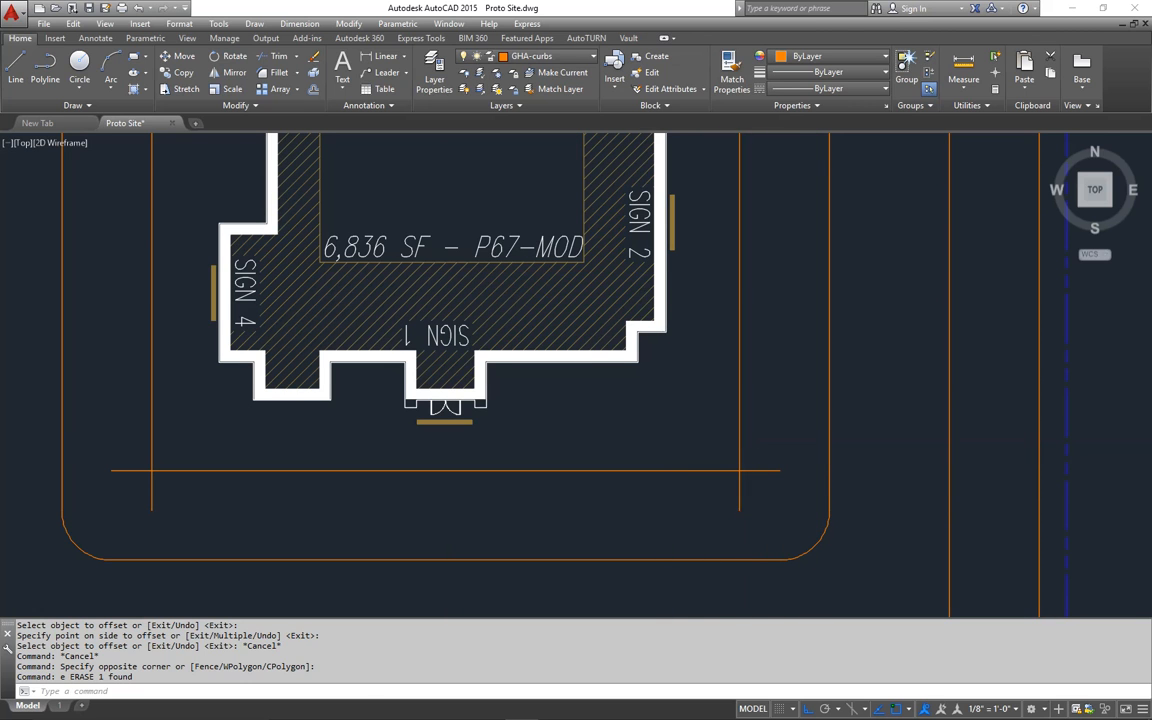
middle_drag(747, 484, 689, 486)
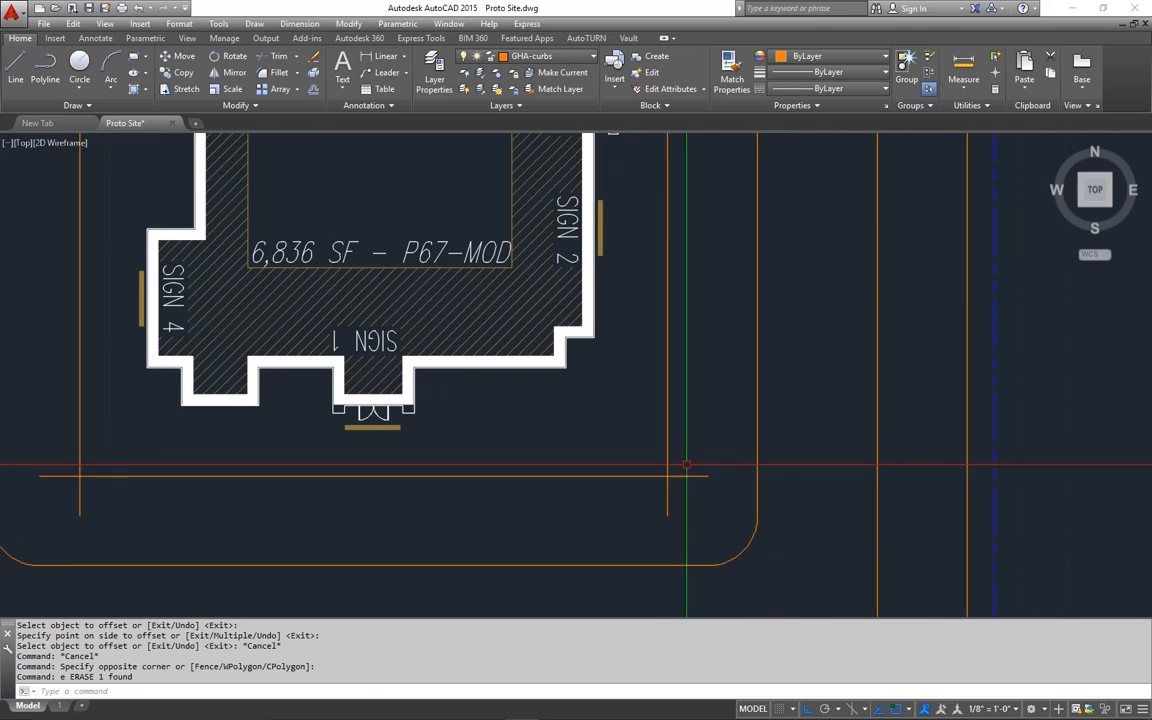
scroll(689, 486, up, 5)
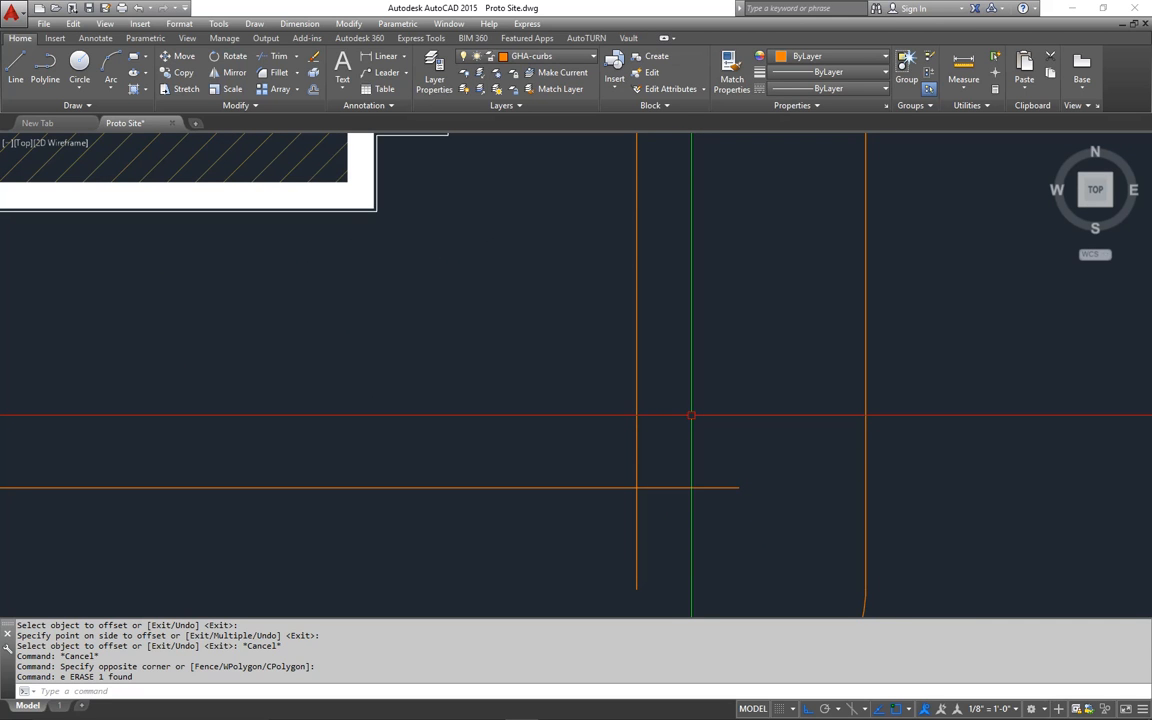
key(Return)
text(8)
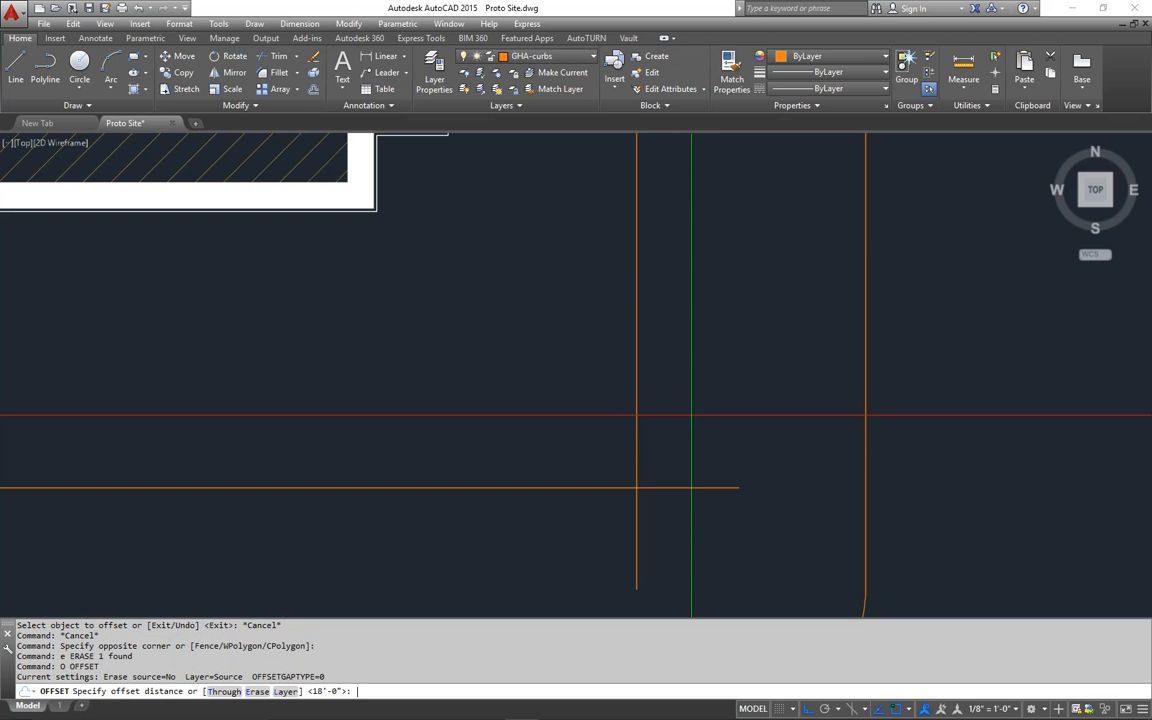
text(')
key(Return)
click(706, 487)
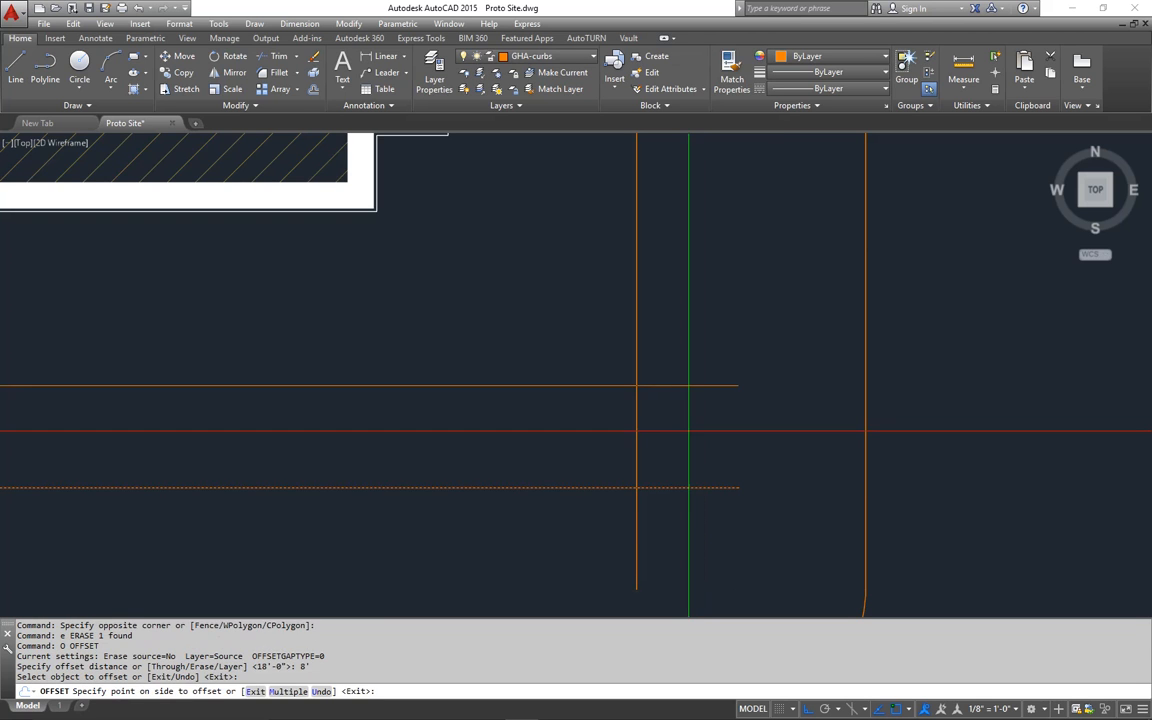
key(Escape)
key(Escape)
key(Return)
key(Return)
click(700, 487)
click(694, 442)
key(Escape)
- Trim the island's right-hand parking line below the 8' guide line
text(tr)
key(Return)
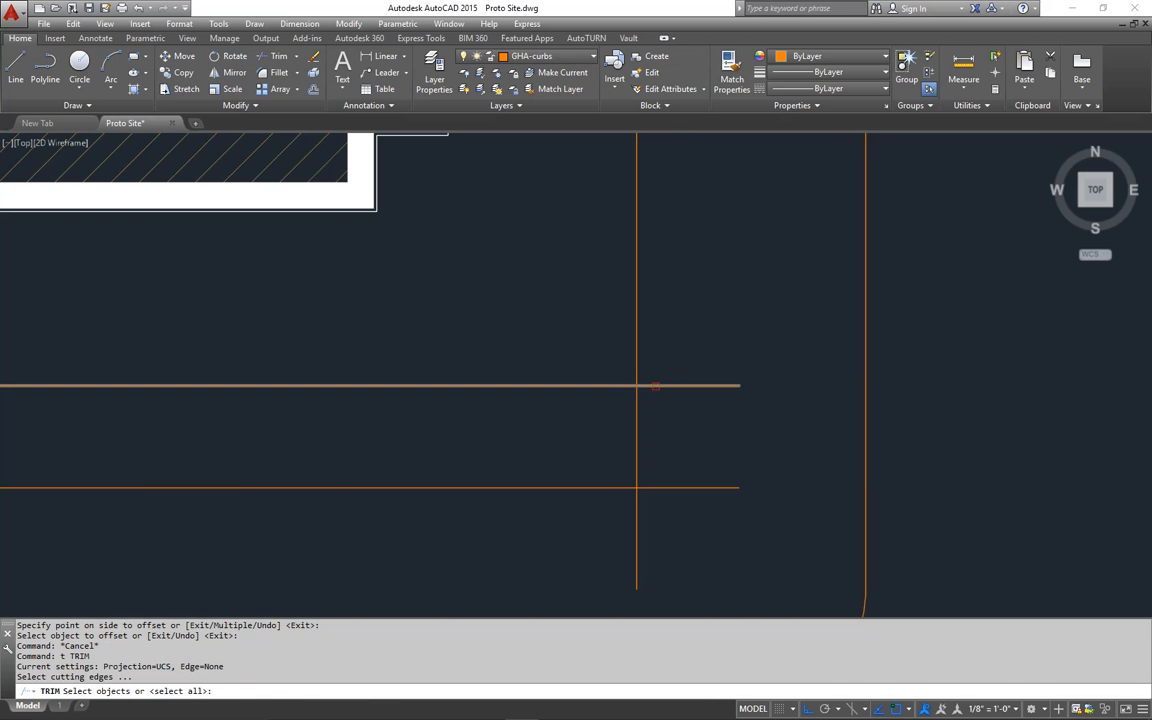
click(660, 386)
key(Return)
click(638, 410)
key(Escape)
scroll(700, 398, down, 4)
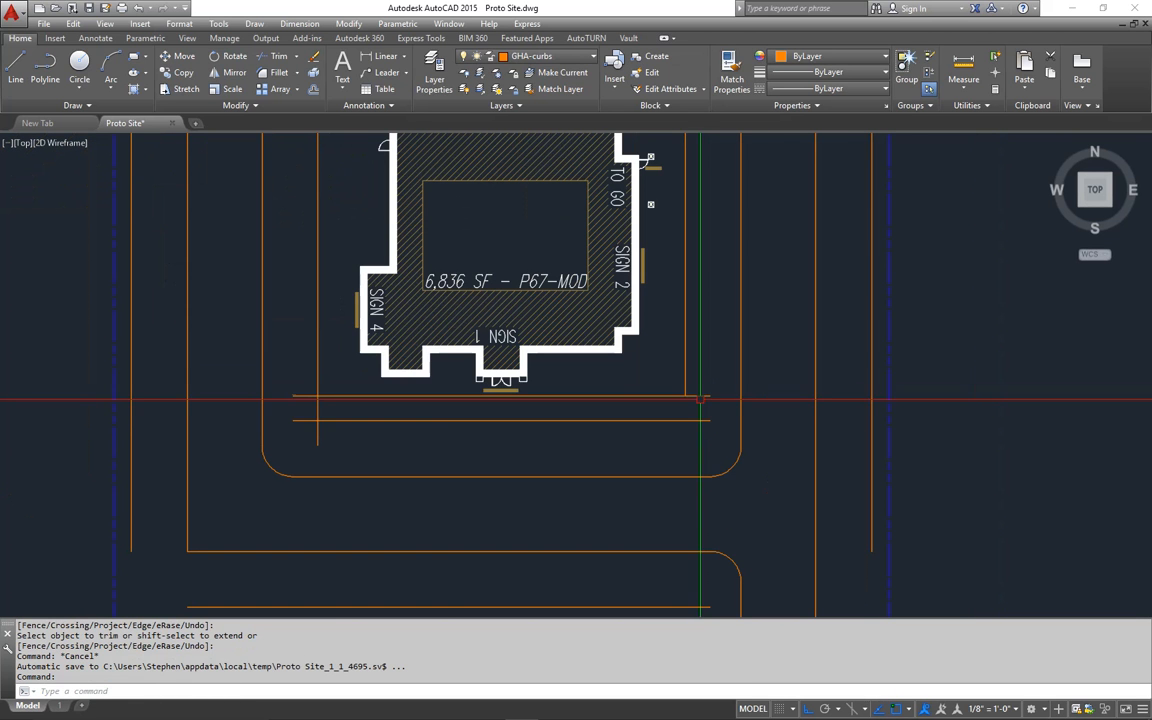
- Trim the island's left-hand parking line below the guide line, and erase the guide line
text(tr)
key(Return)
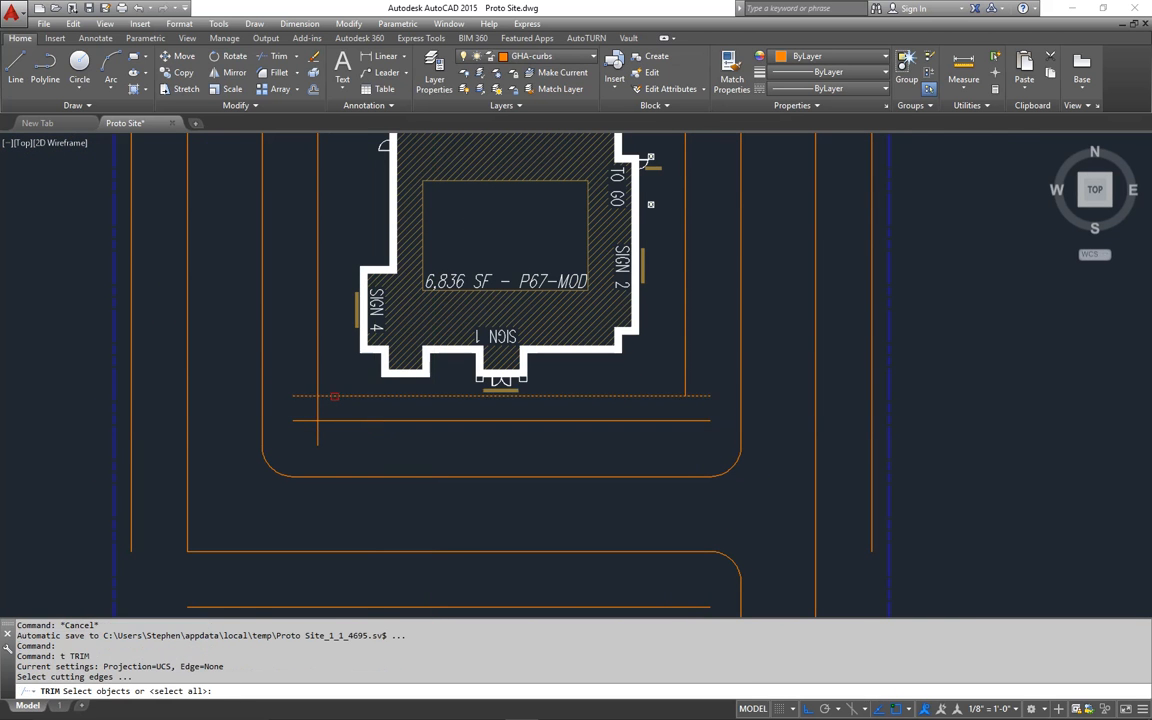
click(334, 396)
key(Return)
key(Escape)
click(334, 397)
text(e)
key(Return)
middle_drag(374, 445, 409, 492)
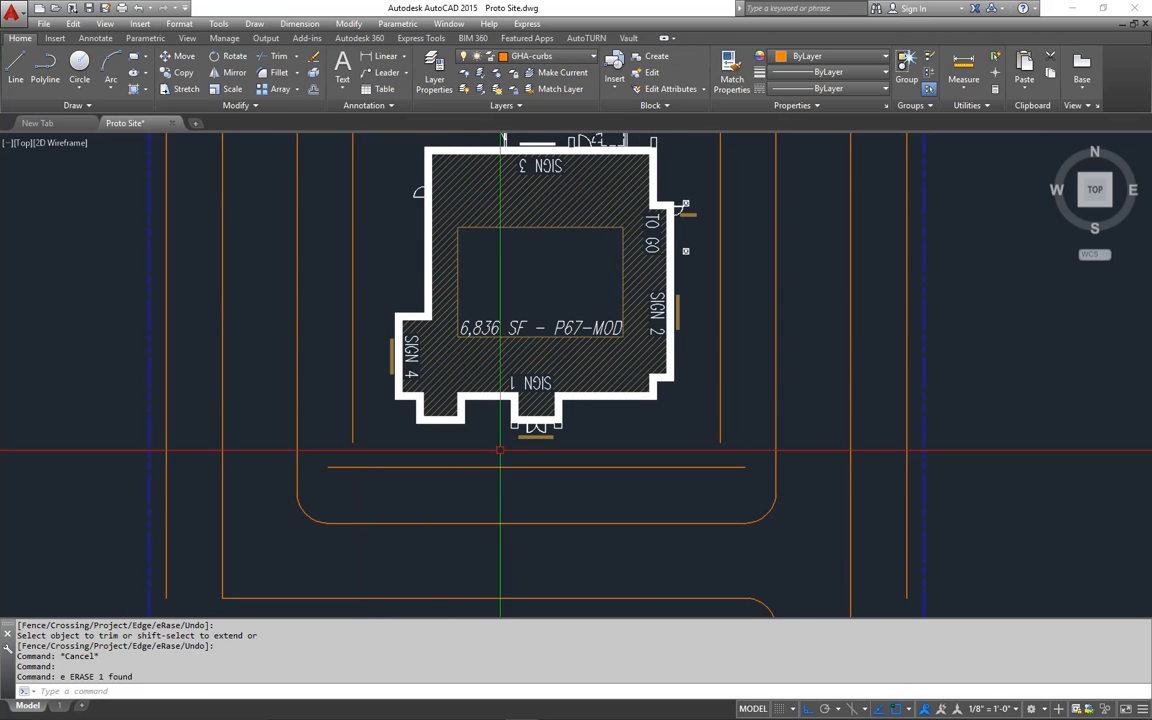
- Offset the island's left-hand parking line 8' toward the building as a guide for its upper parking line
middle_drag(576, 359, 581, 468)
middle_drag(370, 252, 426, 381)
scroll(416, 348, up, 3)
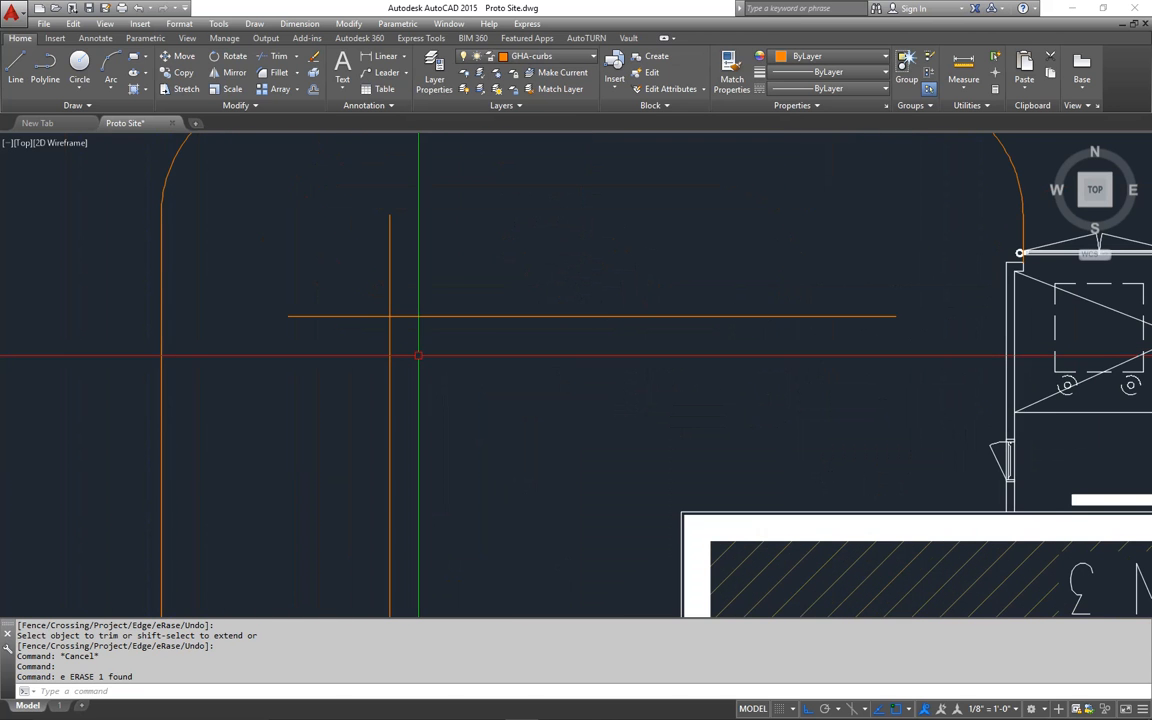
key(Return)
key(Return)
click(390, 350)
click(440, 358)
key(Escape)
- Trim the island's upper parking line left of the vertical guide line, and erase the guide line
text(tr)
key(Return)
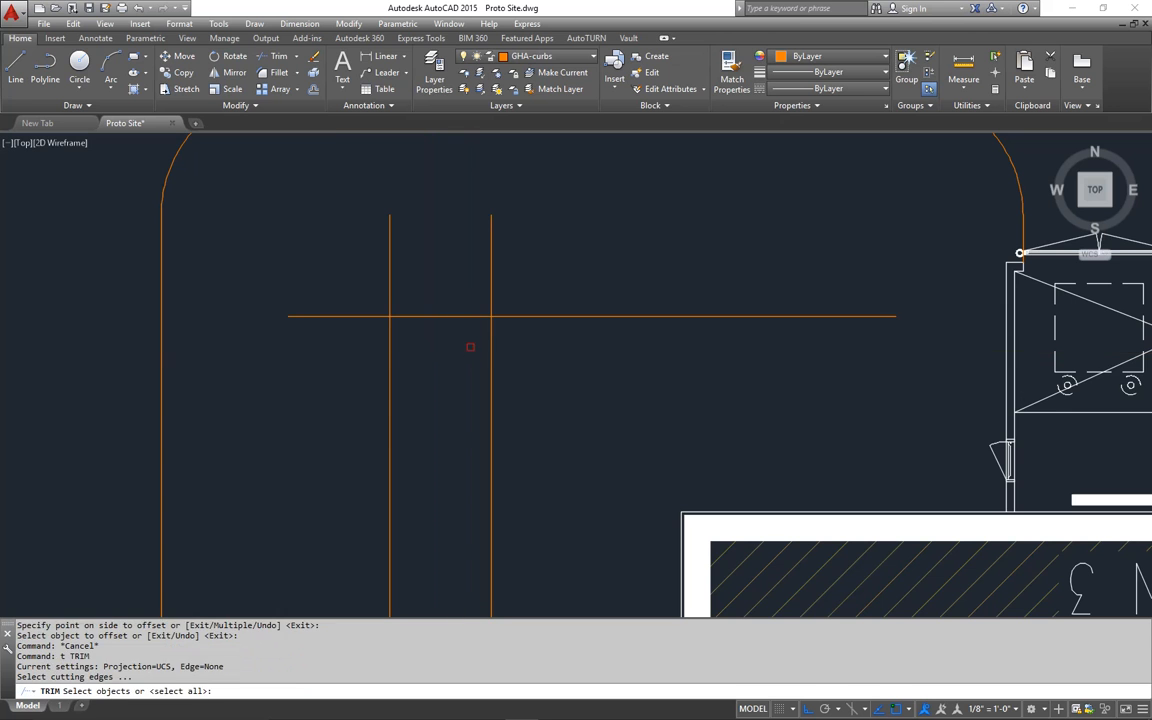
click(490, 329)
key(Return)
click(465, 316)
key(Escape)
click(513, 362)
click(463, 360)
text(e)
key(Return)
- Examine the parking lines around the building and the overall site layout out to the road
scroll(442, 329, down, 6)
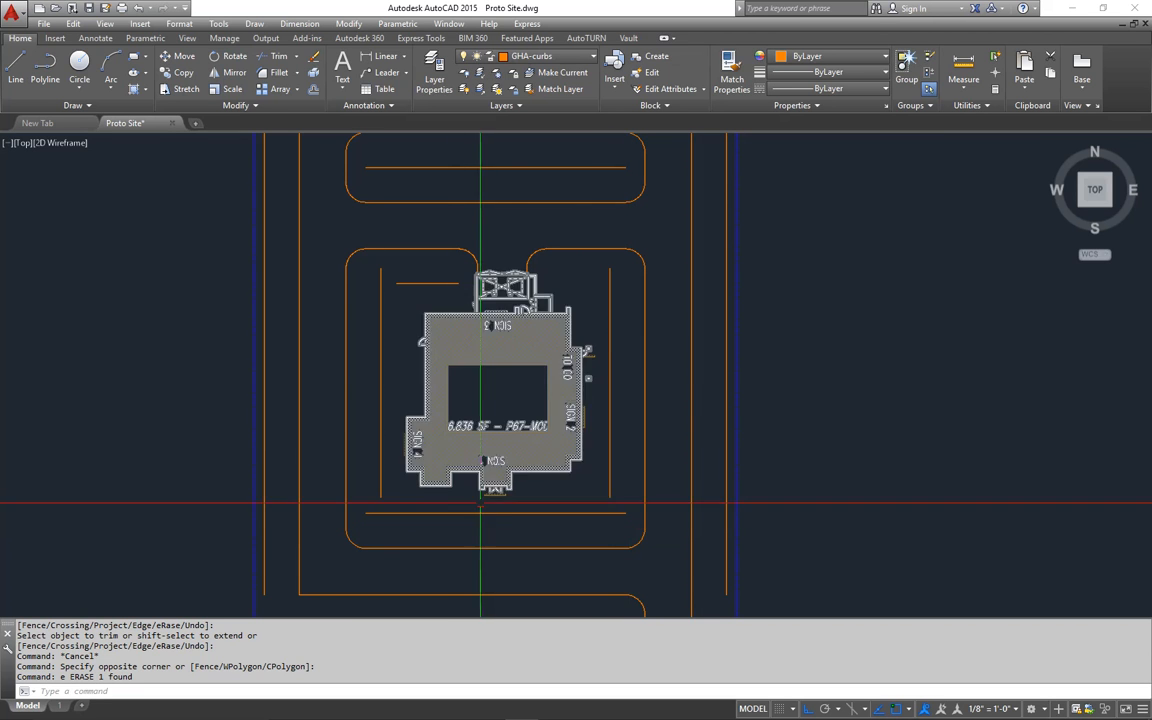
middle_drag(510, 519, 514, 460)
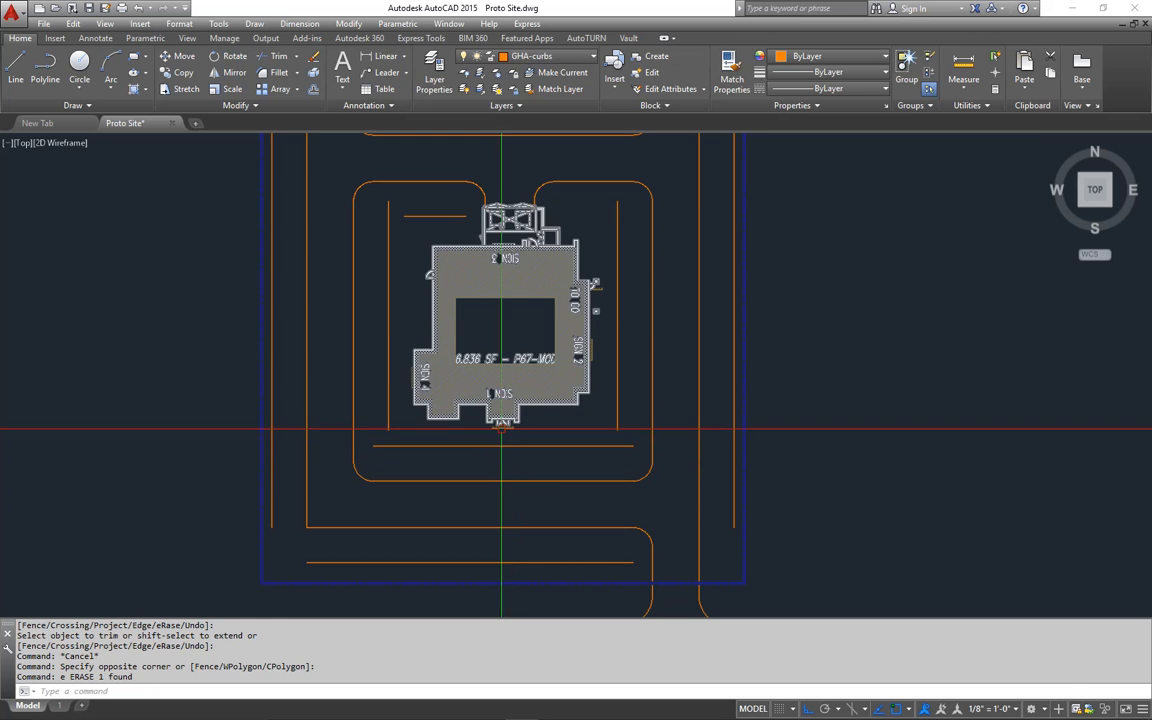
middle_drag(501, 428, 510, 481)
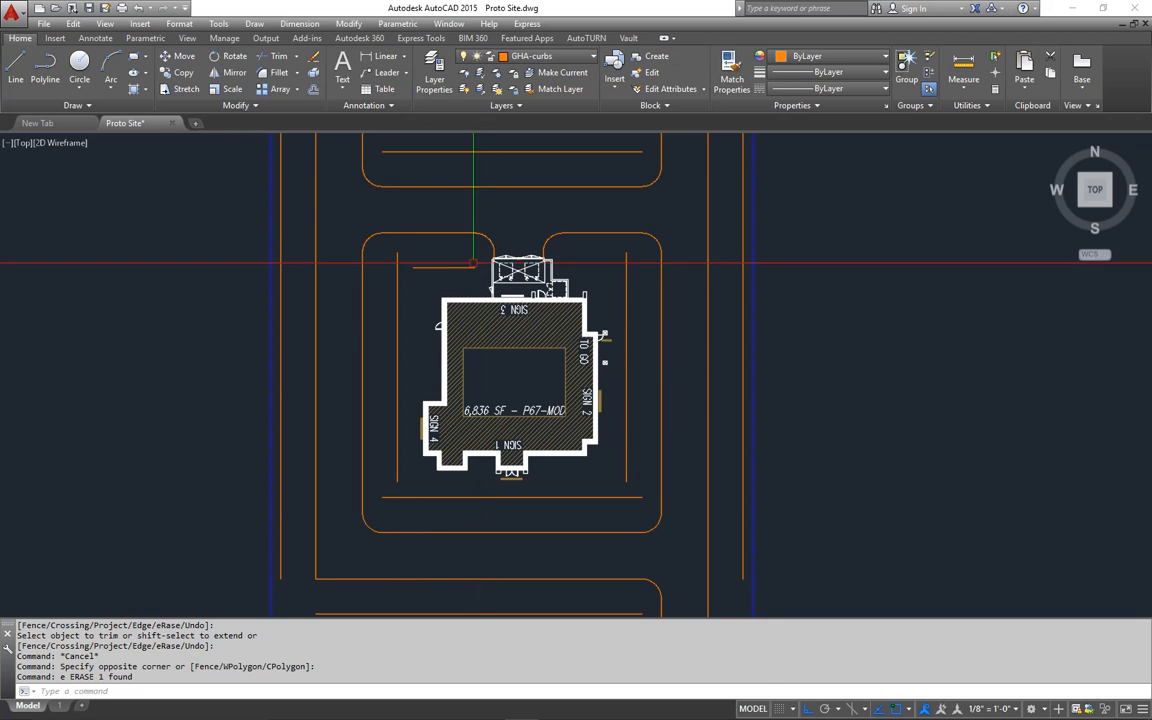
scroll(479, 302, down, 3)
mouse_move(487, 341)
middle_down()
mouse_move(497, 354)
mouse_move(511, 307)
mouse_move(508, 325)
middle_up()
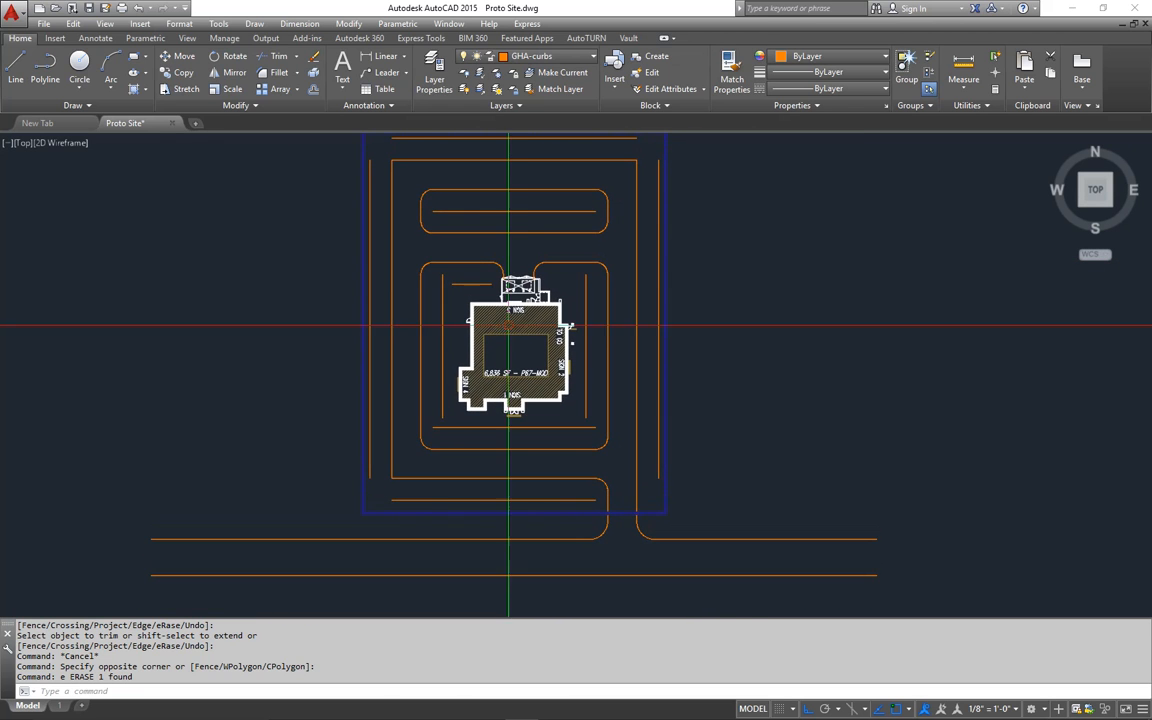
middle_drag(694, 339, 681, 355)
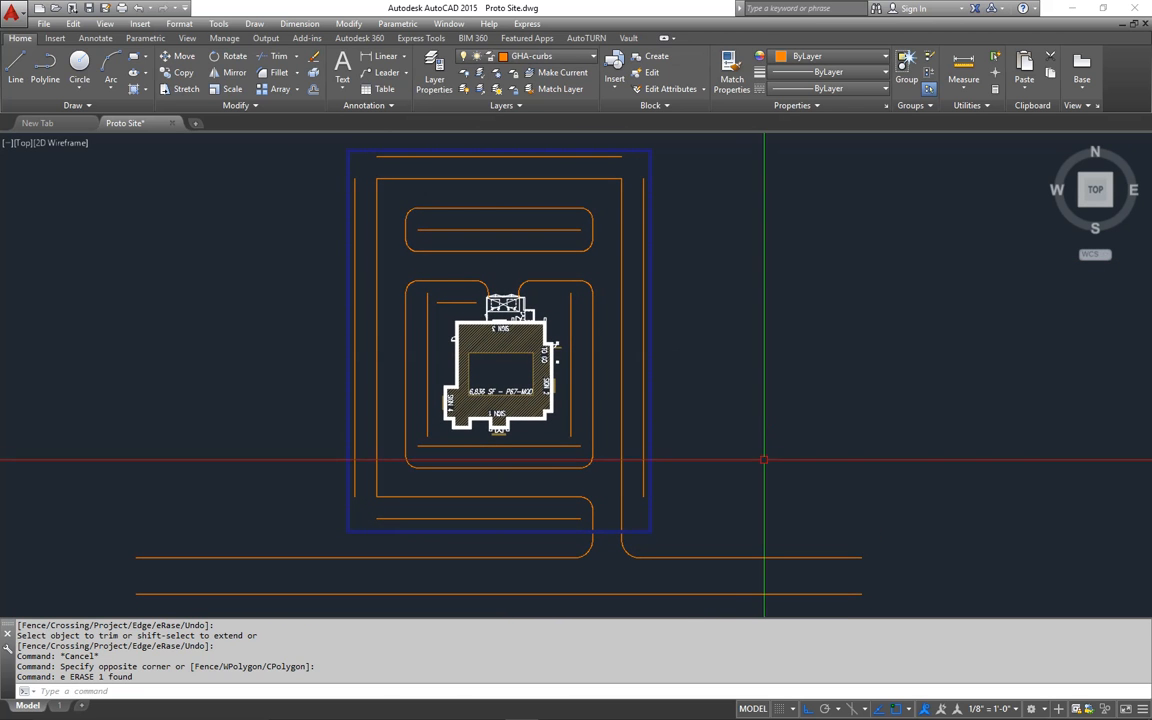
mouse_move(749, 466)
middle_down()
mouse_move(733, 456)
mouse_move(753, 448)
middle_up()
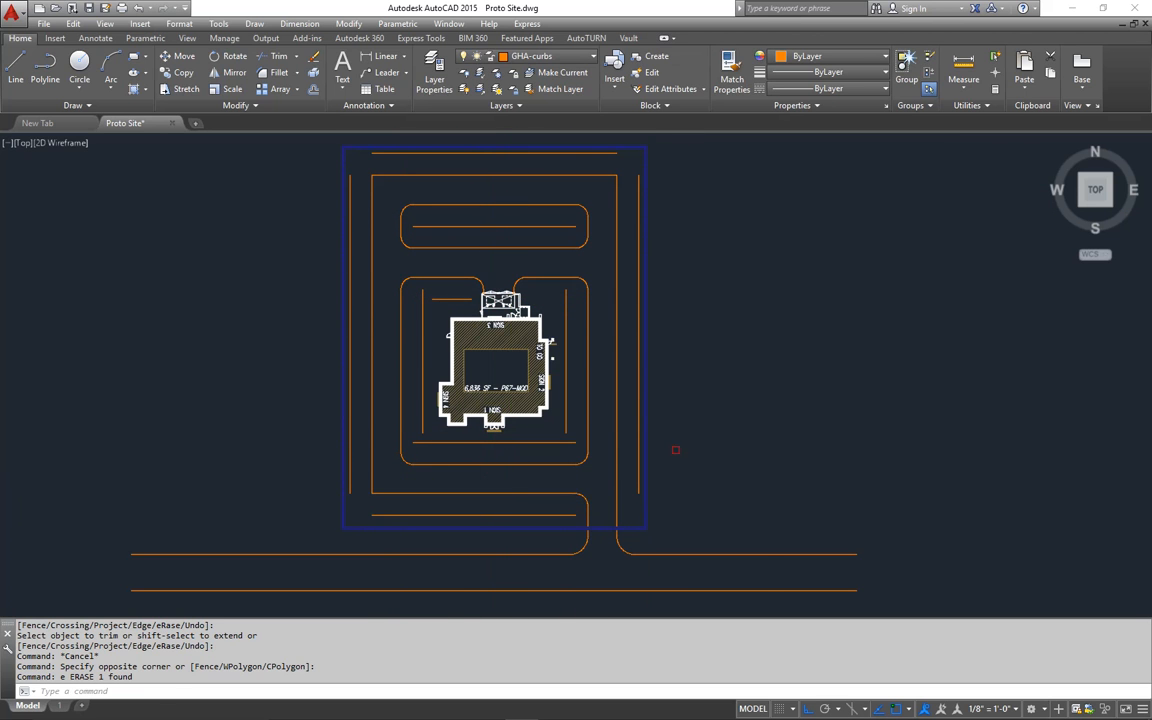
middle_drag(715, 438, 735, 441)
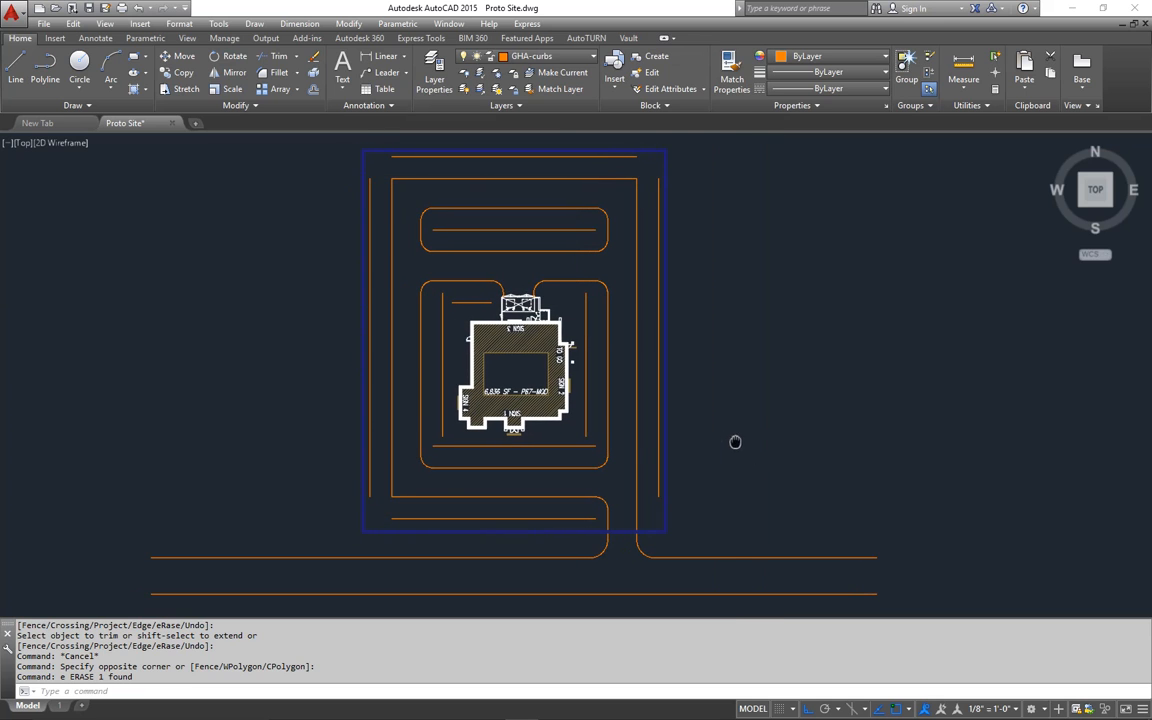